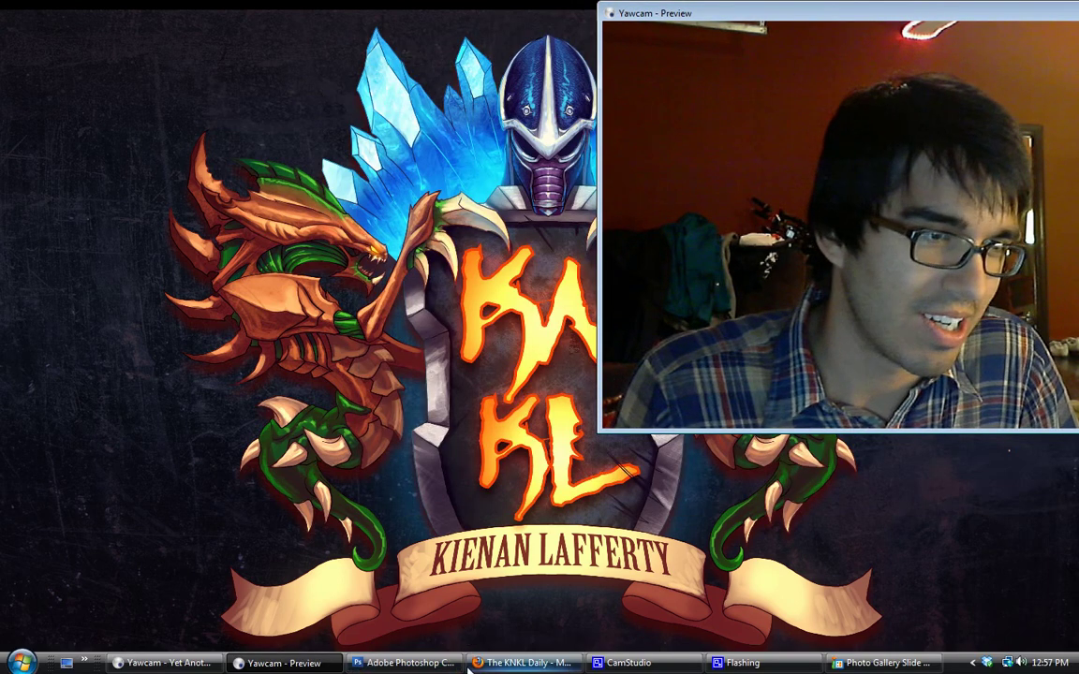
Bring the Firefox window showing The KNKL Daily Facebook page to the front.
click(524, 659)
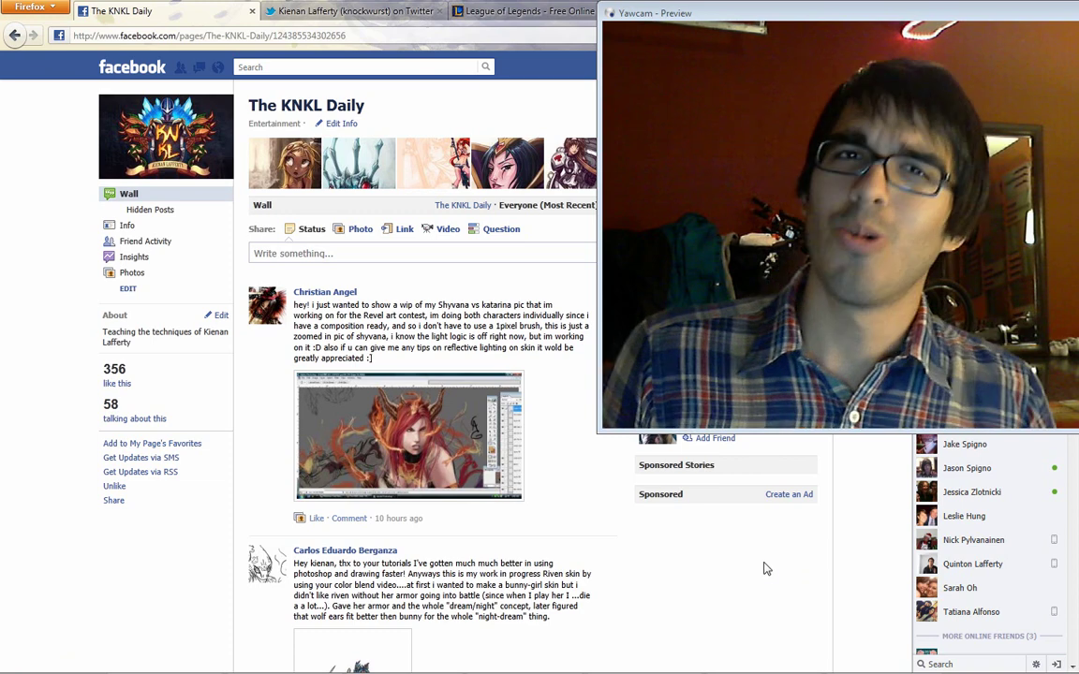
Scroll down through the fan art posts on The KNKL Daily wall.
scroll(765, 573, down, 3)
scroll(766, 579, down, 2)
scroll(766, 582, down, 3)
scroll(766, 581, down, 3)
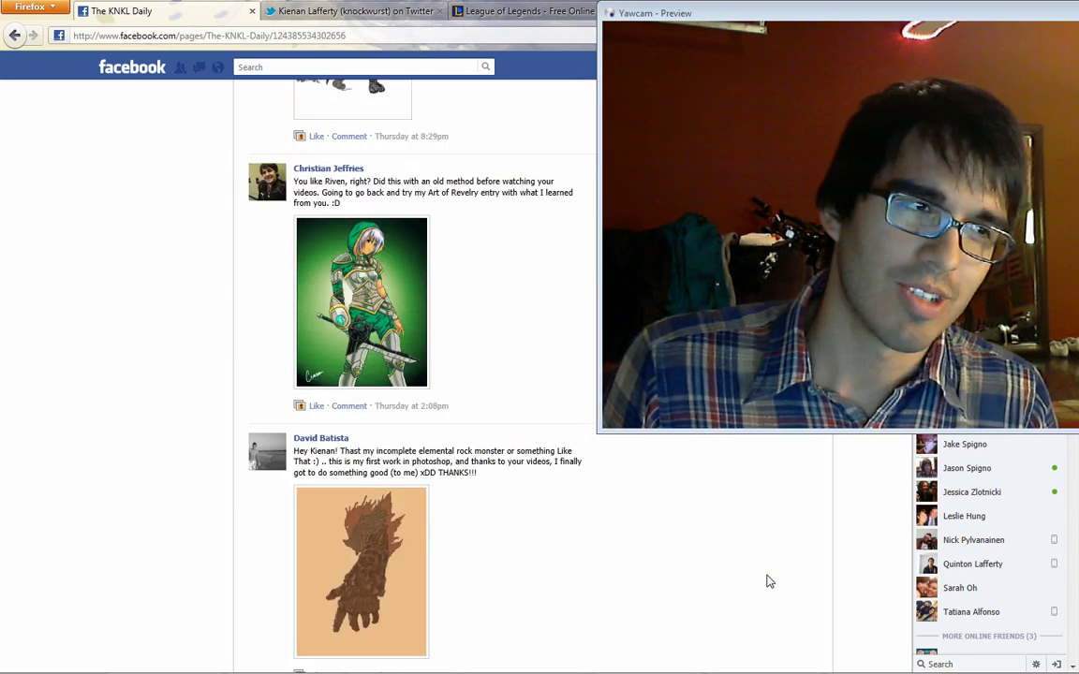
scroll(766, 582, down, 3)
scroll(766, 582, down, 2)
scroll(766, 582, down, 1)
scroll(766, 582, down, 3)
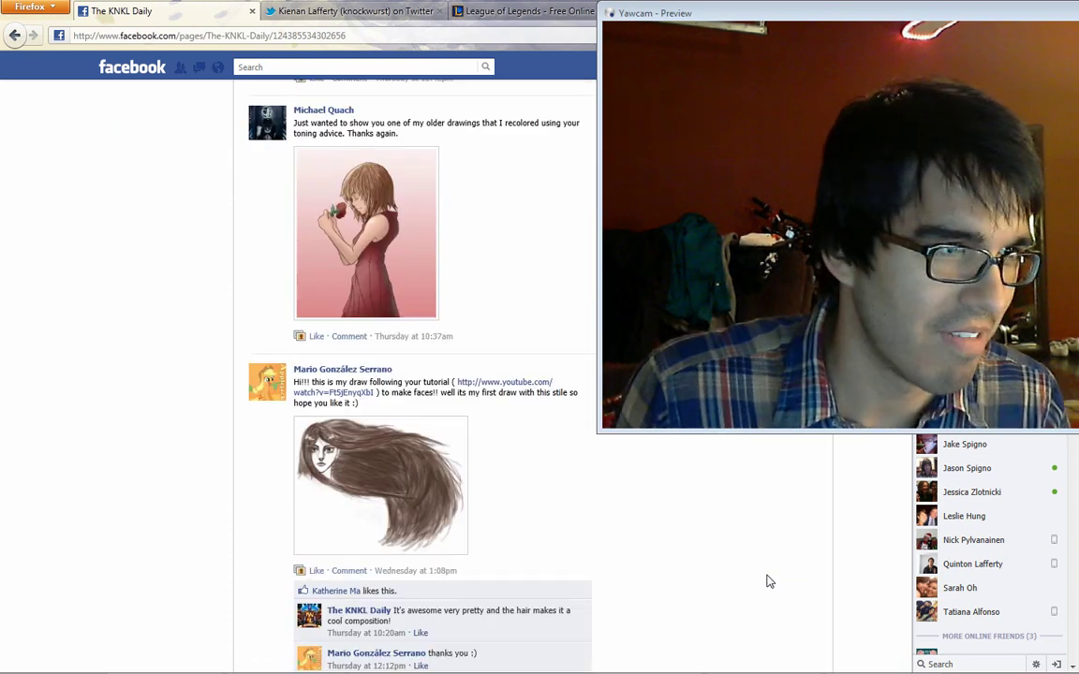
scroll(766, 581, down, 1)
Scroll back up the wall, then switch to the Twitter profile tab.
scroll(766, 582, up, 4)
scroll(766, 581, up, 3)
scroll(766, 582, up, 2)
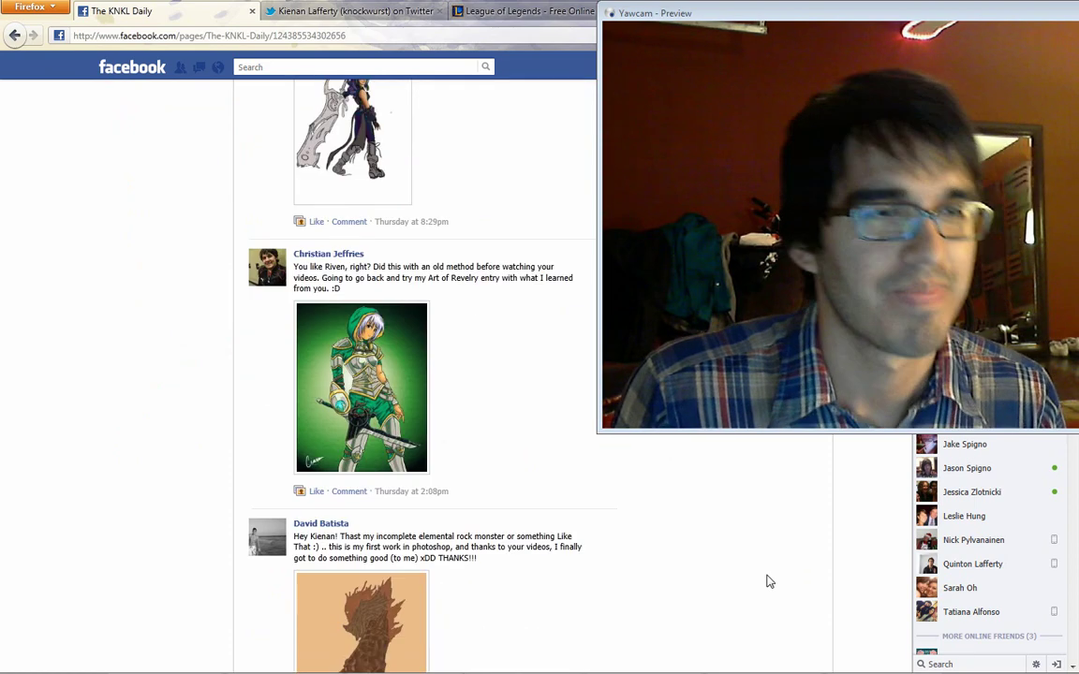
scroll(766, 581, up, 1)
scroll(767, 583, up, 3)
scroll(767, 583, up, 3)
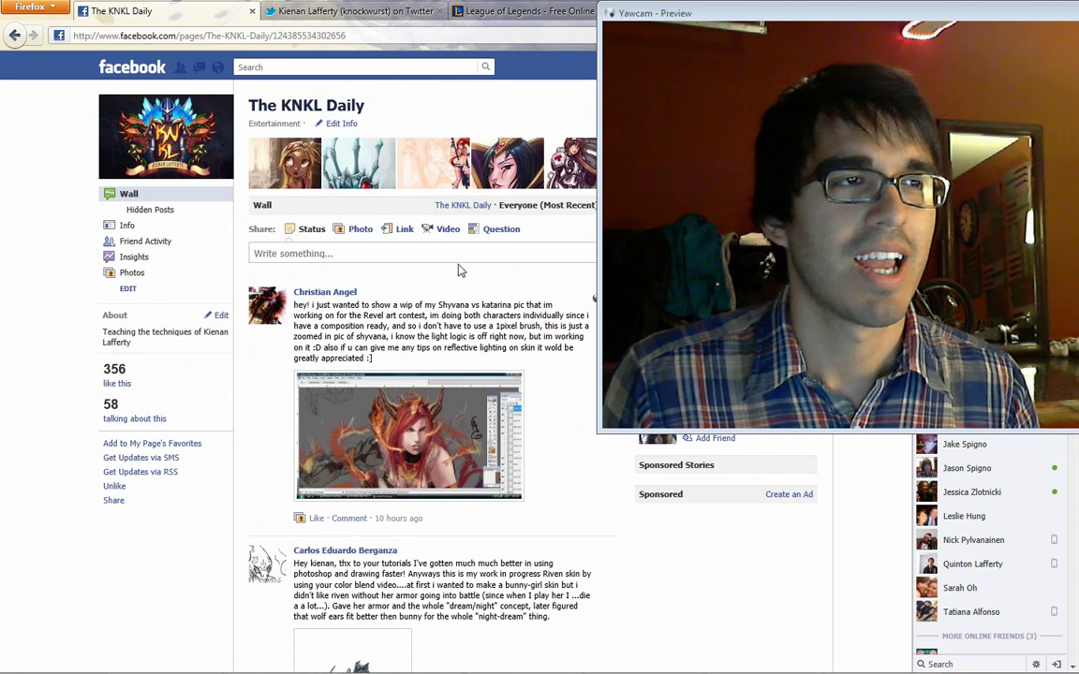
click(387, 14)
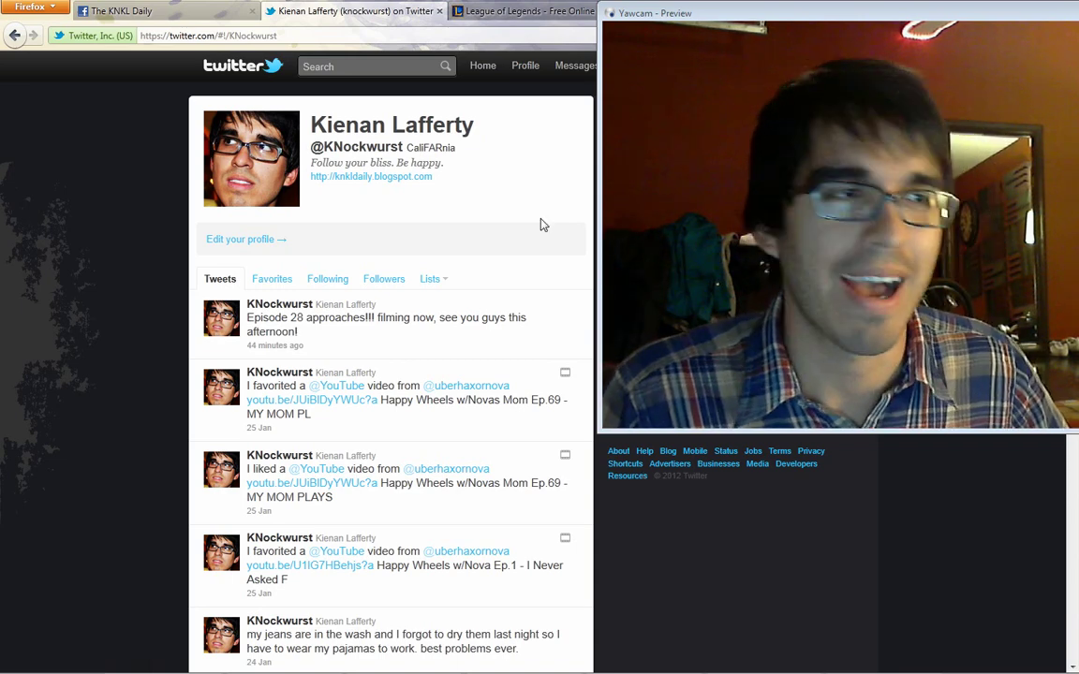
On the League of Legends site, go to the community forums' Fan Art board.
click(515, 11)
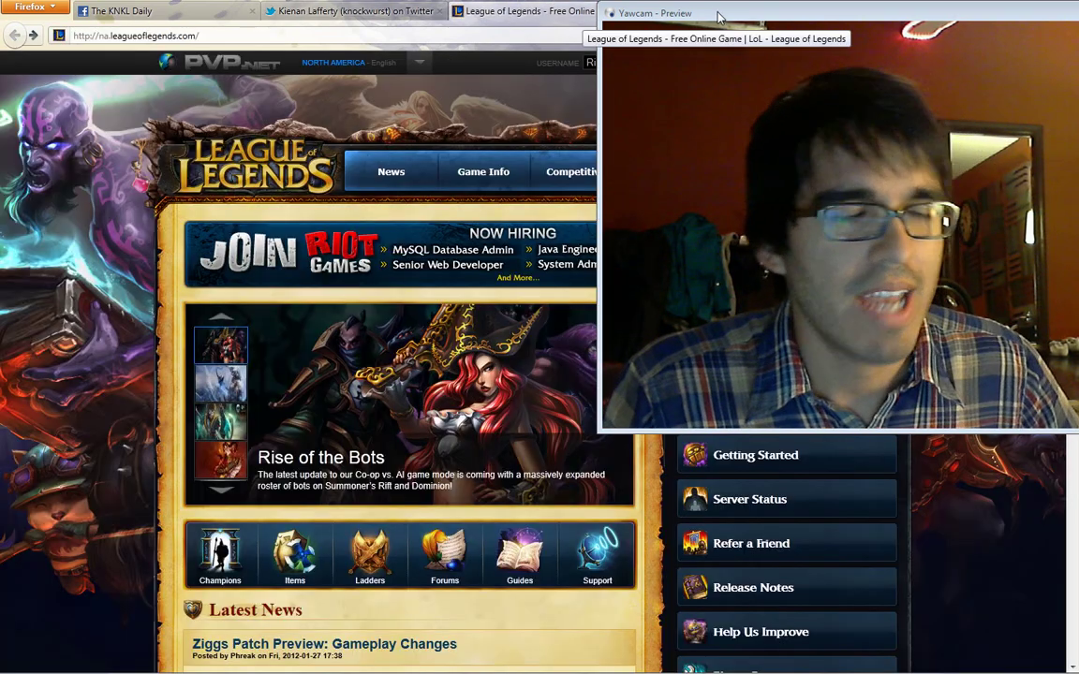
drag(721, 14, 842, 25)
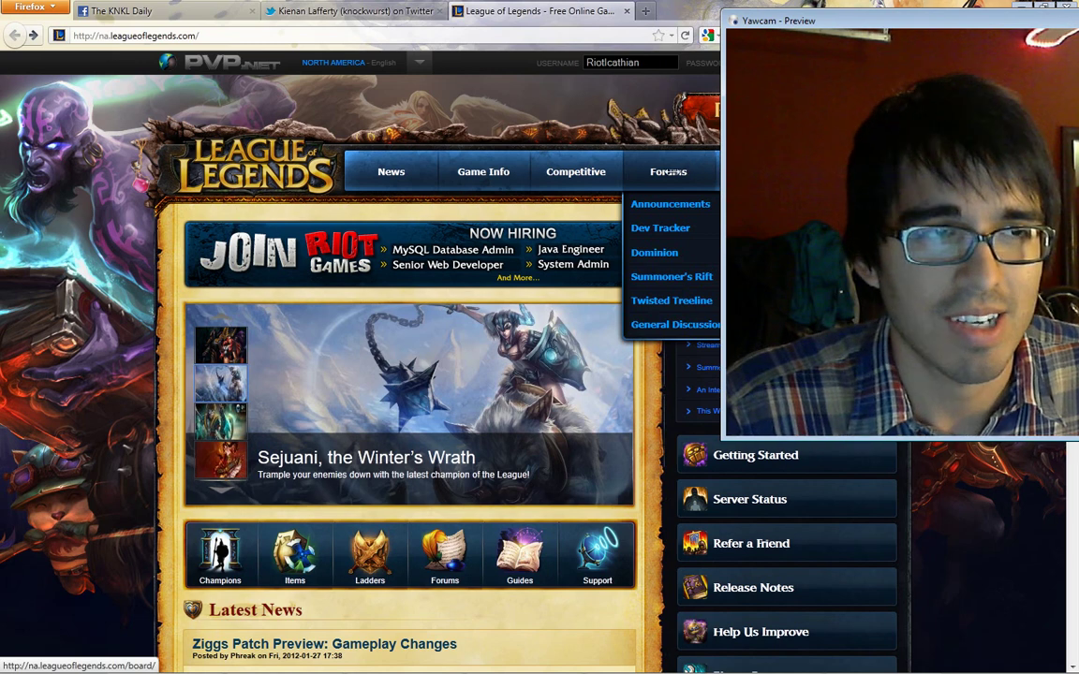
click(667, 172)
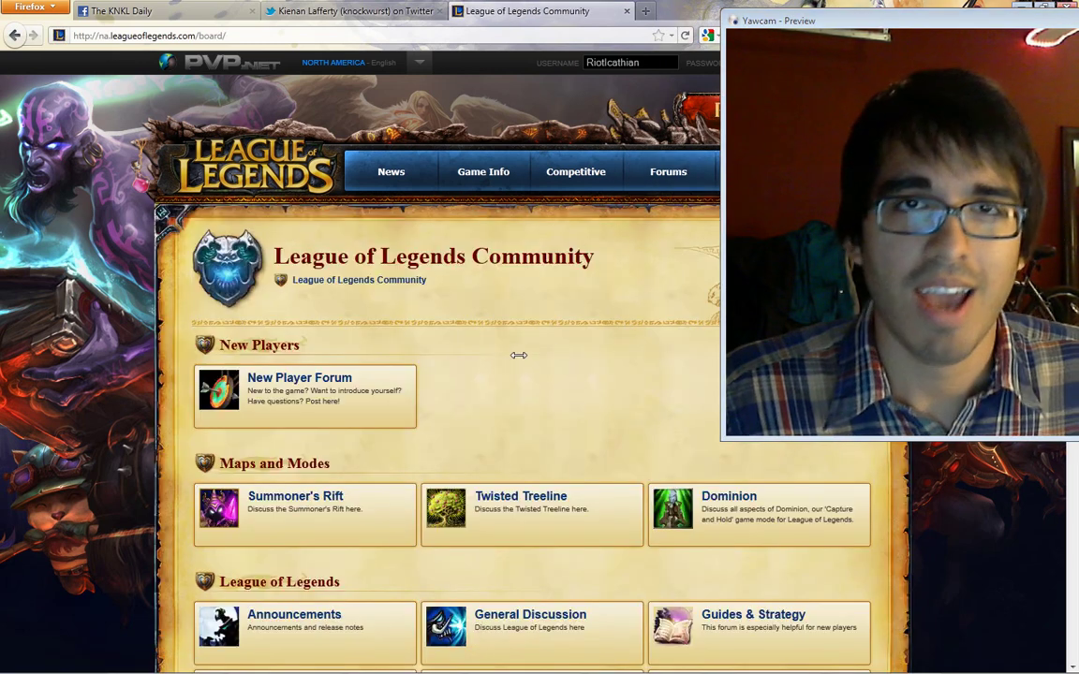
scroll(519, 355, down, 5)
scroll(519, 355, down, 2)
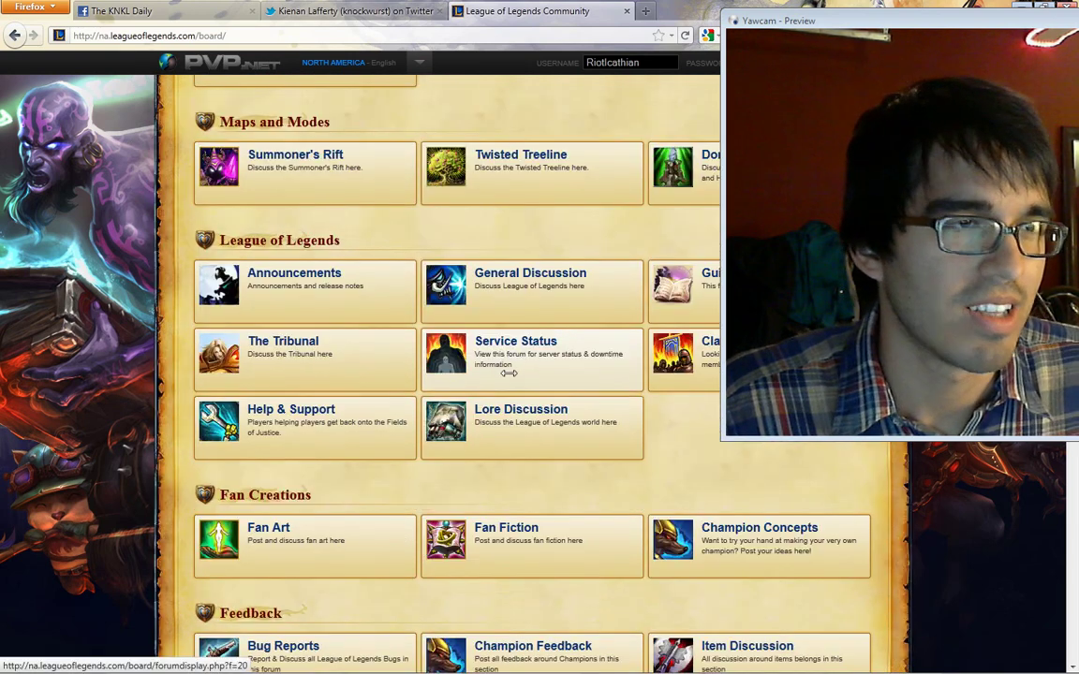
click(270, 530)
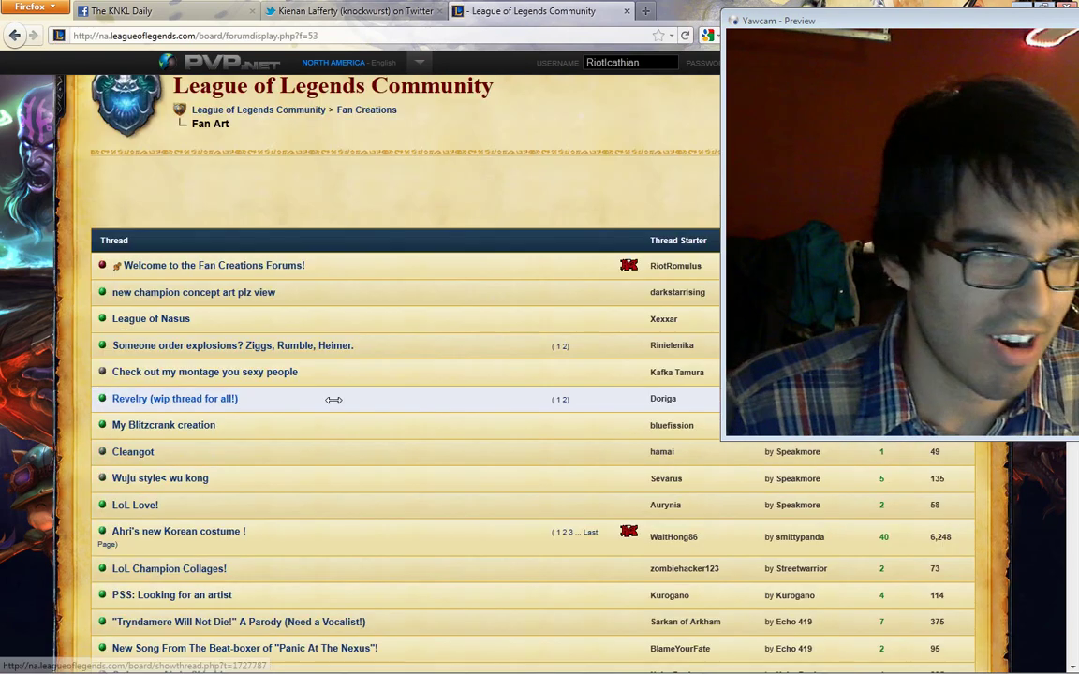
Scroll up and down through the Fan Art thread list.
scroll(332, 400, down, 3)
scroll(333, 400, down, 2)
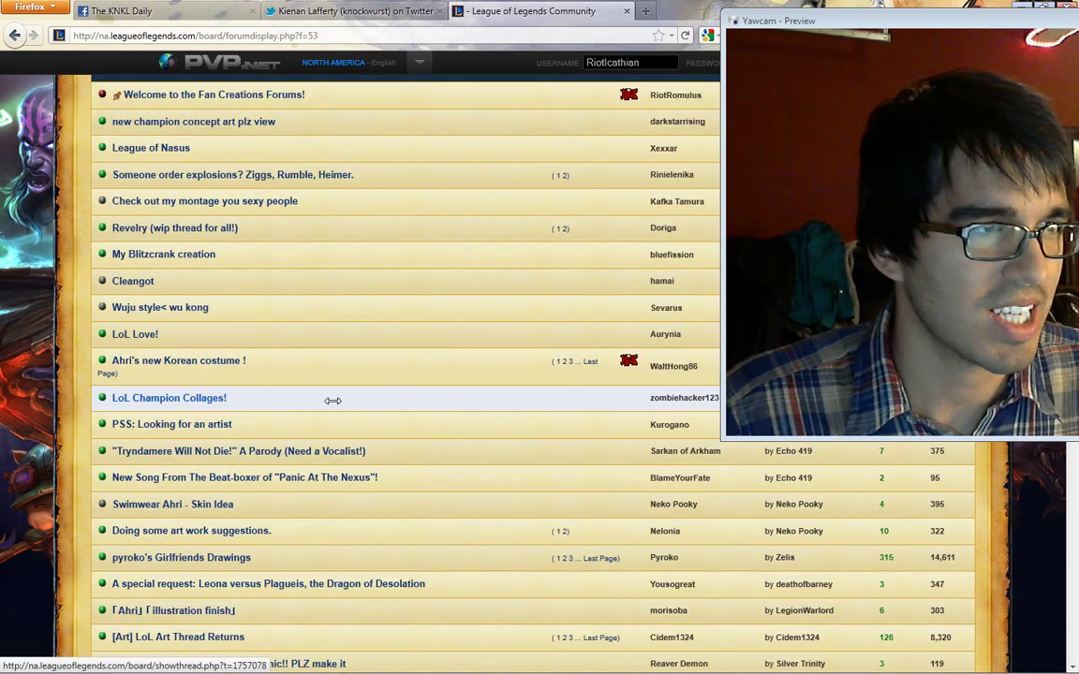
scroll(332, 400, down, 2)
scroll(333, 400, down, 2)
scroll(259, 473, down, 2)
scroll(259, 473, up, 3)
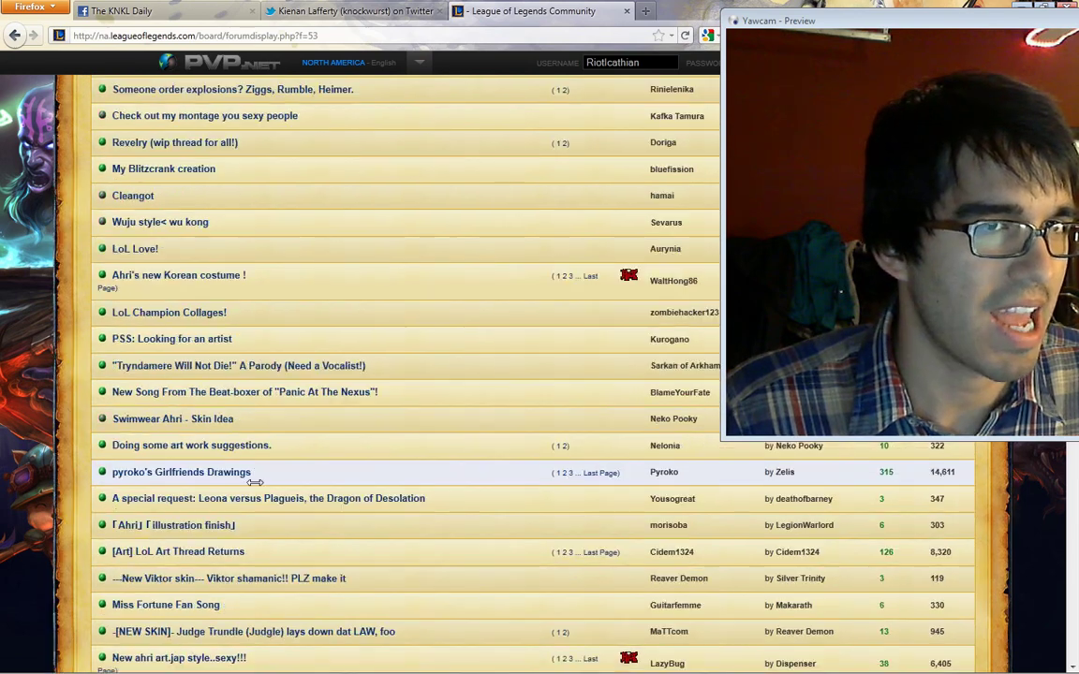
scroll(243, 430, up, 2)
scroll(213, 398, down, 1)
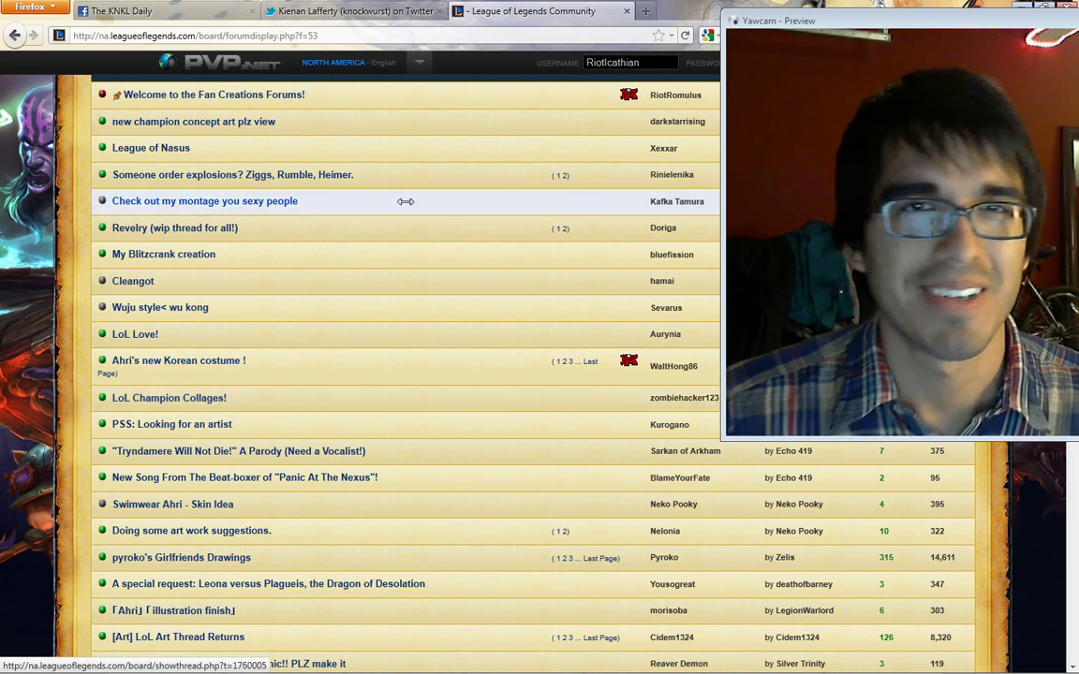
mouse_move(863, 25)
mouse_down()
mouse_move(464, 48)
mouse_move(333, 68)
mouse_move(370, 71)
mouse_up()
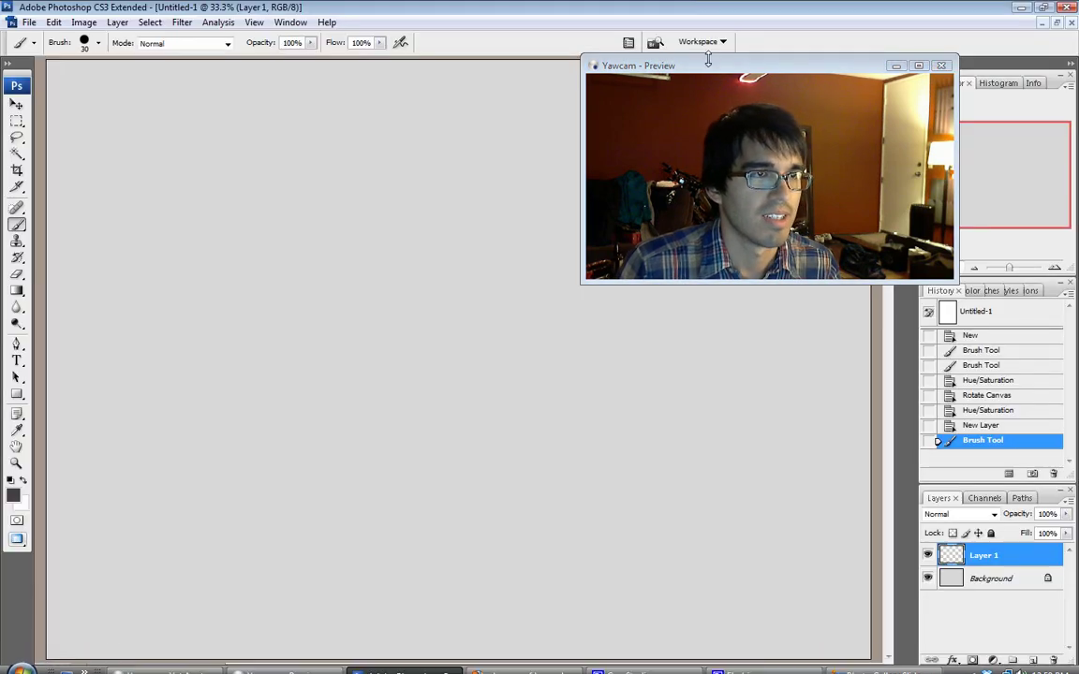
Bring the Photoshop window forward and focus its blank new-layer canvas.
mouse_move(712, 67)
mouse_down()
mouse_move(842, 7)
mouse_move(923, 16)
mouse_up()
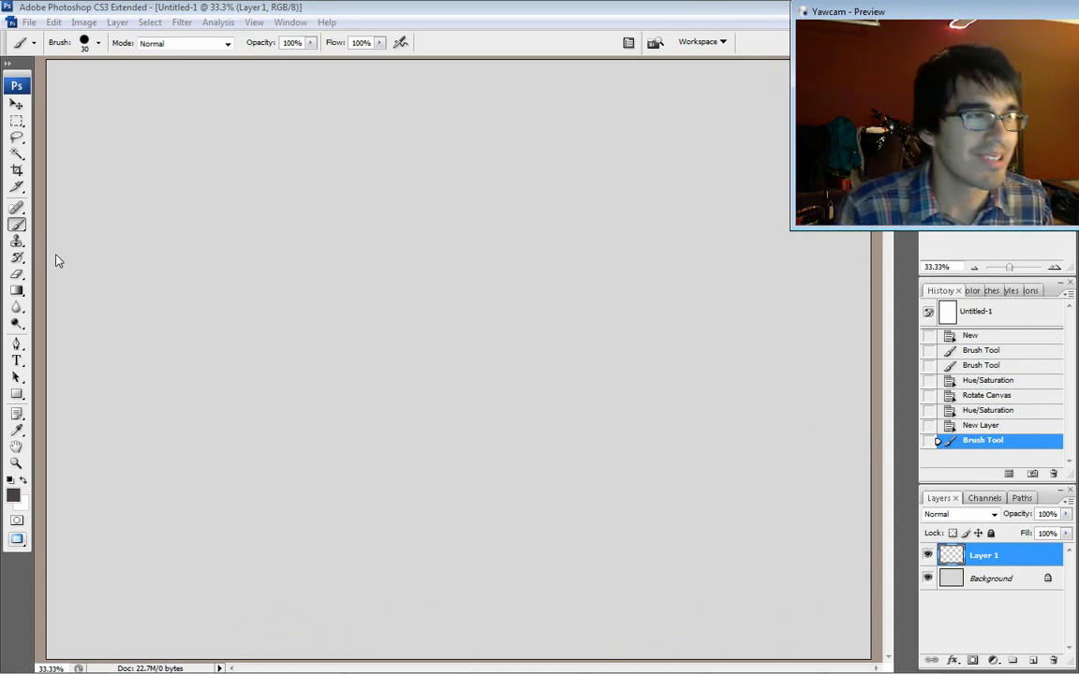
click(20, 226)
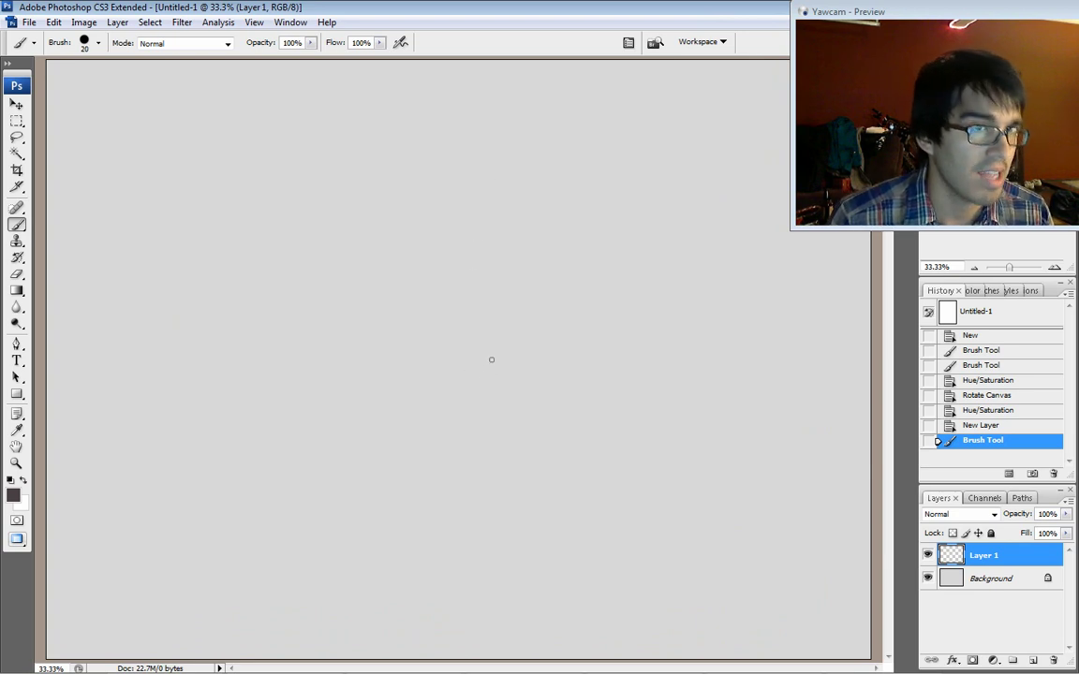
After a faint test stroke, enlarge the brush and draw the front-view leg outline.
mouse_move(486, 371)
mouse_down()
mouse_move(483, 361)
mouse_move(485, 371)
mouse_up()
key(bracketright)
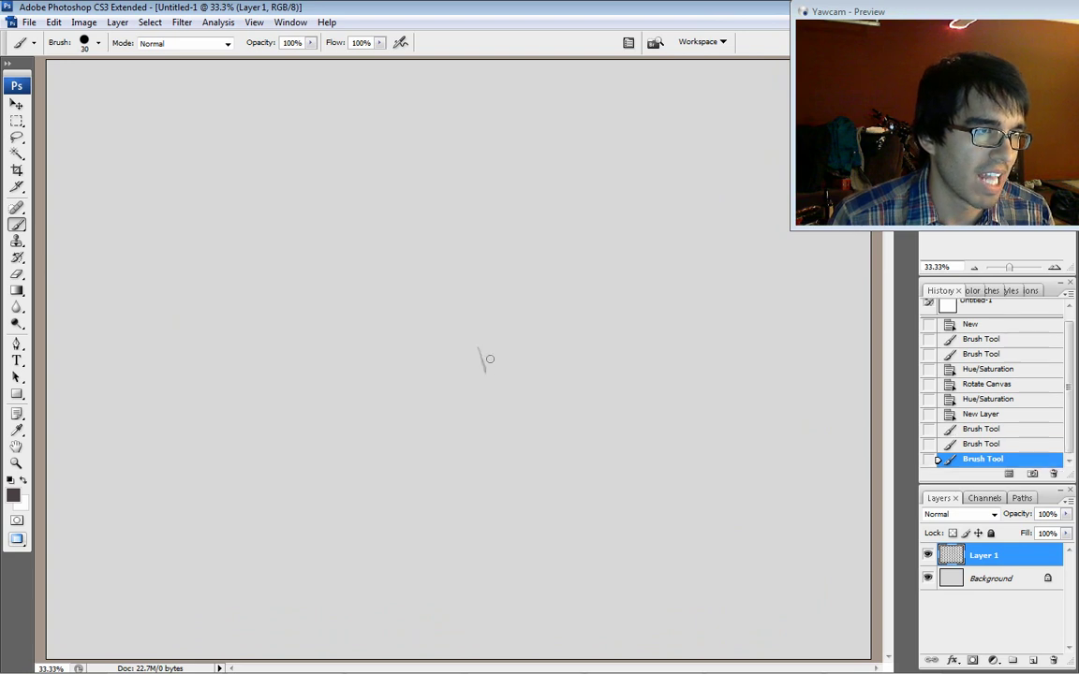
mouse_move(471, 282)
mouse_down()
mouse_move(485, 371)
mouse_move(517, 370)
mouse_up()
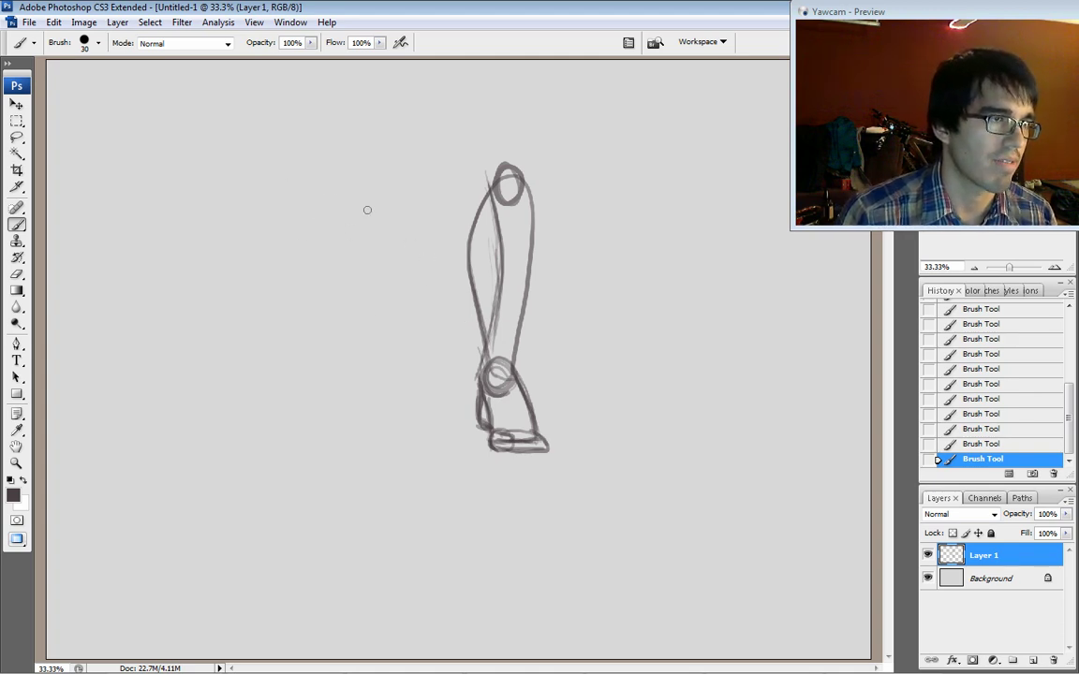
Draw the second leg's two contour lines down to the ankle, left of the first.
drag(372, 150, 374, 239)
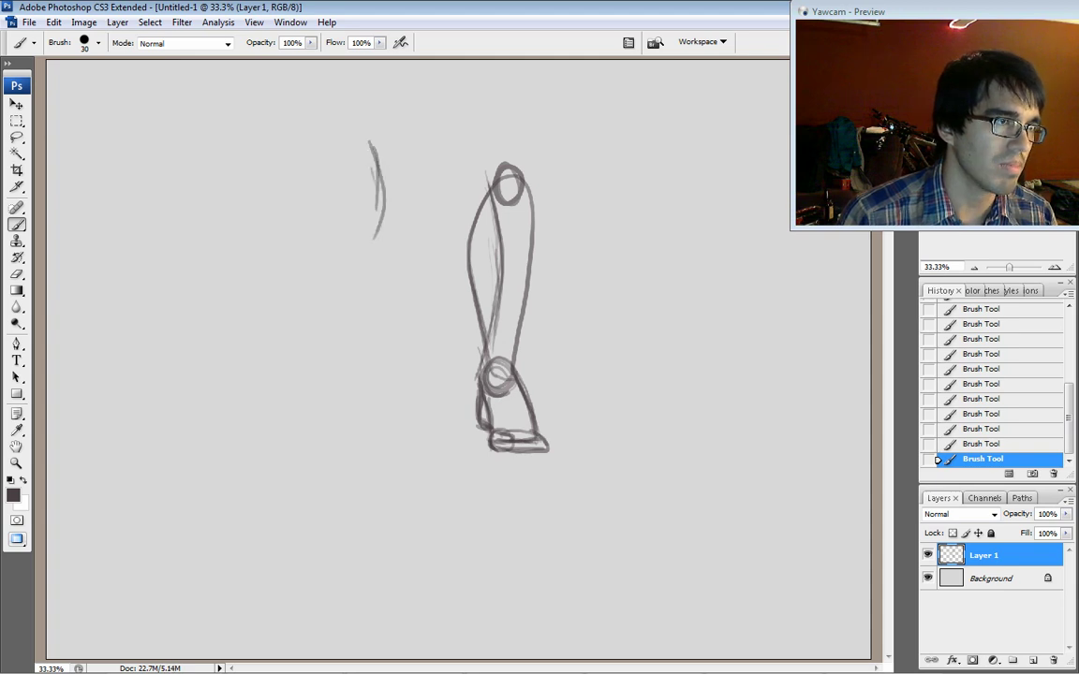
drag(312, 145, 332, 305)
drag(327, 260, 326, 370)
mouse_move(383, 217)
mouse_down()
mouse_move(374, 339)
mouse_move(370, 133)
mouse_move(363, 339)
mouse_move(335, 345)
mouse_move(341, 330)
mouse_move(334, 341)
mouse_move(349, 335)
mouse_move(251, 403)
mouse_up()
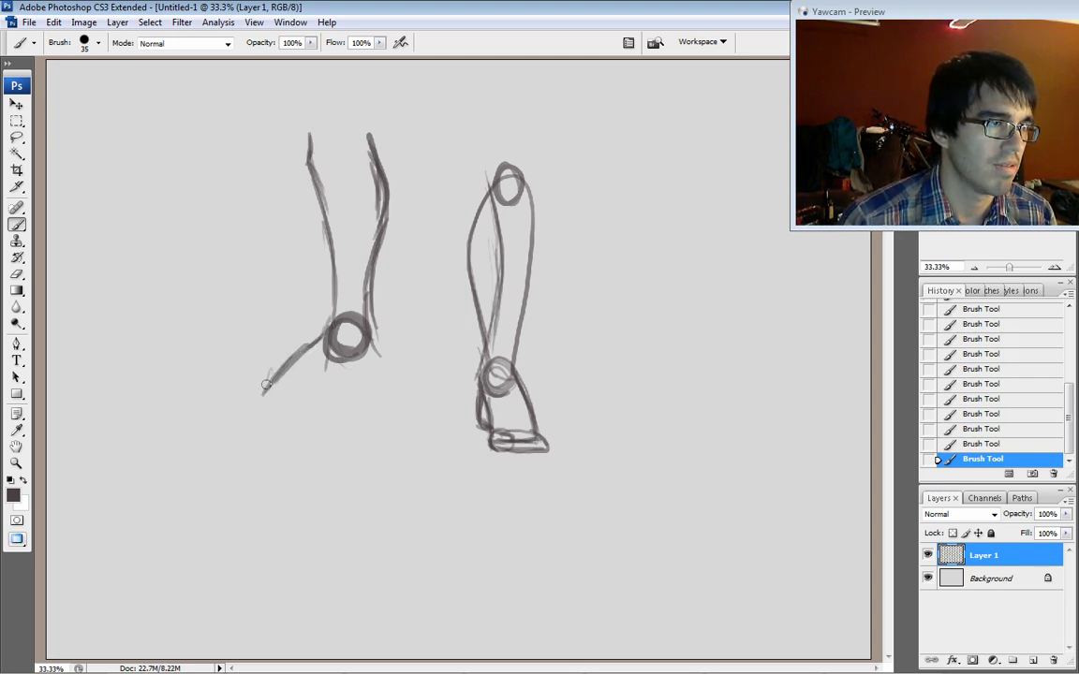
Sketch the left-pointing side-view foot with toe and heel, darkening the ankle strokes.
mouse_move(309, 351)
mouse_down()
mouse_move(253, 401)
mouse_move(314, 403)
mouse_move(355, 354)
mouse_move(311, 399)
mouse_up()
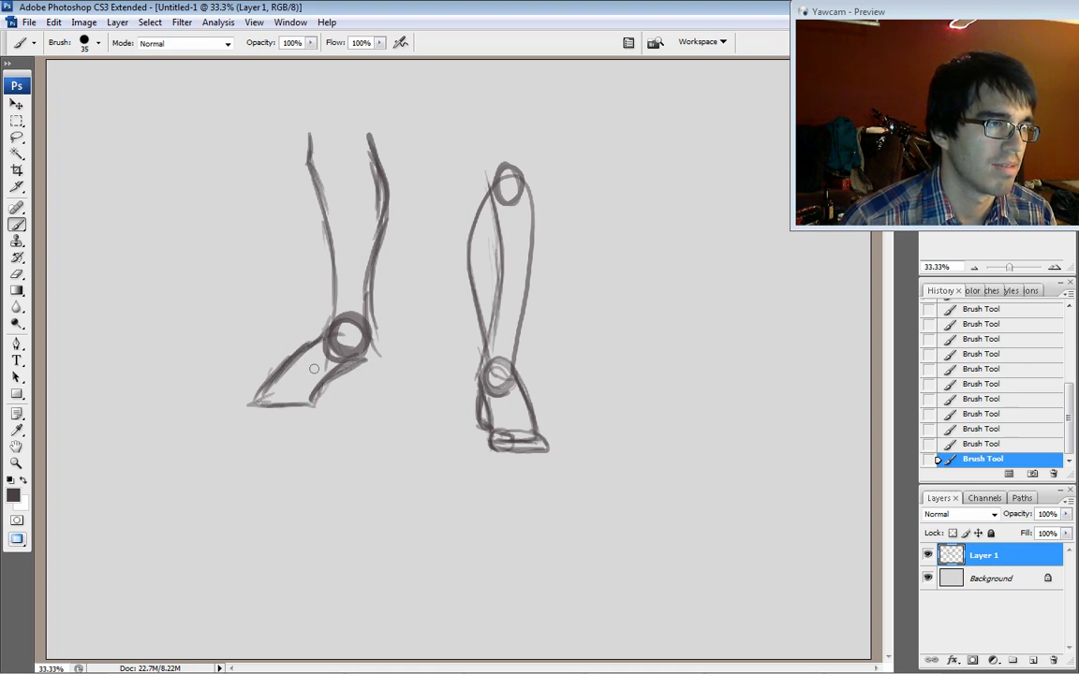
mouse_move(255, 405)
mouse_down()
mouse_move(230, 401)
mouse_move(266, 389)
mouse_move(345, 399)
mouse_up()
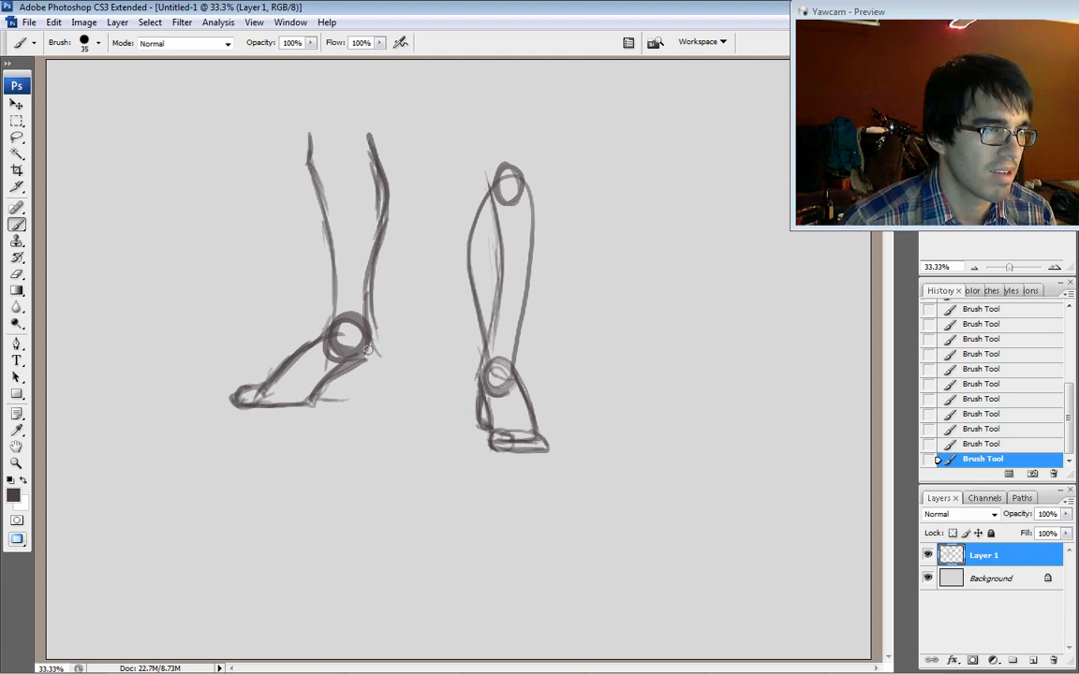
mouse_move(367, 362)
mouse_down()
mouse_move(370, 385)
mouse_move(333, 396)
mouse_up()
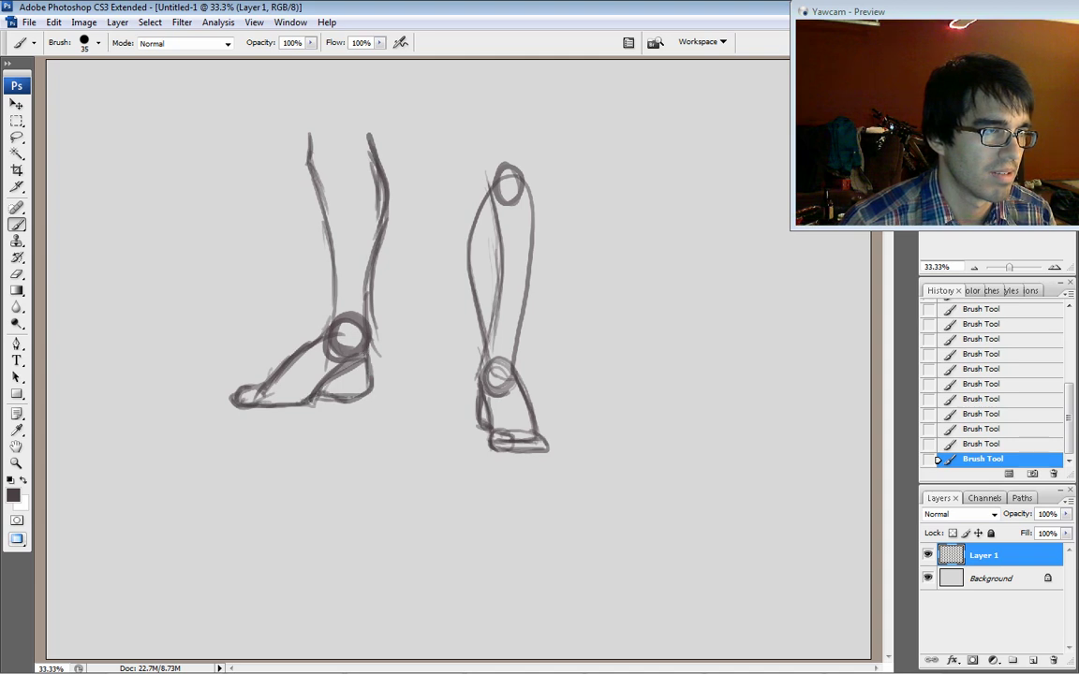
drag(288, 357, 335, 323)
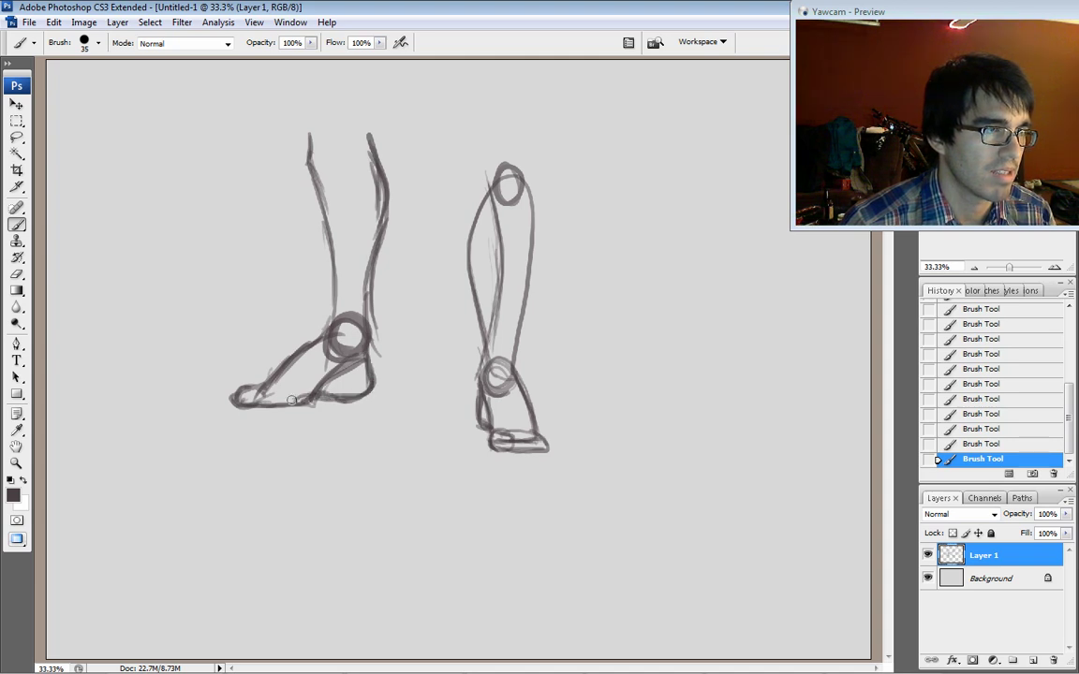
drag(365, 394, 373, 291)
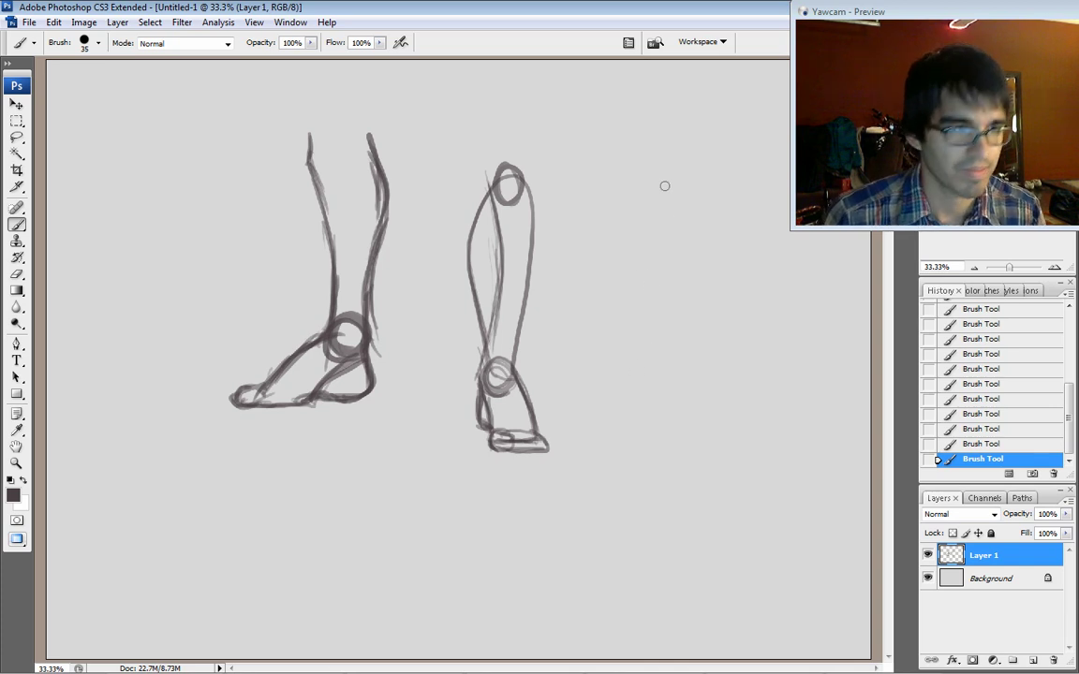
Zoom to 50% and pan to the empty area right of the front-view leg.
key(ctrl+plus)
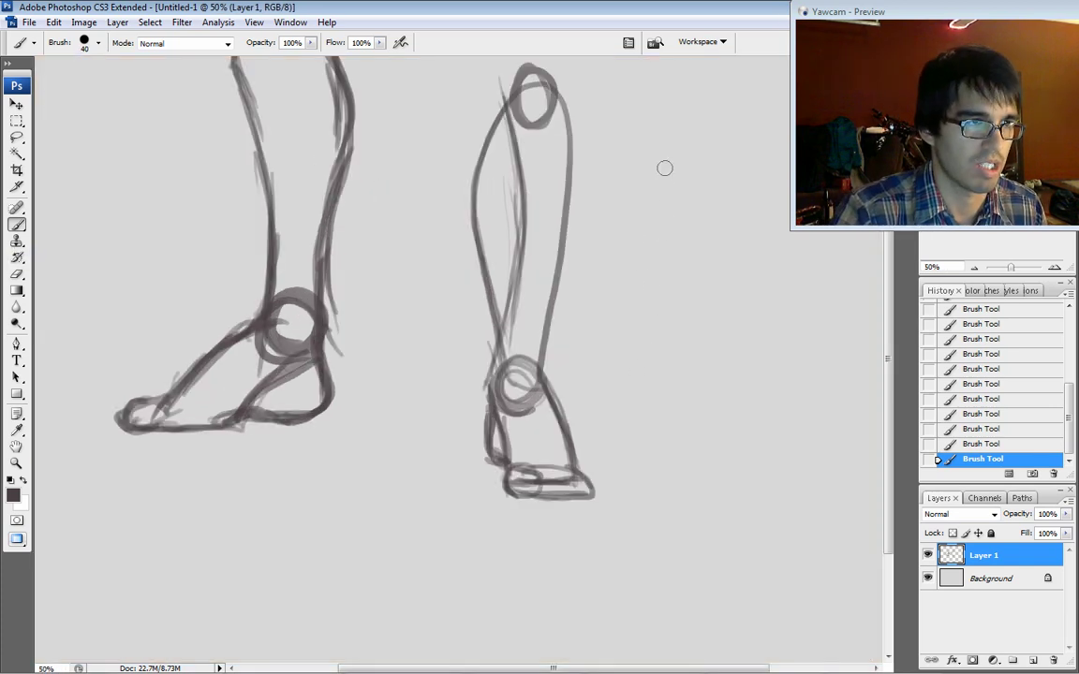
mouse_move(746, 405)
mouse_down()
mouse_move(590, 405)
mouse_move(545, 454)
mouse_up()
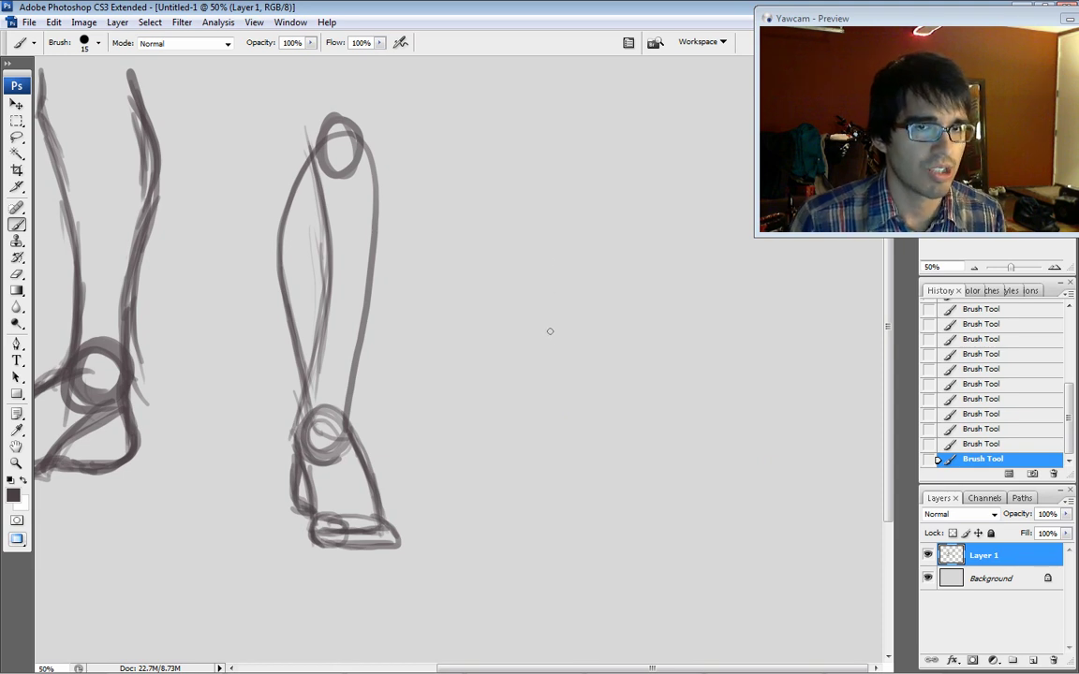
drag(515, 401, 435, 401)
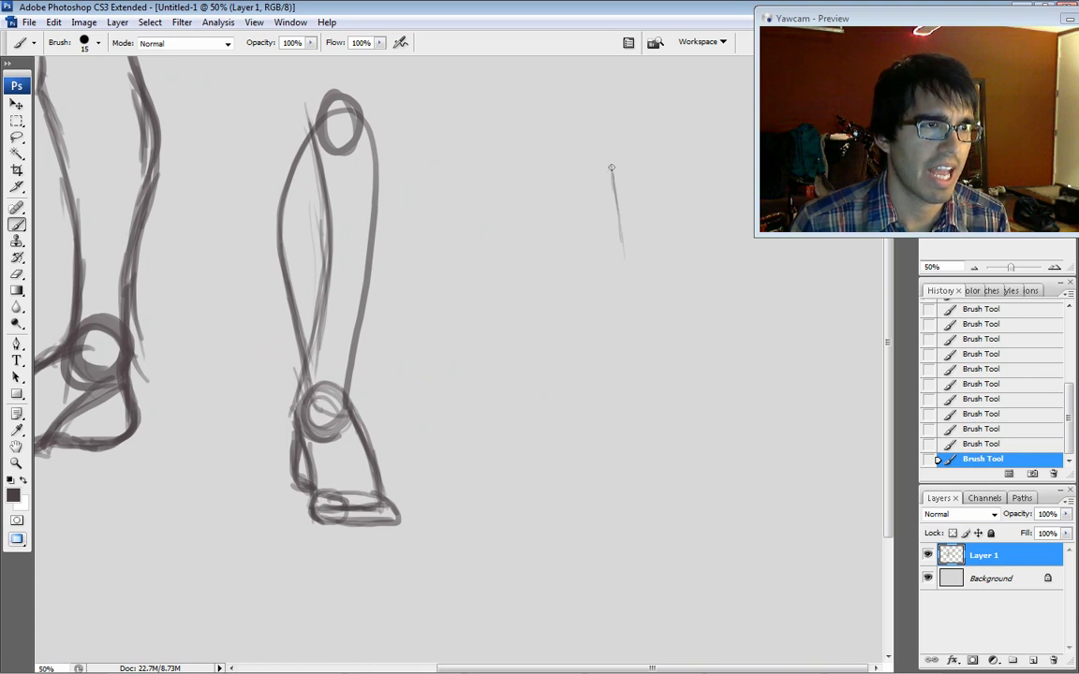
Draw the right leg's shin lines, ankle circle and foot top, erasing the ground line.
drag(614, 161, 624, 309)
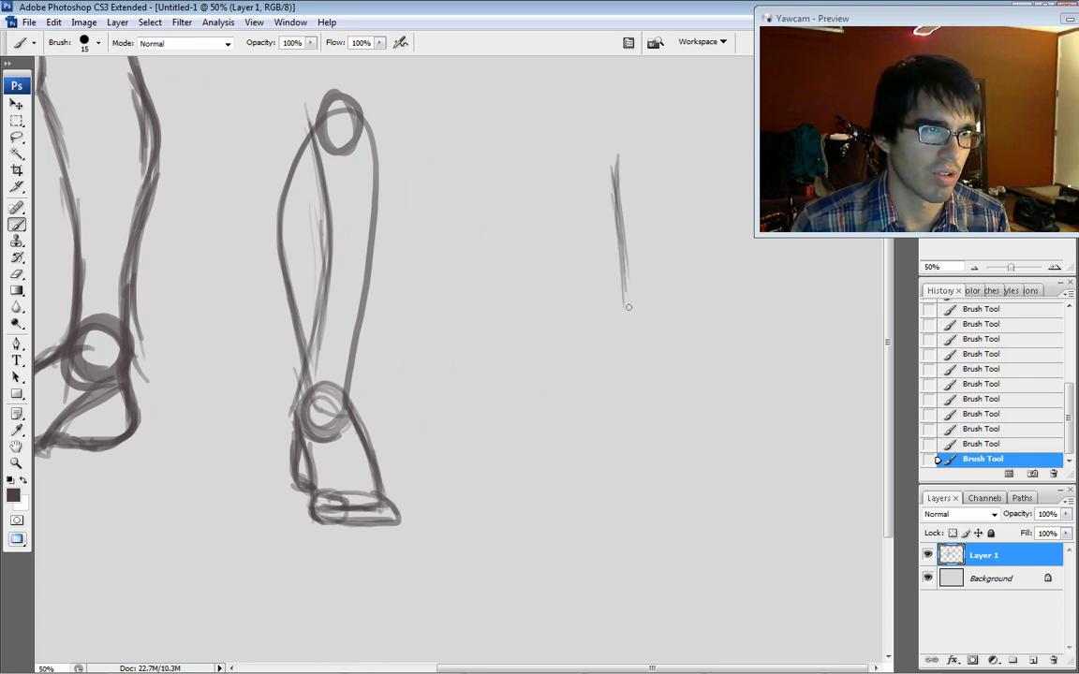
drag(618, 225, 631, 344)
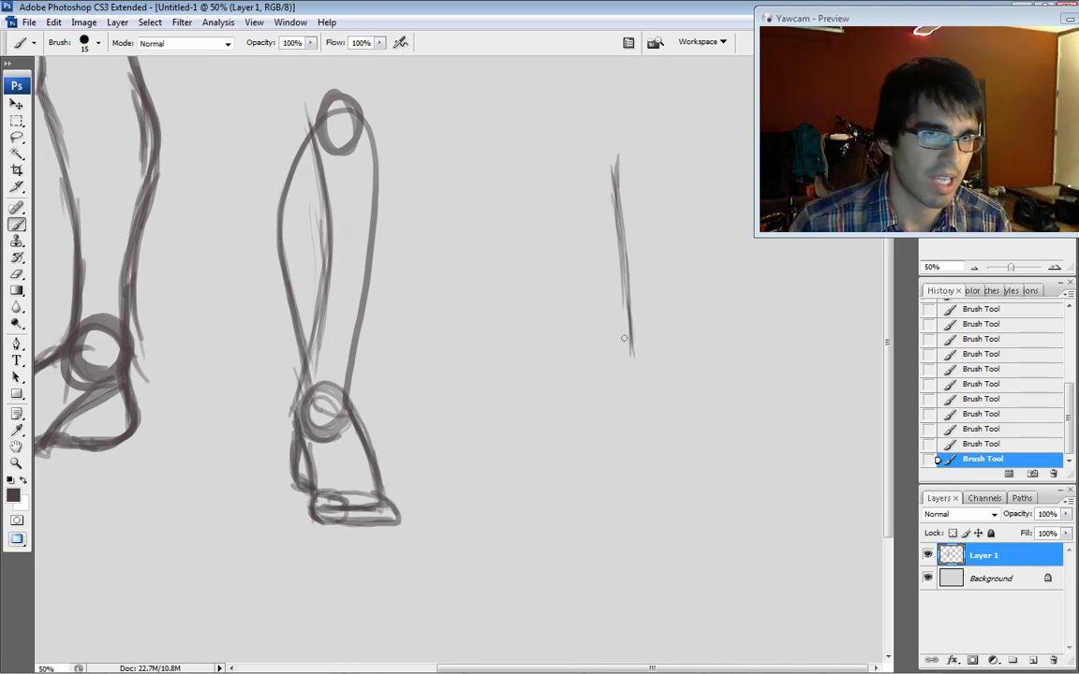
mouse_move(579, 298)
mouse_down()
mouse_move(586, 355)
mouse_move(591, 339)
mouse_move(557, 204)
mouse_move(600, 150)
mouse_move(569, 180)
mouse_up()
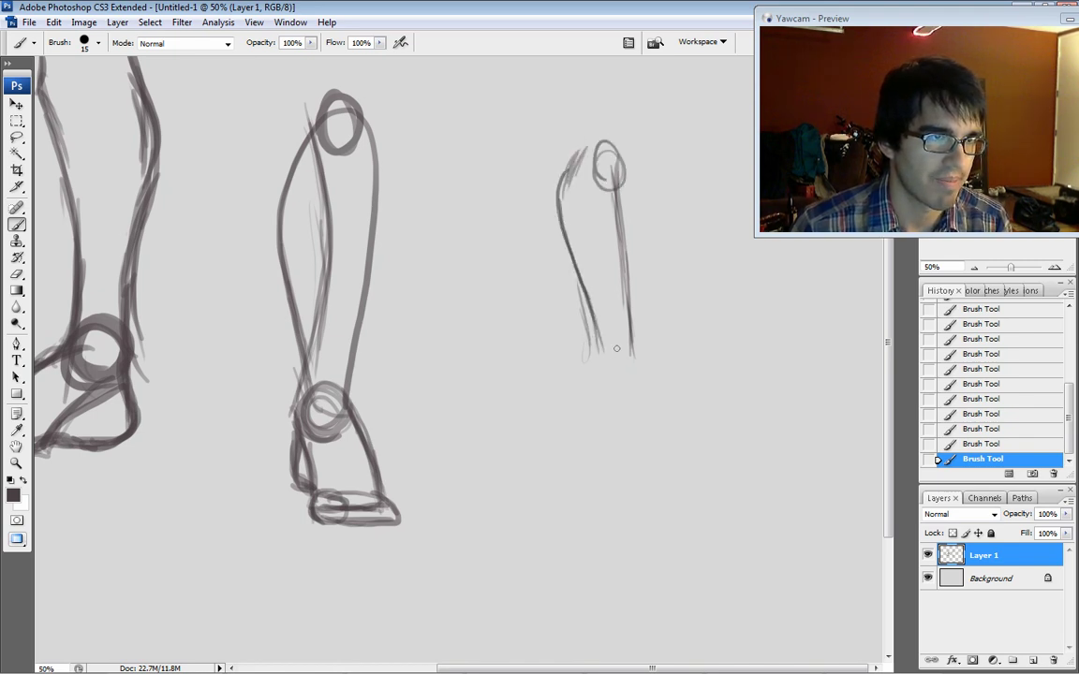
drag(612, 334, 629, 366)
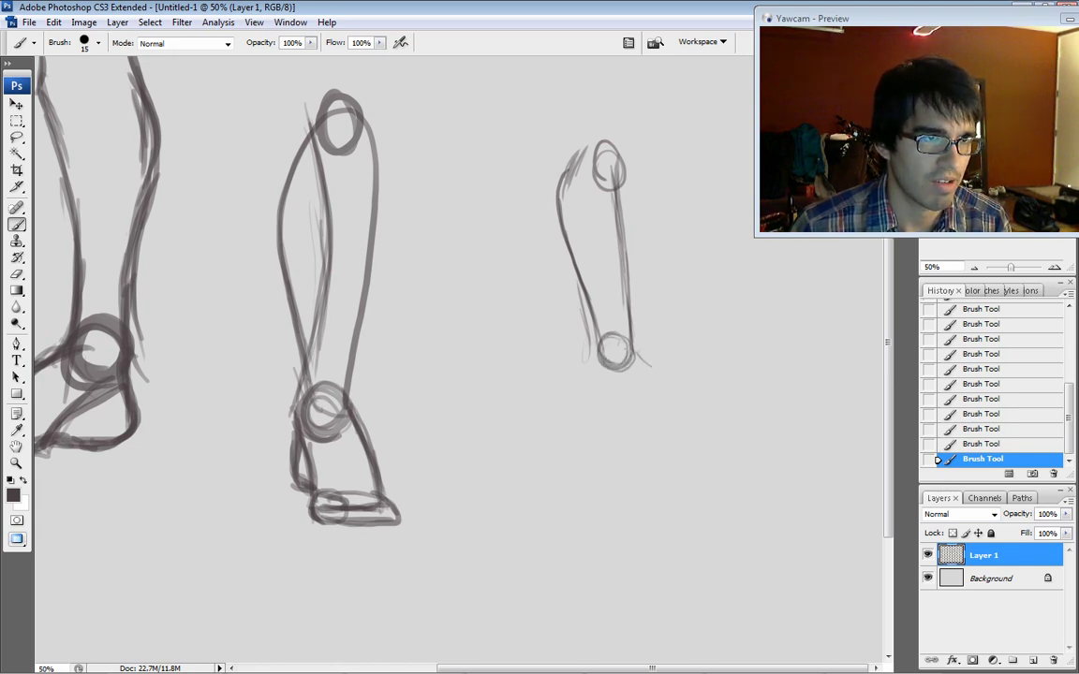
mouse_move(661, 376)
mouse_down()
mouse_move(637, 354)
mouse_move(688, 401)
mouse_up()
drag(588, 410, 716, 414)
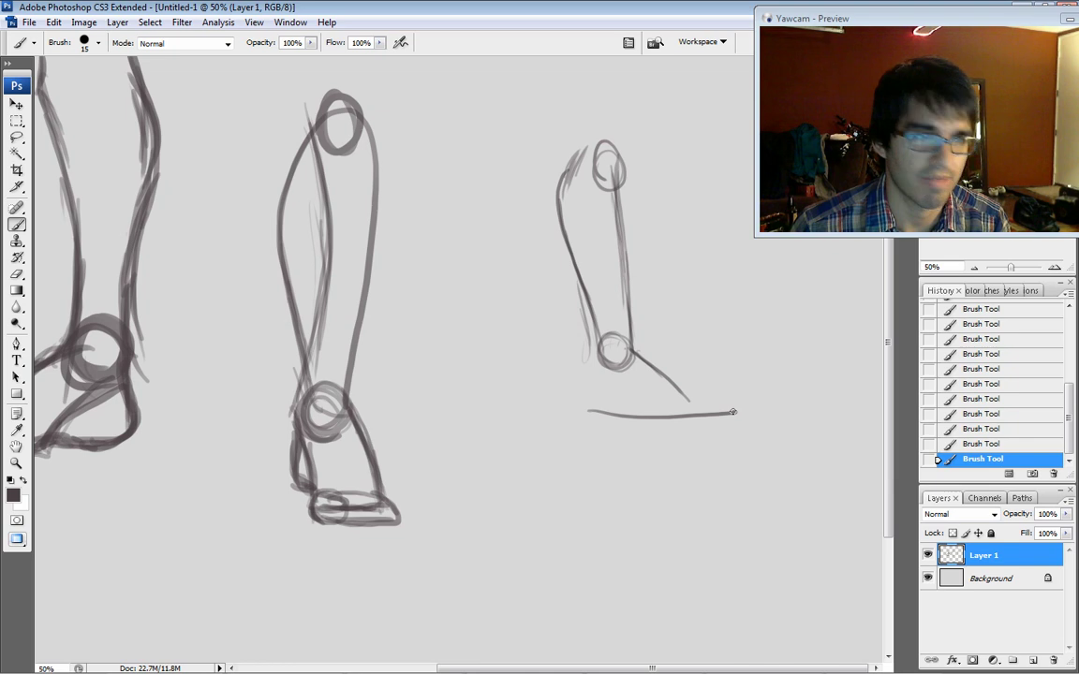
mouse_move(590, 412)
mouse_down()
mouse_move(705, 402)
mouse_move(583, 337)
mouse_up()
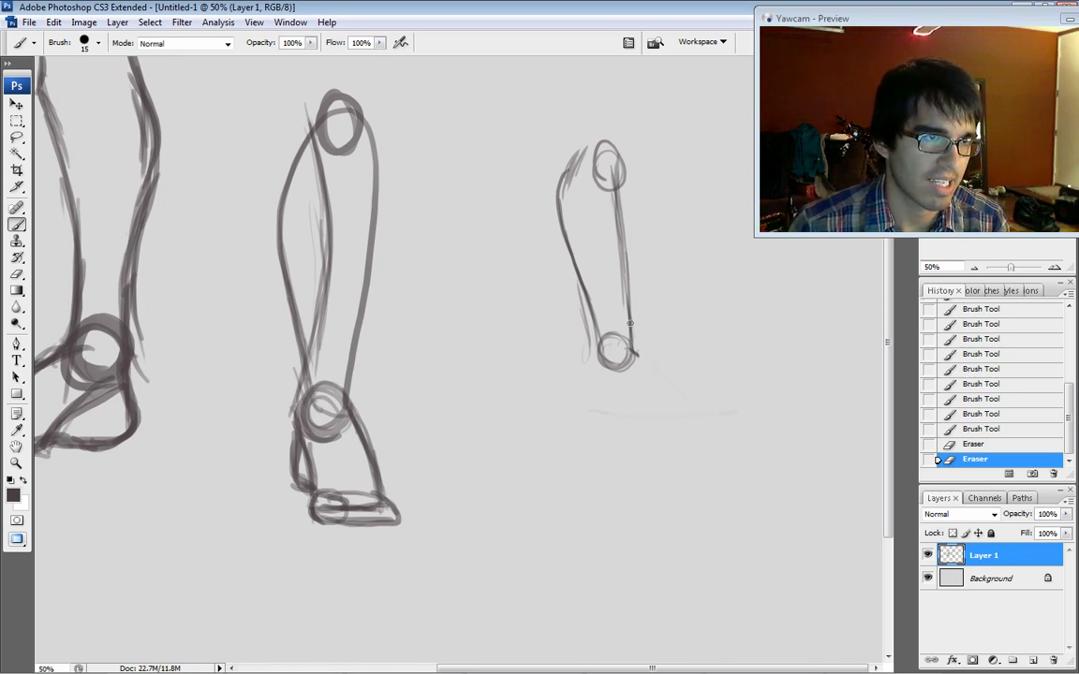
Extend the shin past the ankle and draw the foot's contours and heel.
drag(636, 356, 641, 386)
drag(637, 362, 644, 412)
drag(639, 376, 637, 440)
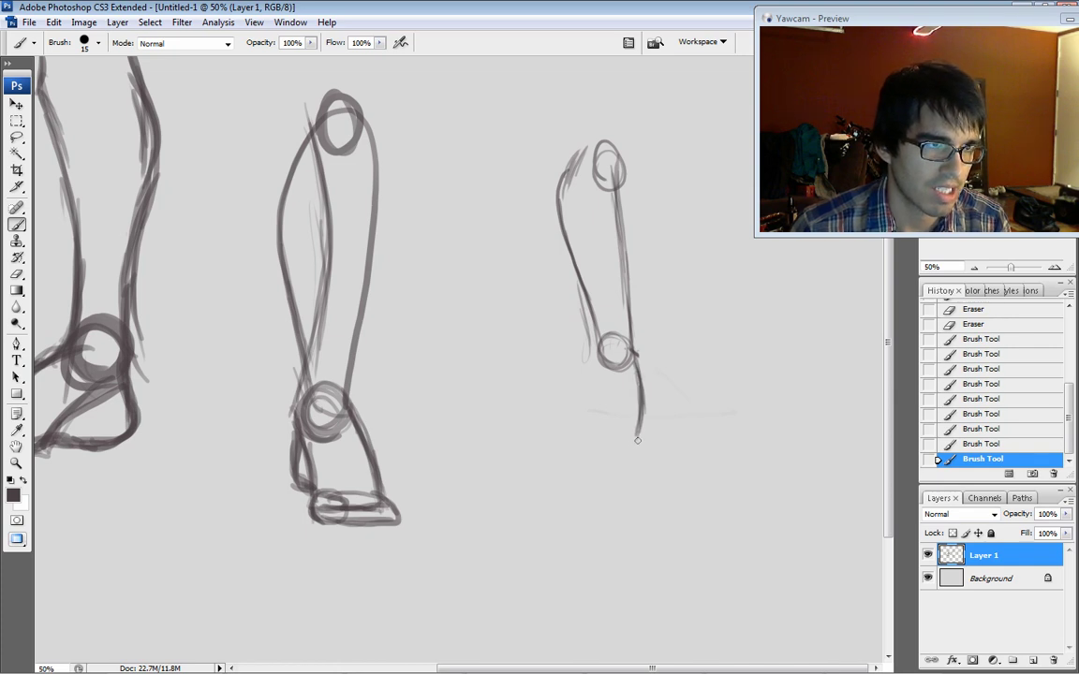
drag(605, 363, 600, 431)
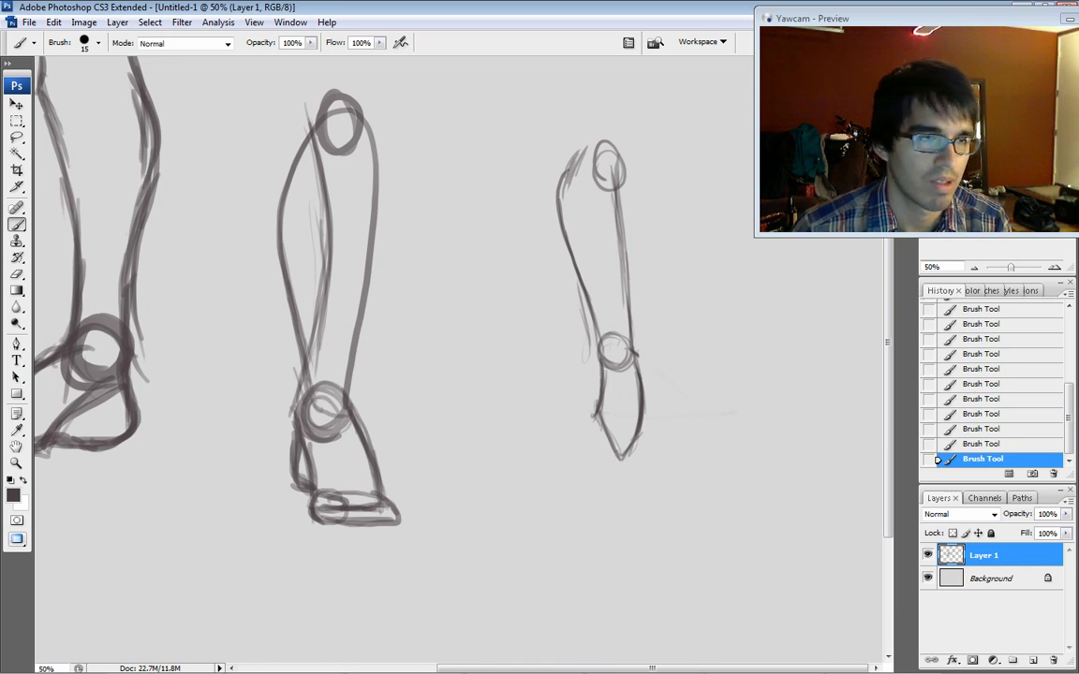
mouse_move(643, 443)
mouse_down()
mouse_move(646, 462)
mouse_move(620, 457)
mouse_up()
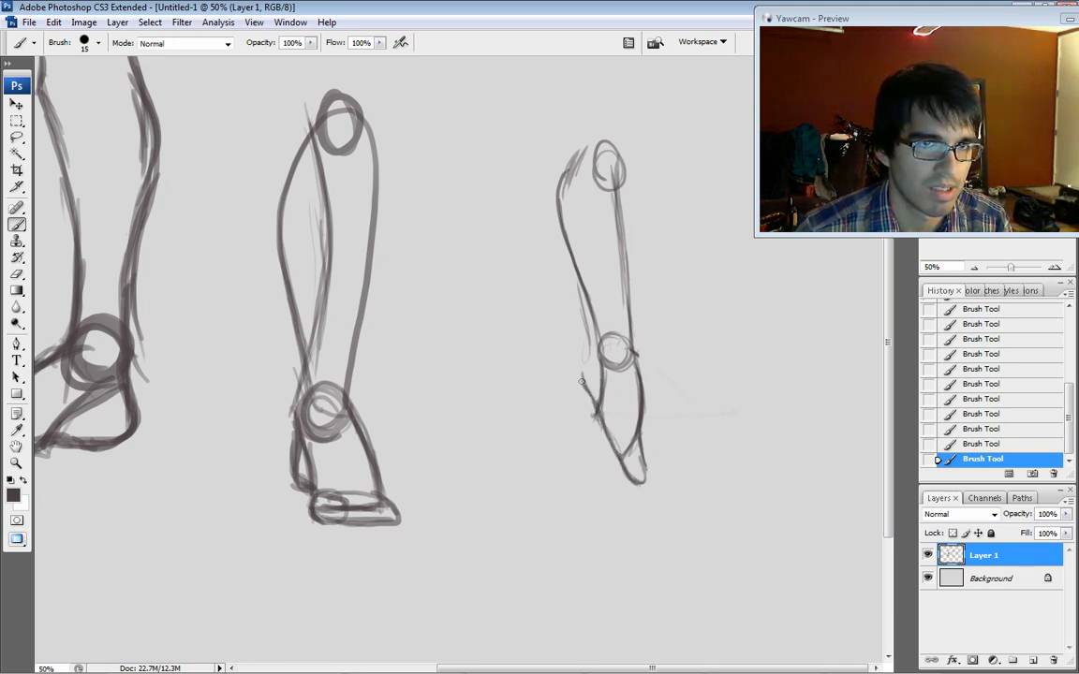
drag(581, 381, 592, 356)
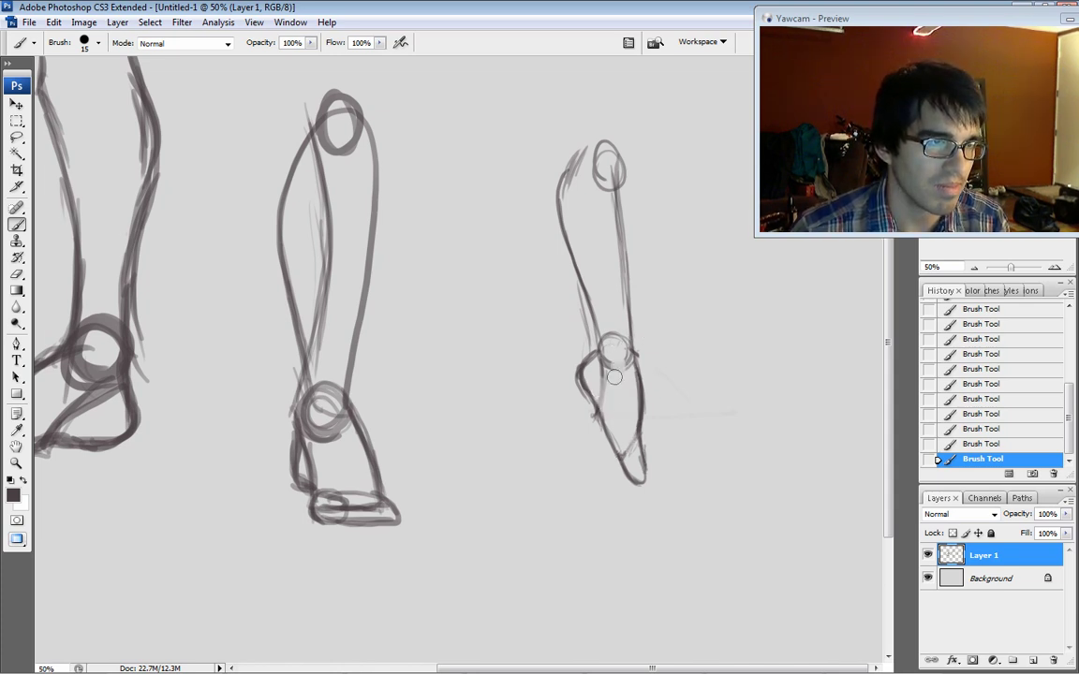
drag(613, 351, 599, 402)
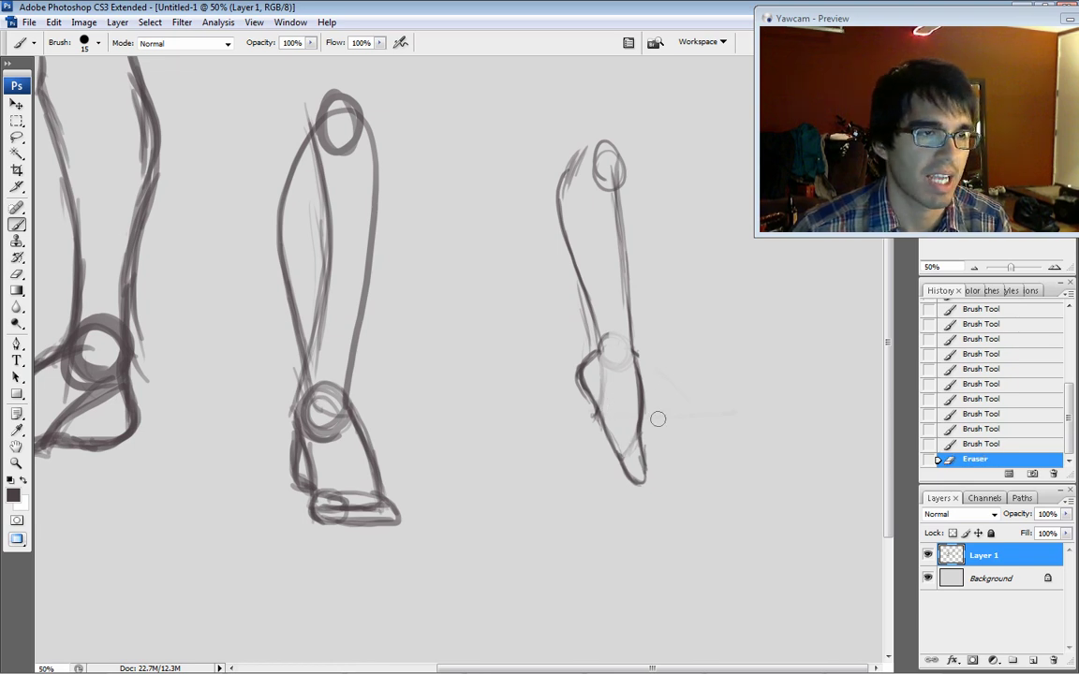
Shape the downward-pointing toes with short strokes.
drag(629, 484, 632, 478)
drag(631, 483, 641, 473)
drag(642, 449, 633, 483)
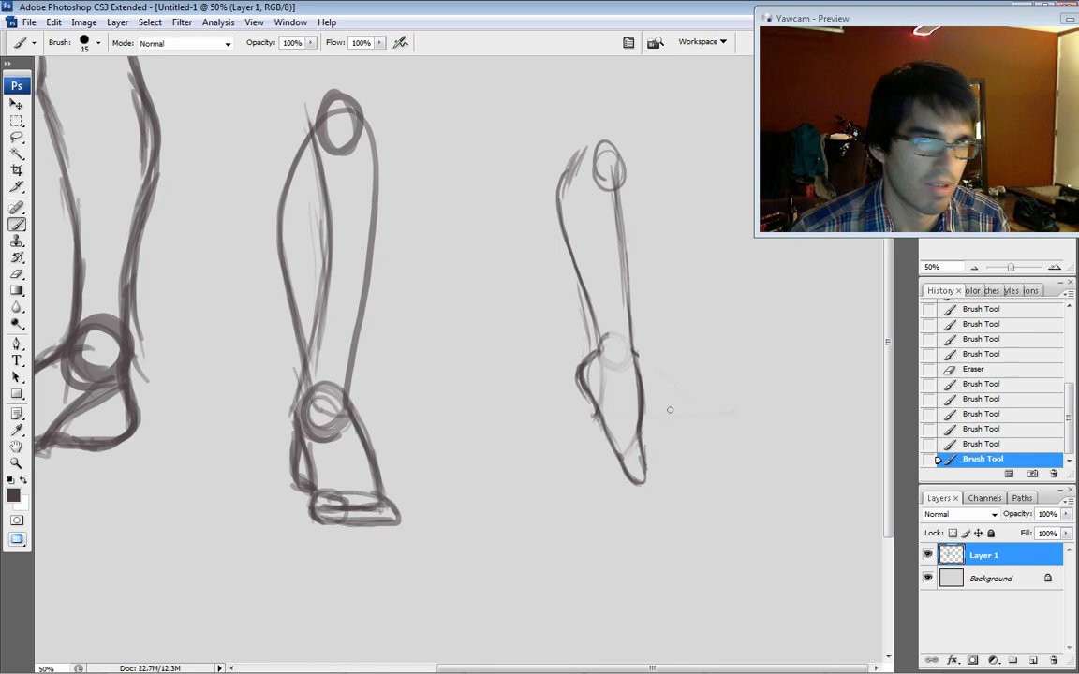
mouse_move(573, 419)
mouse_down()
mouse_move(588, 448)
mouse_move(637, 478)
mouse_up()
mouse_move(627, 468)
mouse_down()
mouse_move(631, 460)
mouse_move(629, 475)
mouse_up()
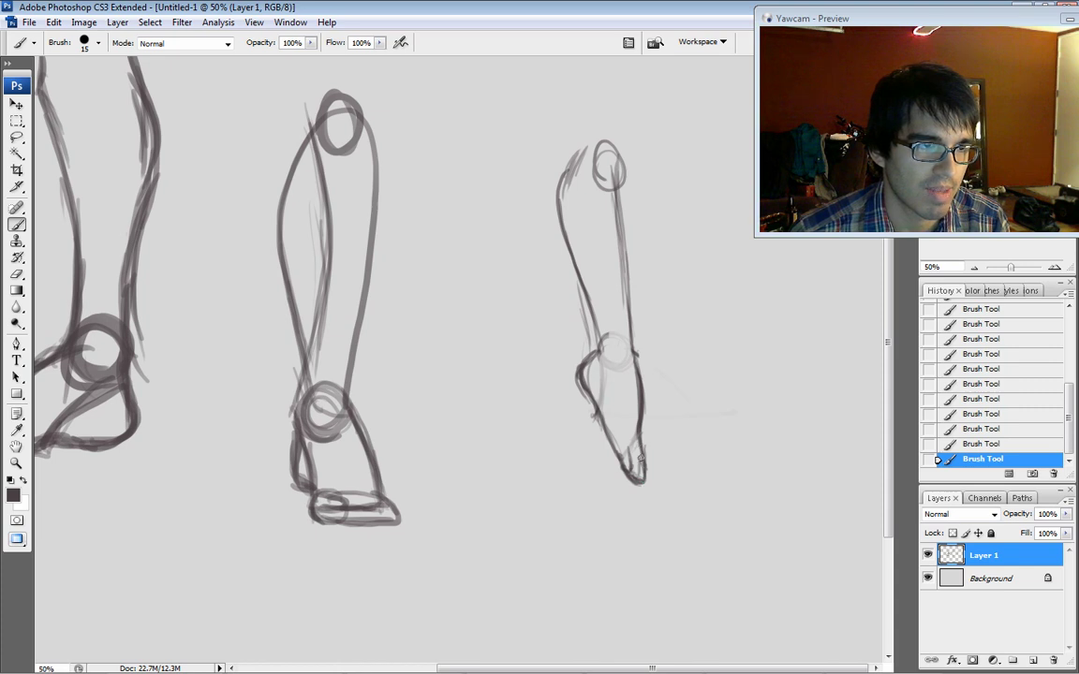
drag(651, 476, 644, 448)
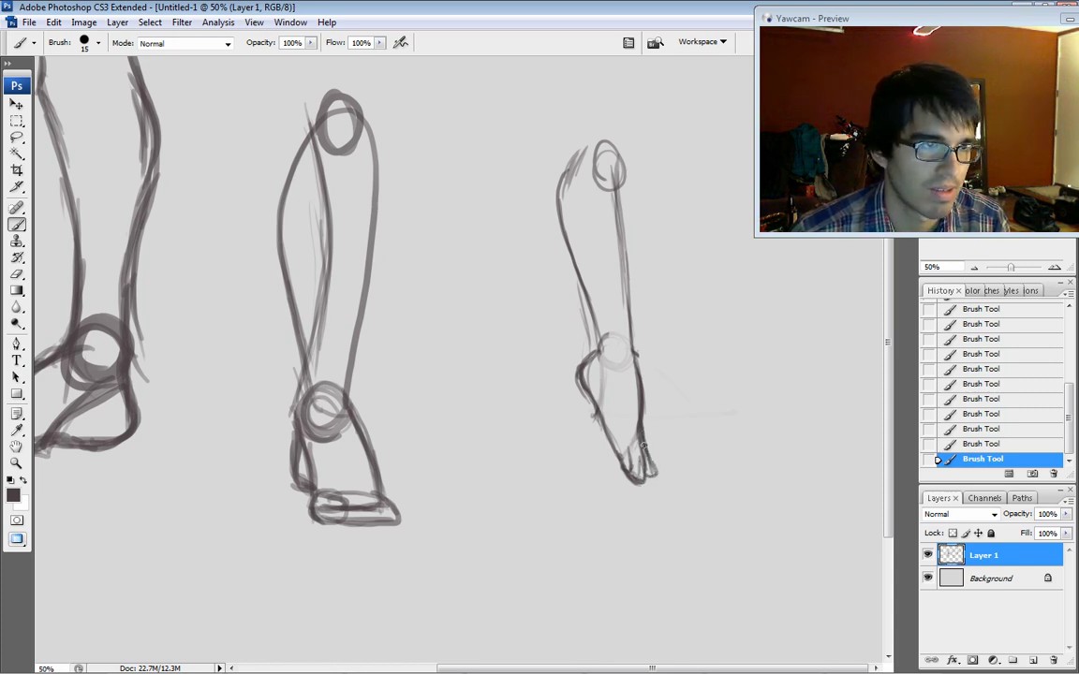
Erase stray strokes around the foot and ankle, and redraw the ankle and shin lines.
key(e)
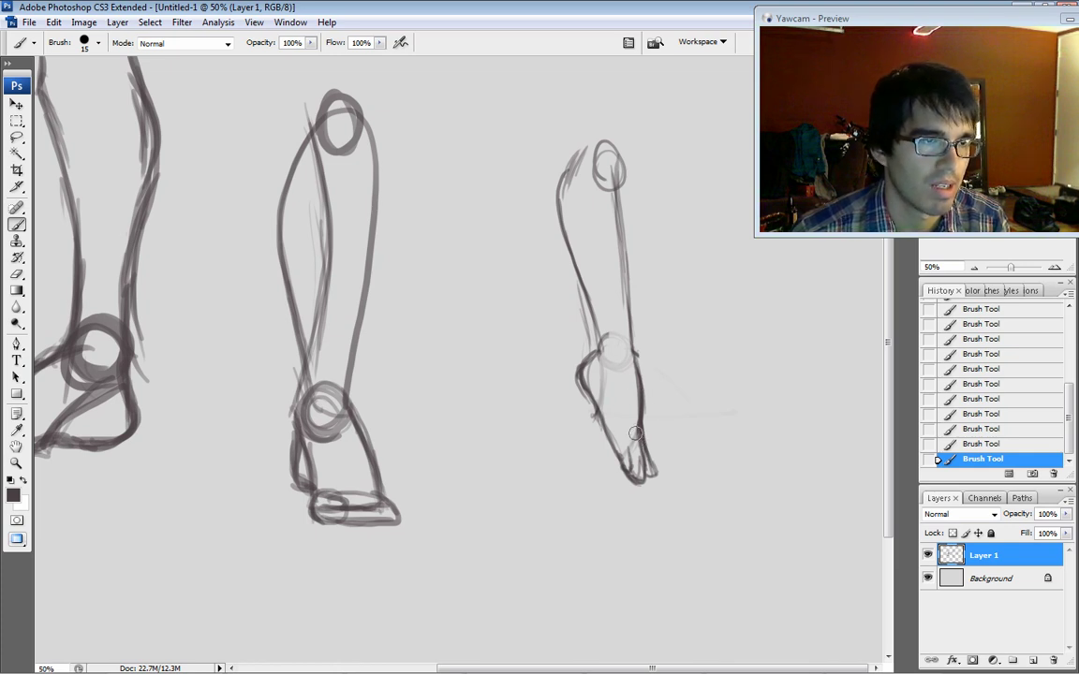
drag(574, 384, 575, 403)
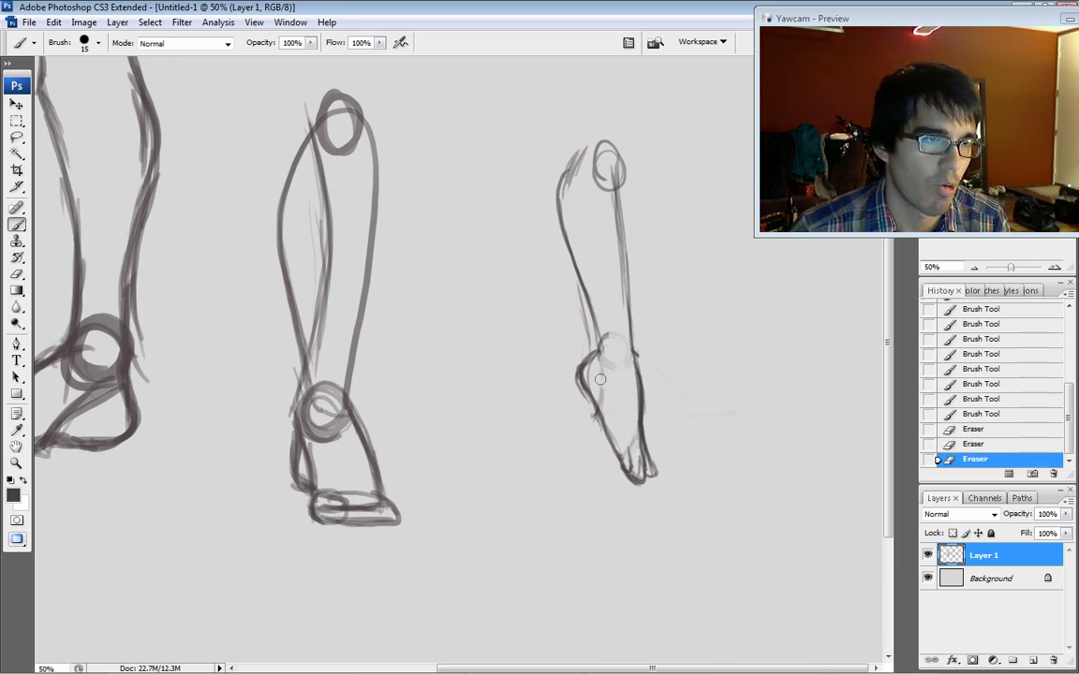
mouse_move(626, 440)
mouse_down()
mouse_move(628, 460)
mouse_move(594, 410)
mouse_up()
mouse_move(609, 442)
mouse_down()
mouse_move(598, 414)
mouse_move(614, 442)
mouse_up()
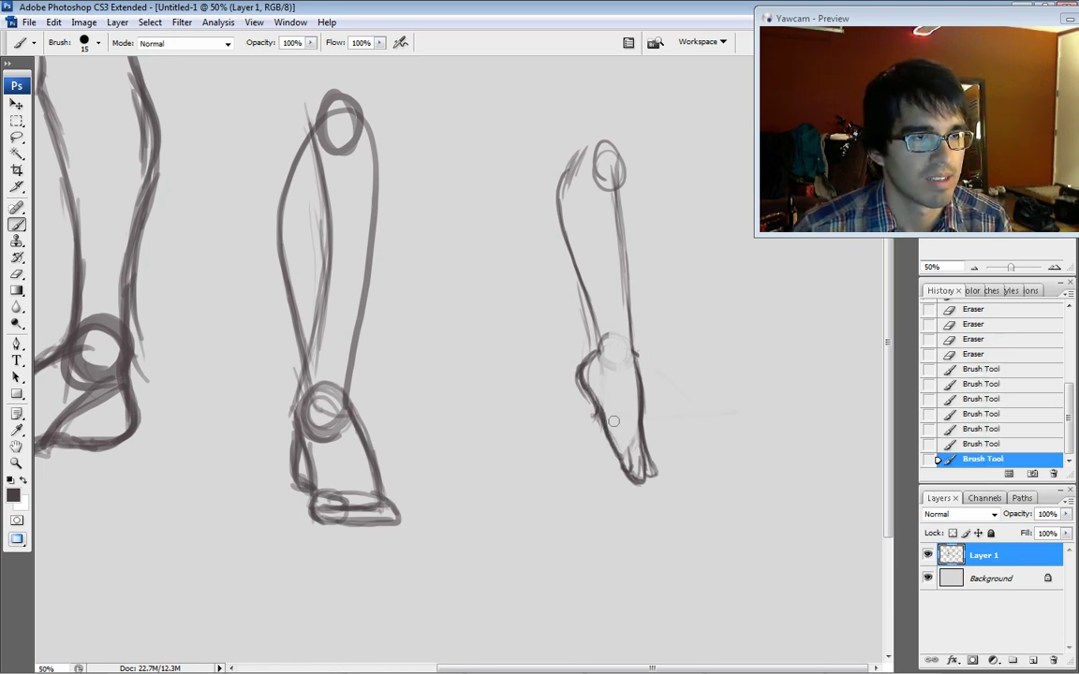
drag(599, 374, 604, 386)
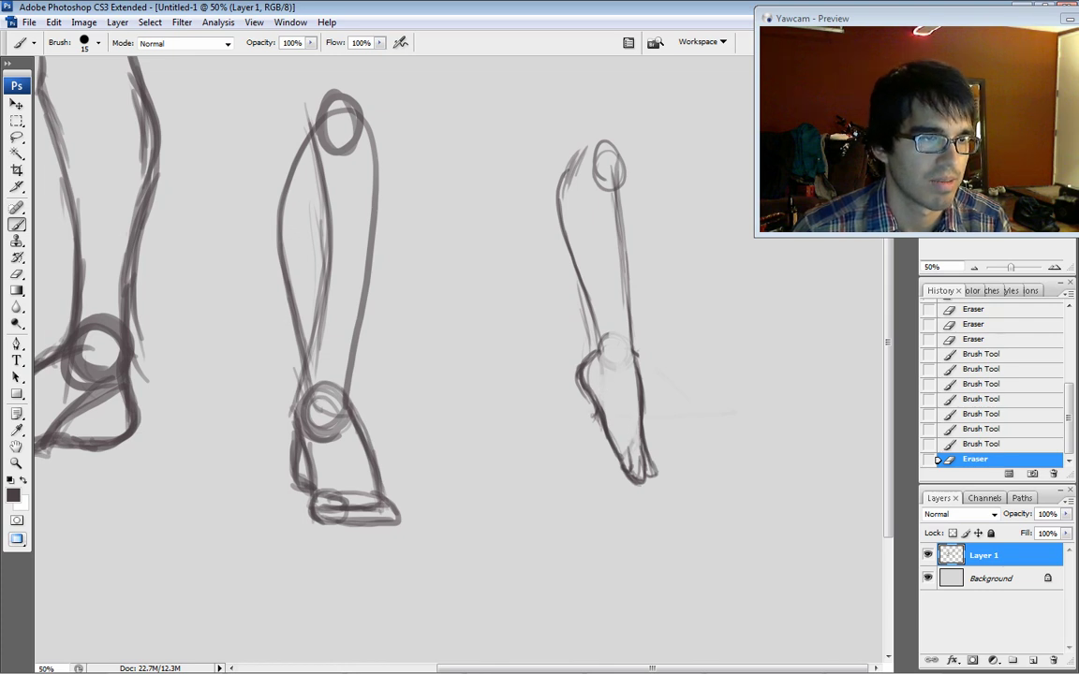
drag(646, 459, 663, 467)
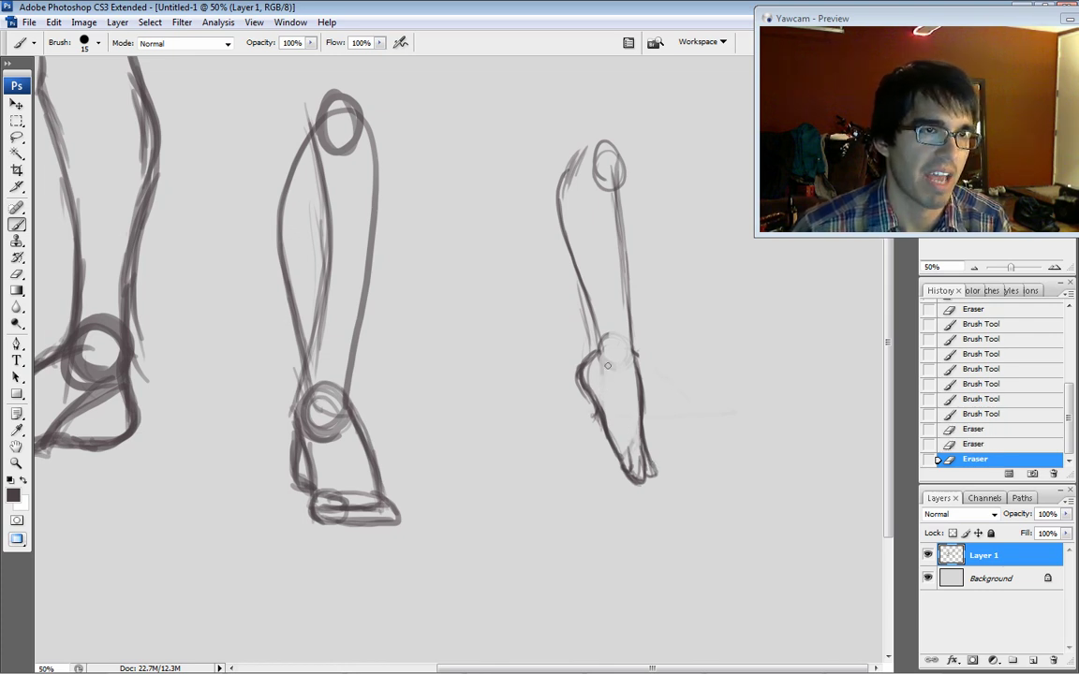
mouse_move(598, 361)
mouse_down()
mouse_move(607, 374)
mouse_move(637, 374)
mouse_move(638, 388)
mouse_up()
mouse_move(633, 361)
mouse_down()
mouse_move(639, 393)
mouse_move(638, 384)
mouse_up()
drag(568, 281, 573, 337)
drag(633, 337, 633, 321)
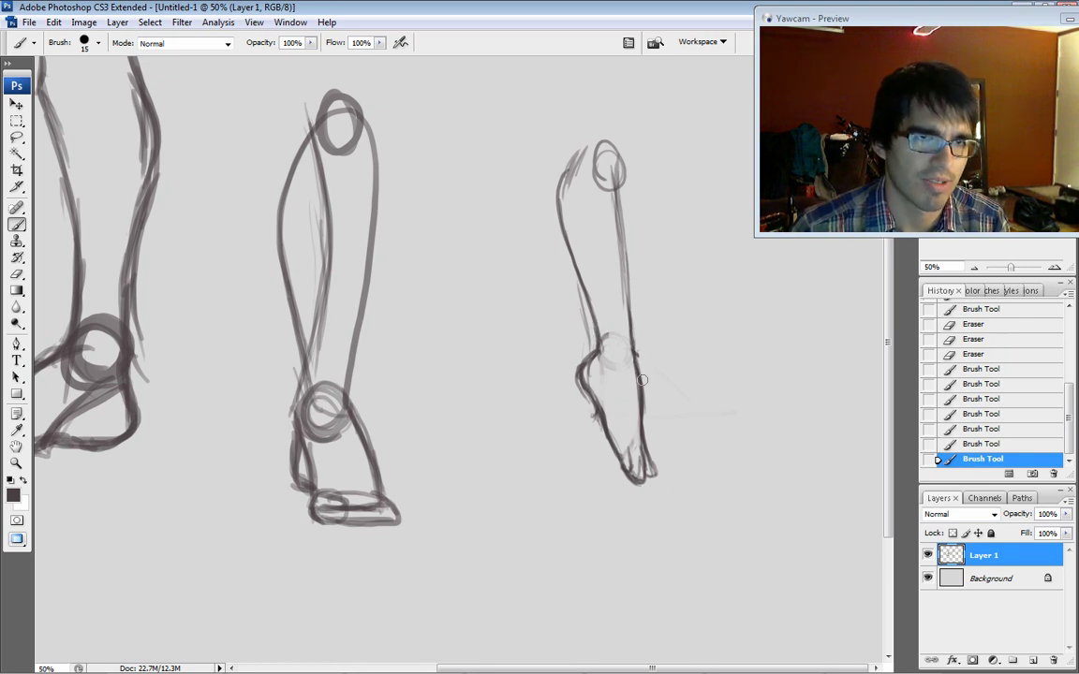
mouse_move(583, 379)
mouse_down()
mouse_move(575, 323)
mouse_move(584, 384)
mouse_up()
Add light ankle strokes, then draw a large U-shaped curve around the leg.
drag(577, 343, 581, 392)
drag(568, 323, 579, 379)
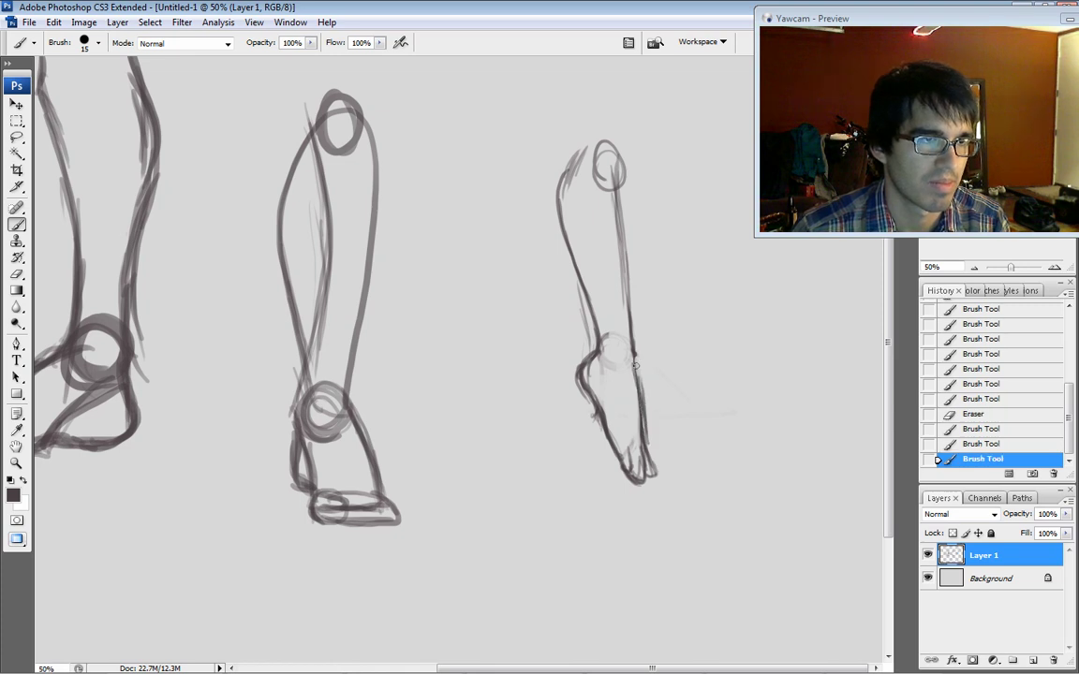
drag(633, 356, 639, 388)
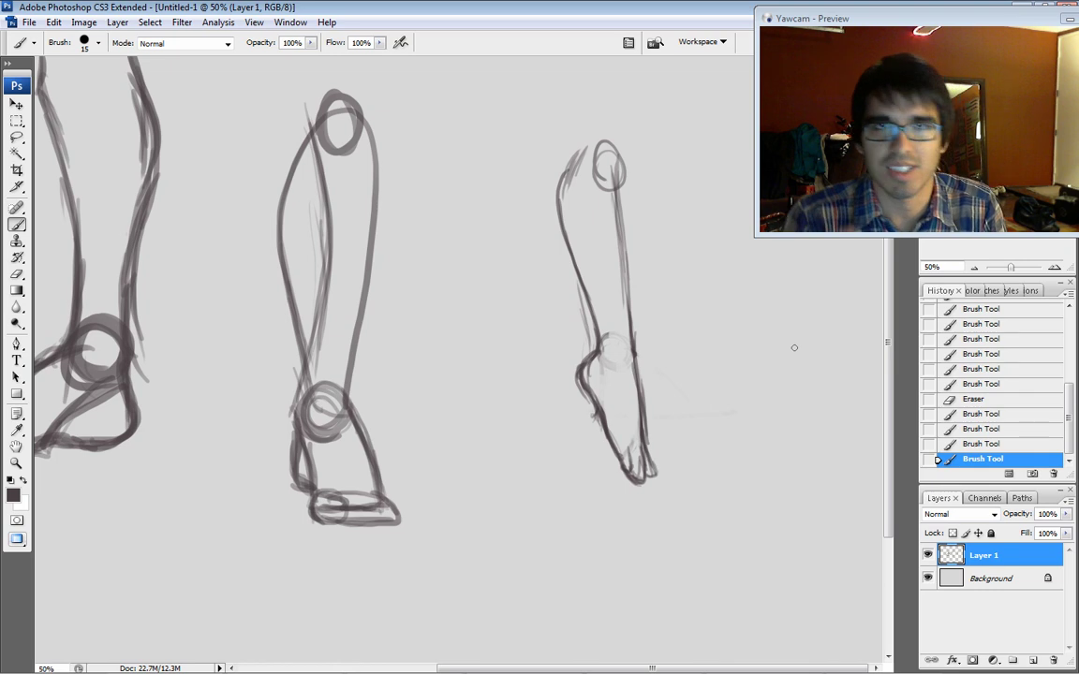
drag(743, 432, 715, 419)
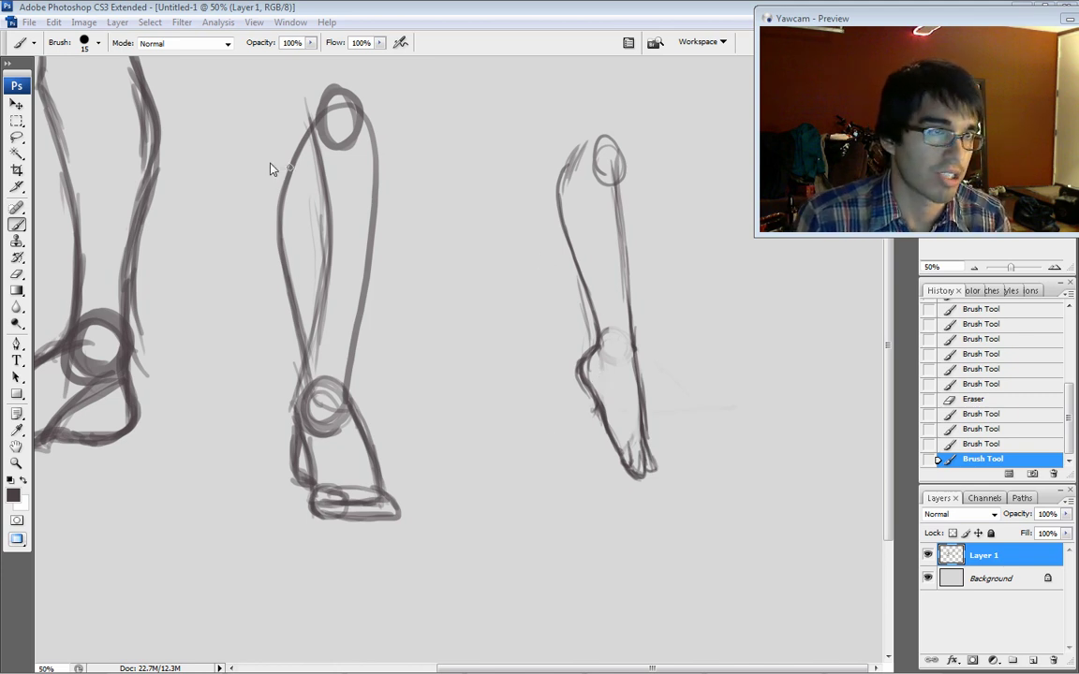
drag(512, 178, 661, 262)
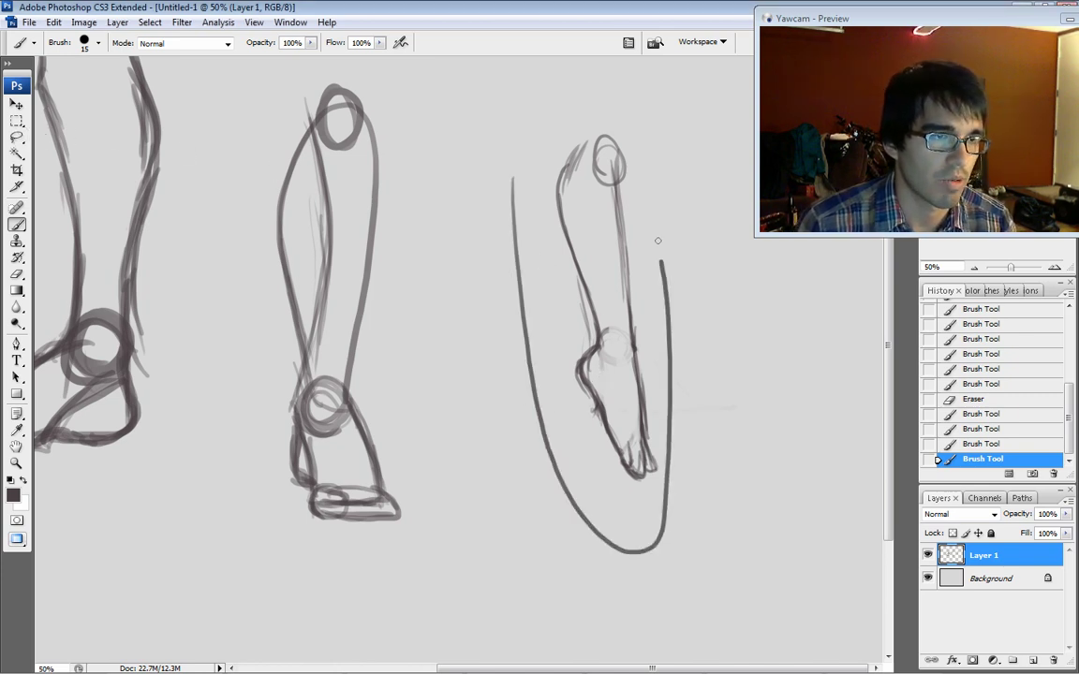
drag(632, 131, 661, 264)
Undo the U-curve and lasso-move the right leg sketch left, closer to the others.
click(974, 444)
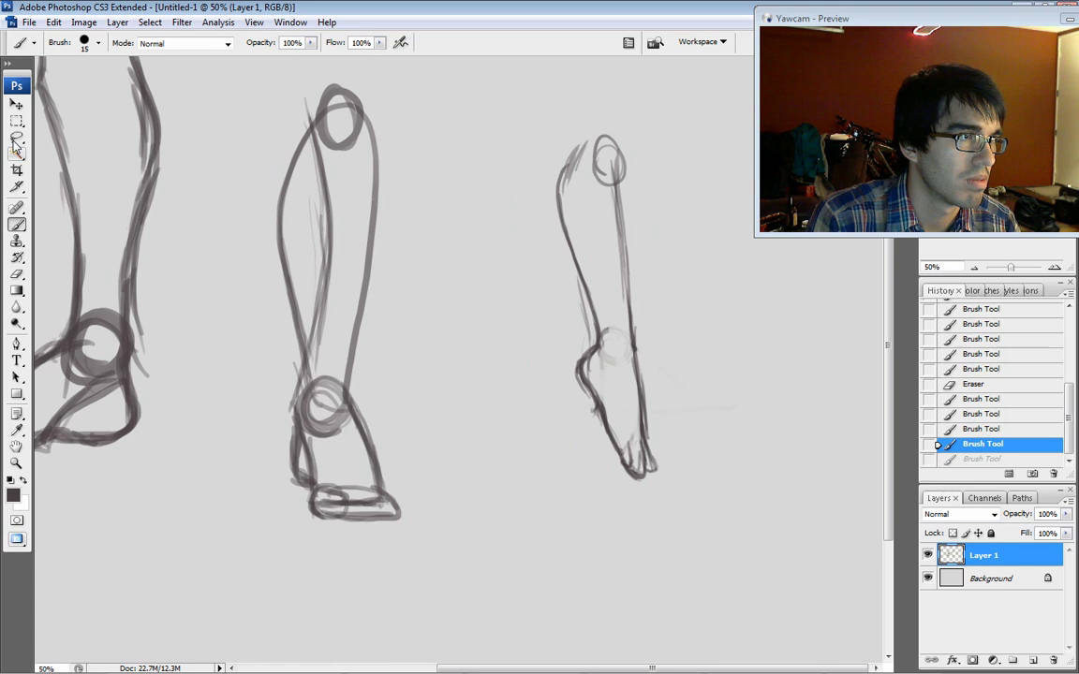
click(17, 137)
mouse_move(513, 173)
mouse_down()
mouse_move(670, 565)
mouse_move(530, 208)
mouse_up()
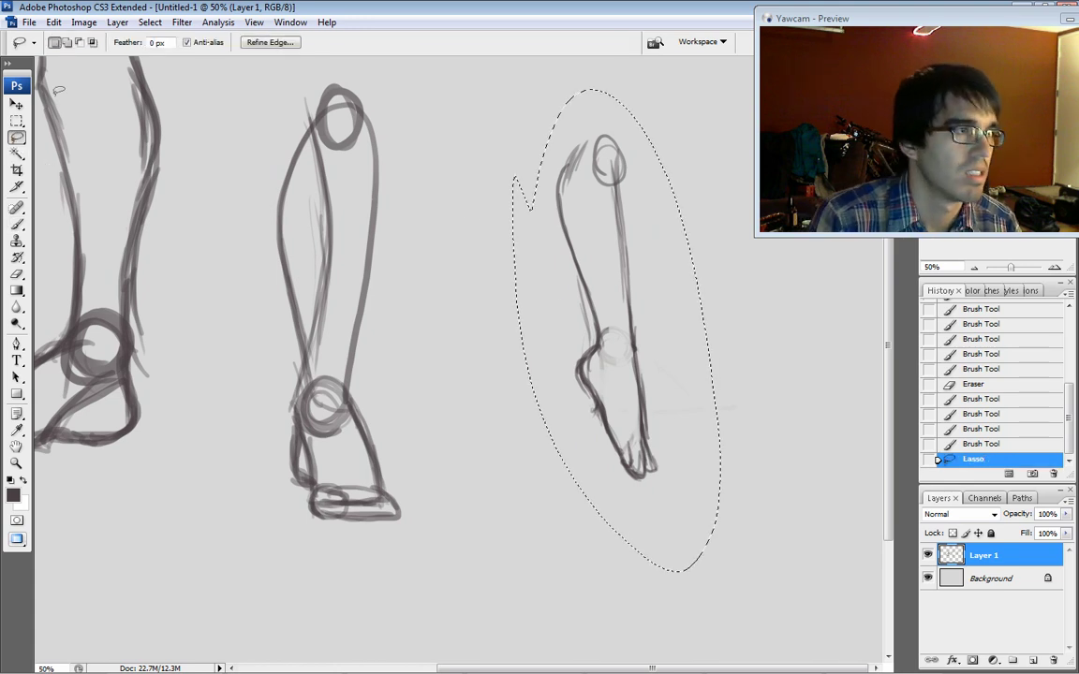
key(v)
drag(619, 271, 481, 261)
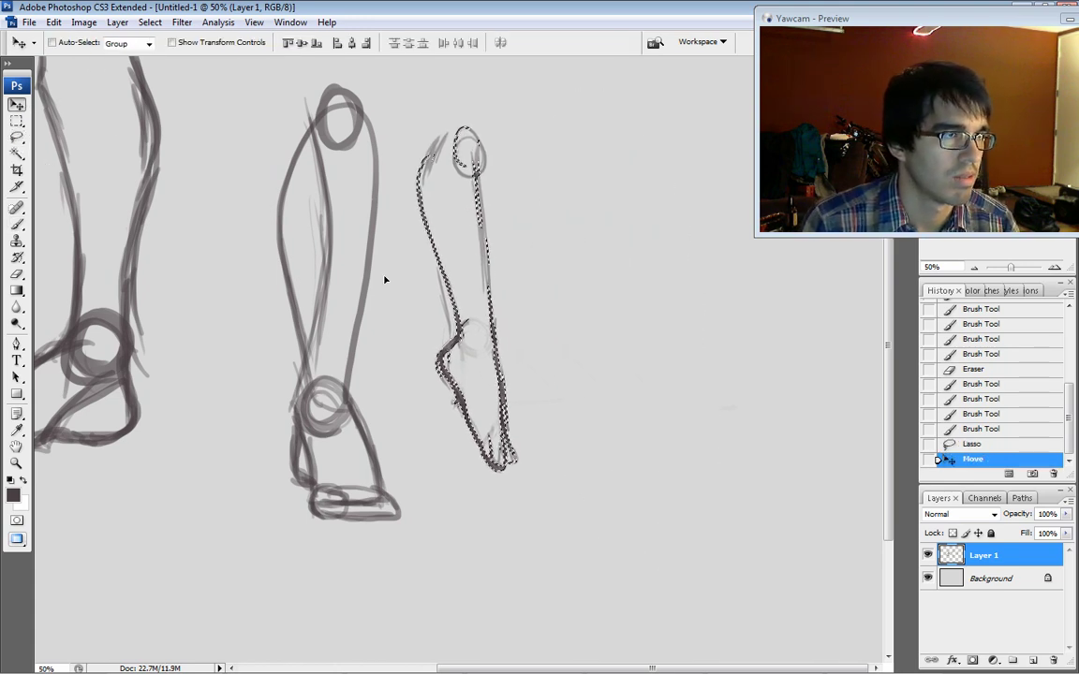
click(17, 137)
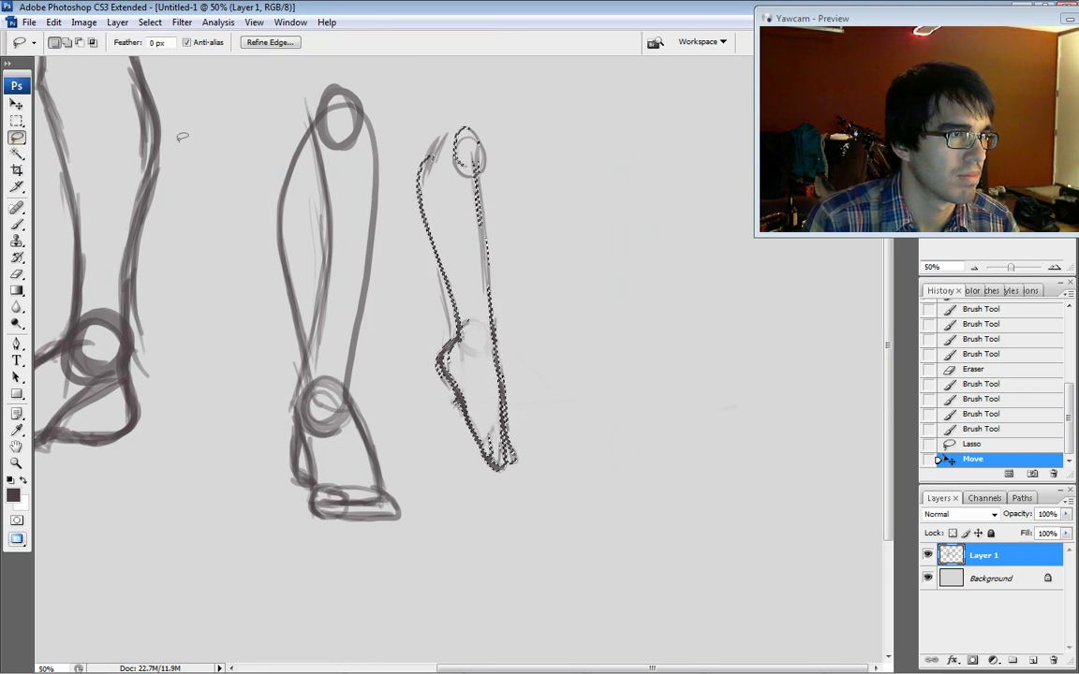
key(ctrl+d)
key(b)
With a smaller brush, start a new leg with a knee circle and contour lines.
key(bracketleft)
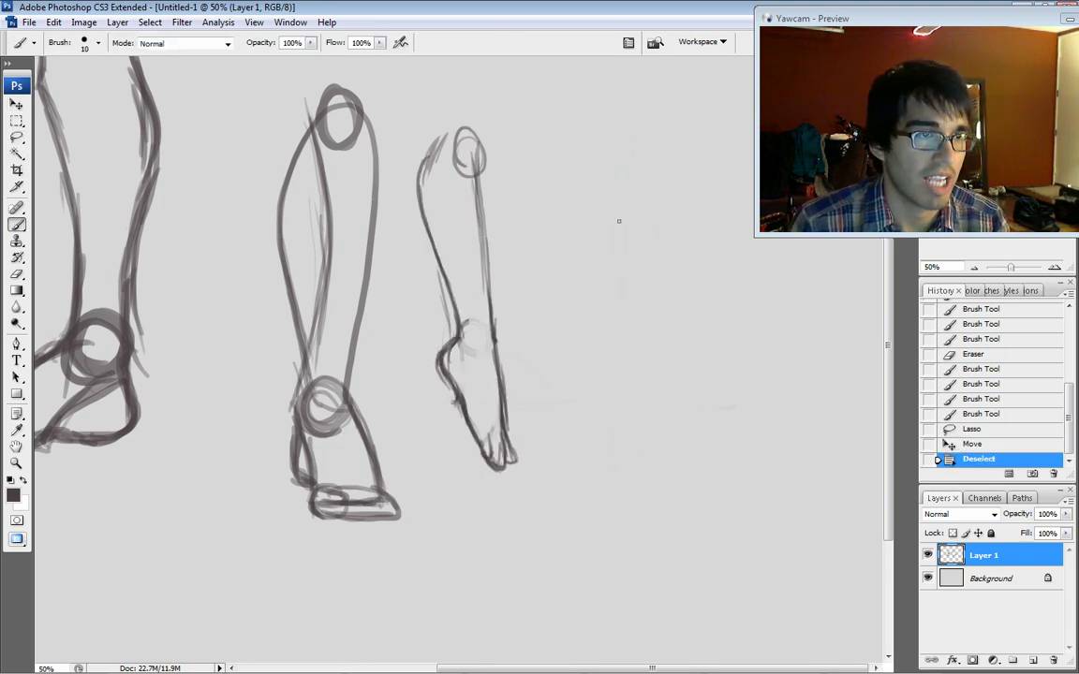
mouse_move(633, 159)
mouse_down()
mouse_move(632, 180)
mouse_move(656, 185)
mouse_move(618, 188)
mouse_move(607, 252)
mouse_up()
drag(607, 234, 630, 328)
mouse_move(614, 178)
mouse_down()
mouse_move(604, 267)
mouse_move(644, 354)
mouse_up()
mouse_move(667, 183)
mouse_down()
mouse_move(661, 341)
mouse_move(671, 348)
mouse_up()
drag(615, 229, 607, 314)
mouse_move(619, 173)
mouse_down()
mouse_move(605, 272)
mouse_move(609, 220)
mouse_up()
Rework the new leg's right contour, removing the stray dark line.
key(bracketright)
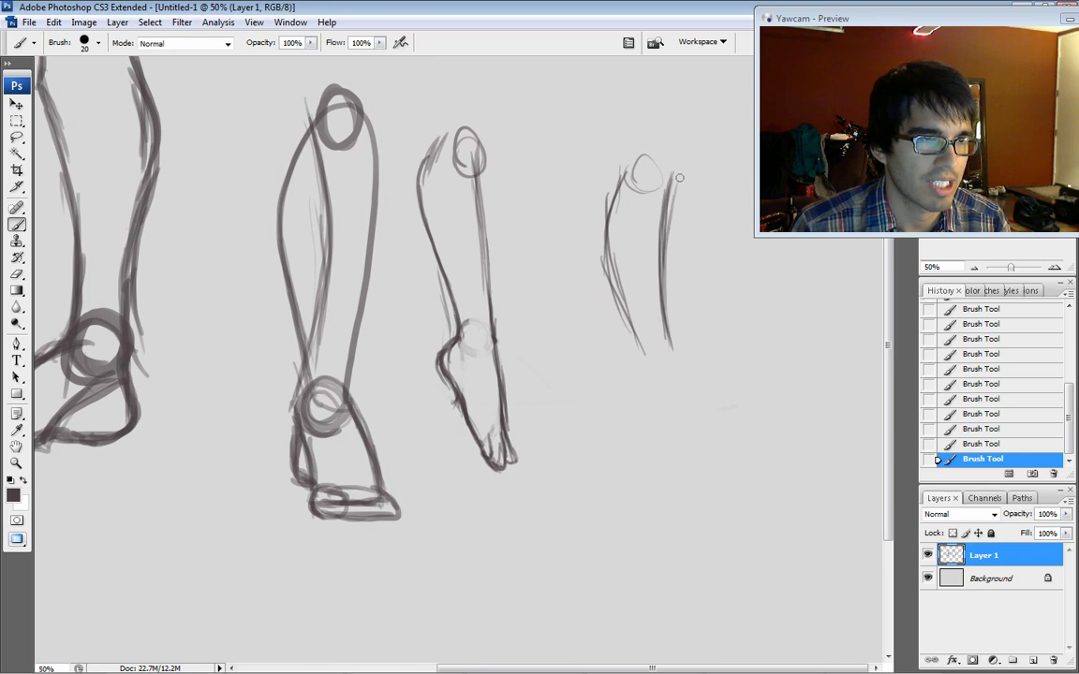
drag(660, 314, 664, 225)
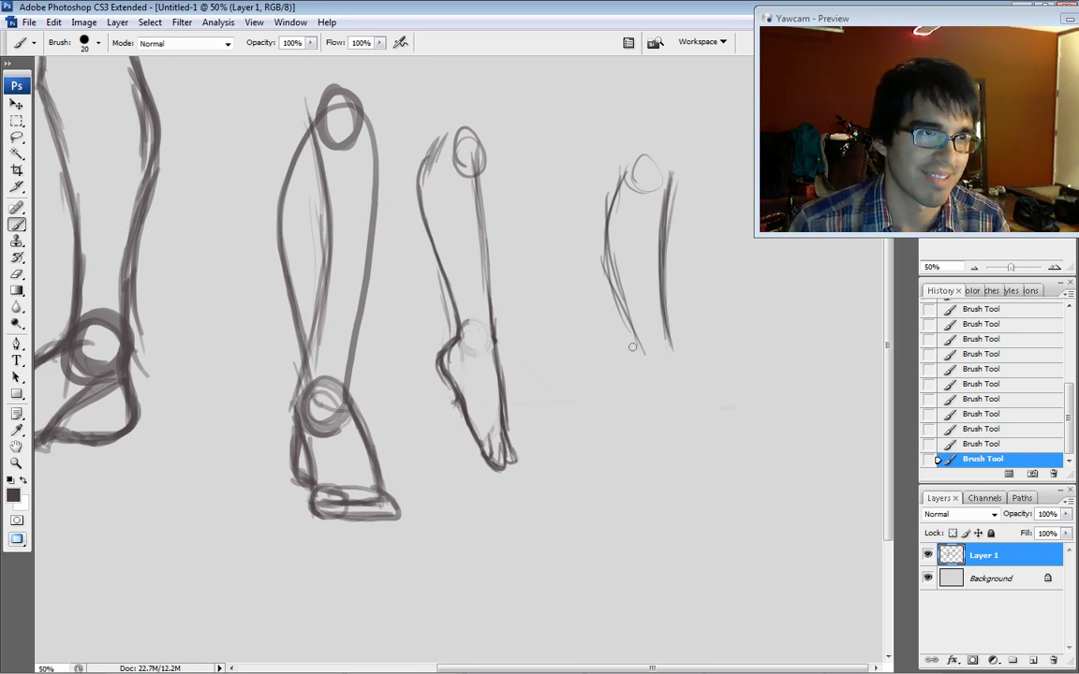
drag(654, 365, 669, 174)
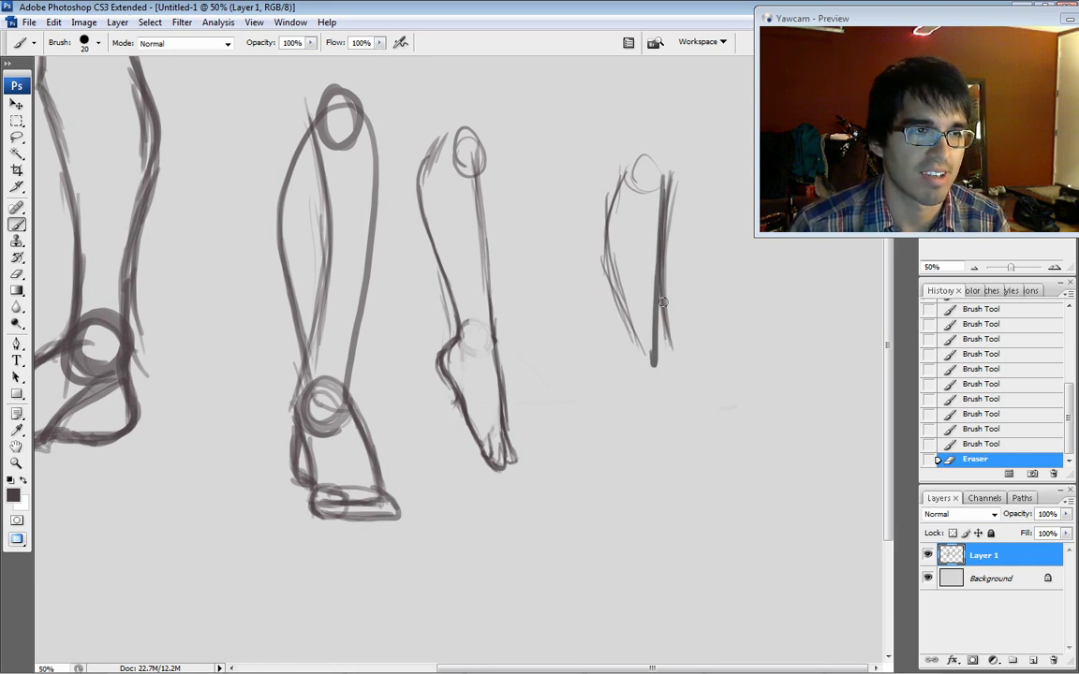
drag(662, 302, 672, 302)
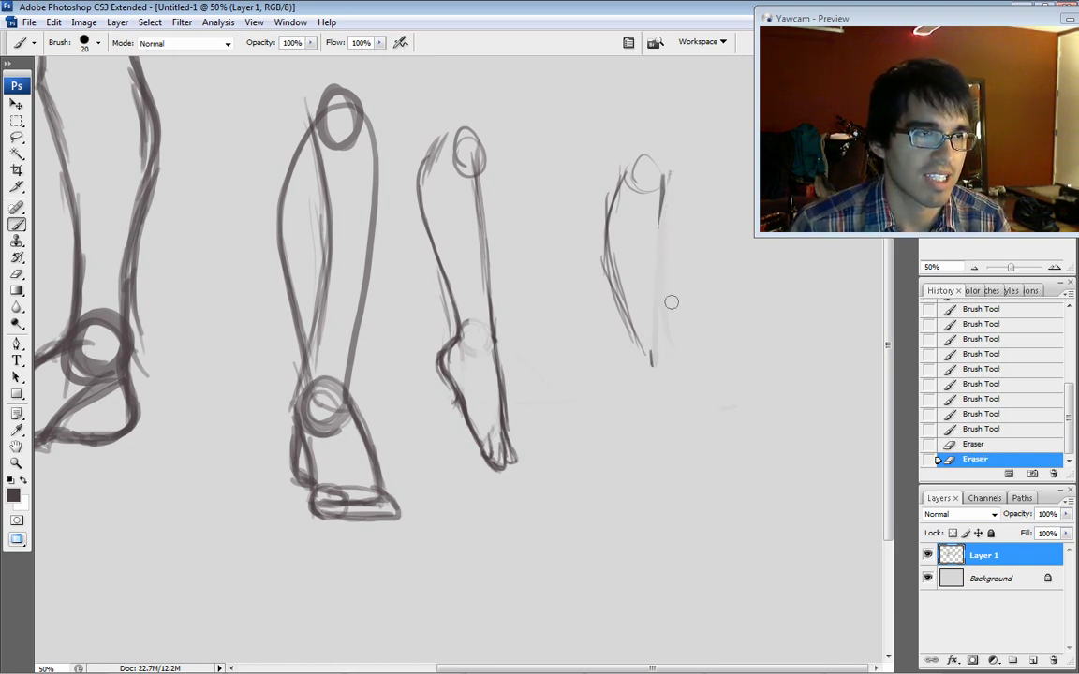
Sketch faint contour strokes along the moved leg's left side.
drag(441, 261, 440, 296)
drag(437, 211, 438, 277)
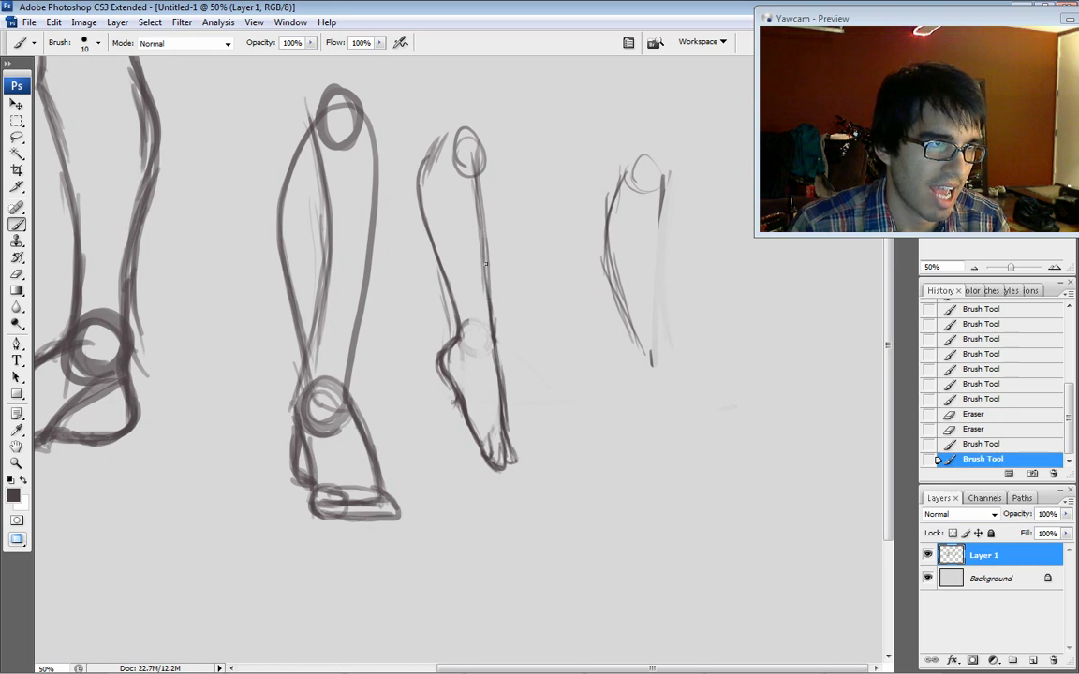
drag(438, 168, 431, 266)
mouse_move(437, 144)
mouse_down()
mouse_move(429, 264)
mouse_move(428, 193)
mouse_up()
drag(436, 154, 440, 254)
With a larger brush, darken the new leg's right edge and sketch its bottom end.
key(bracketright)
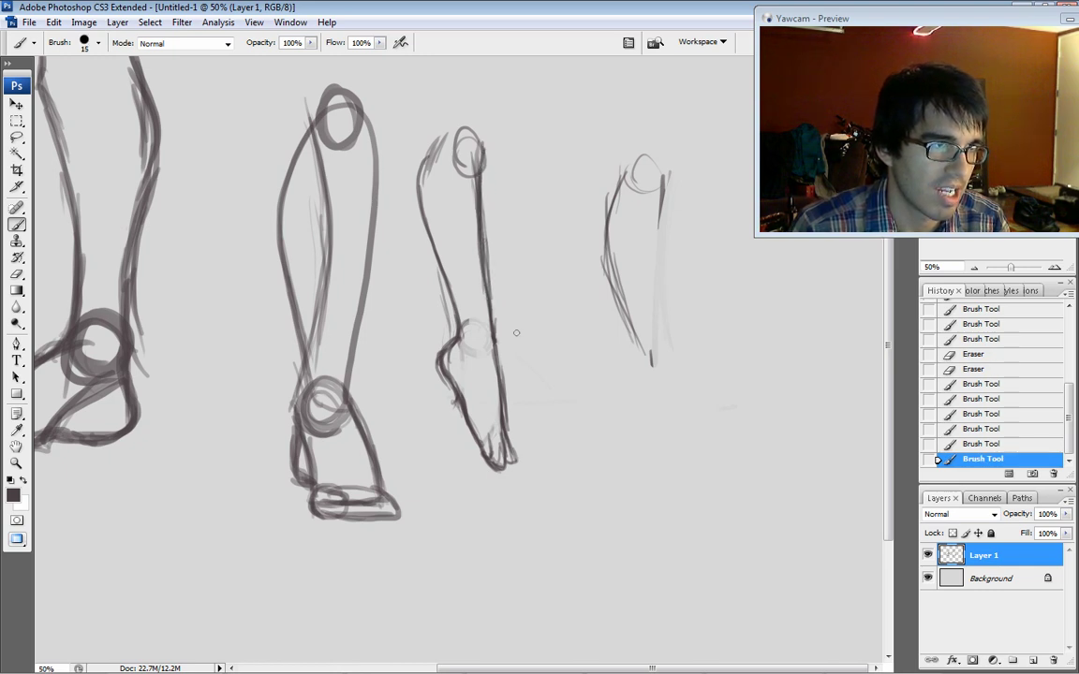
drag(667, 186, 663, 332)
mouse_move(665, 211)
mouse_down()
mouse_move(662, 328)
mouse_move(661, 269)
mouse_up()
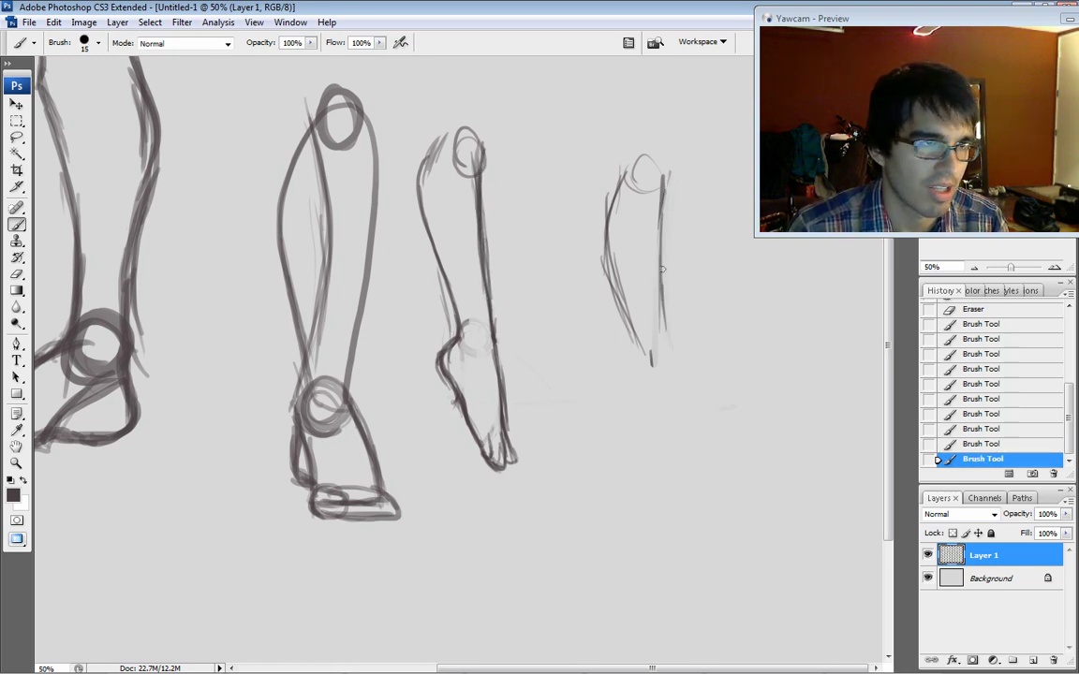
drag(665, 178, 666, 345)
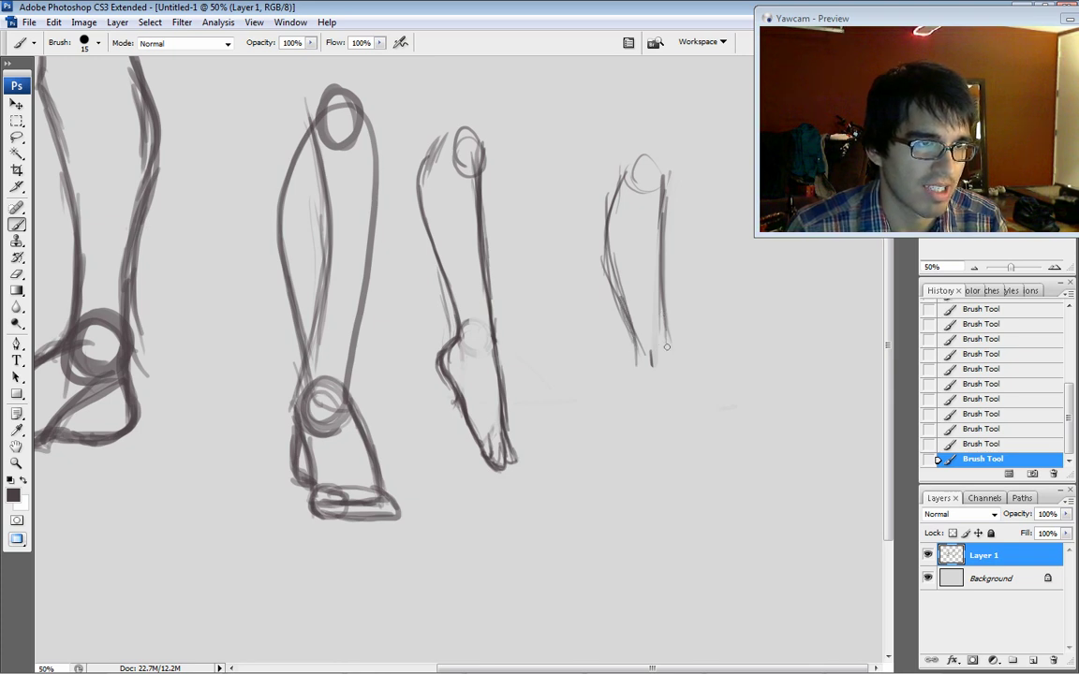
drag(638, 354, 671, 378)
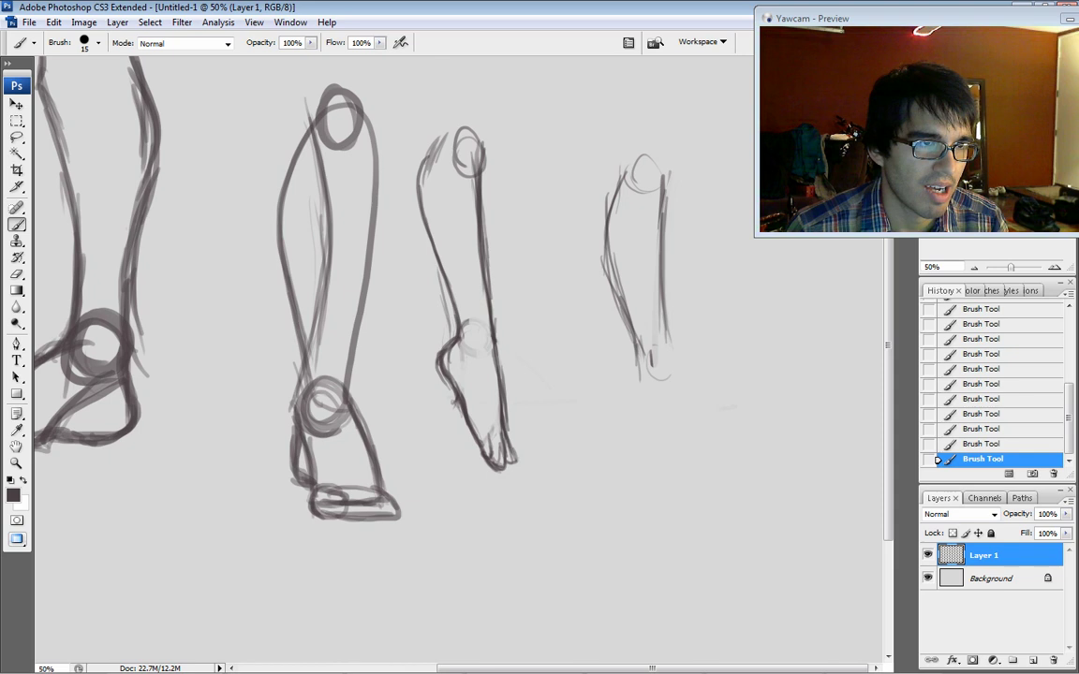
Draw the ankle circle, a ground line, and the foot's top, sole and toe.
drag(652, 354, 646, 373)
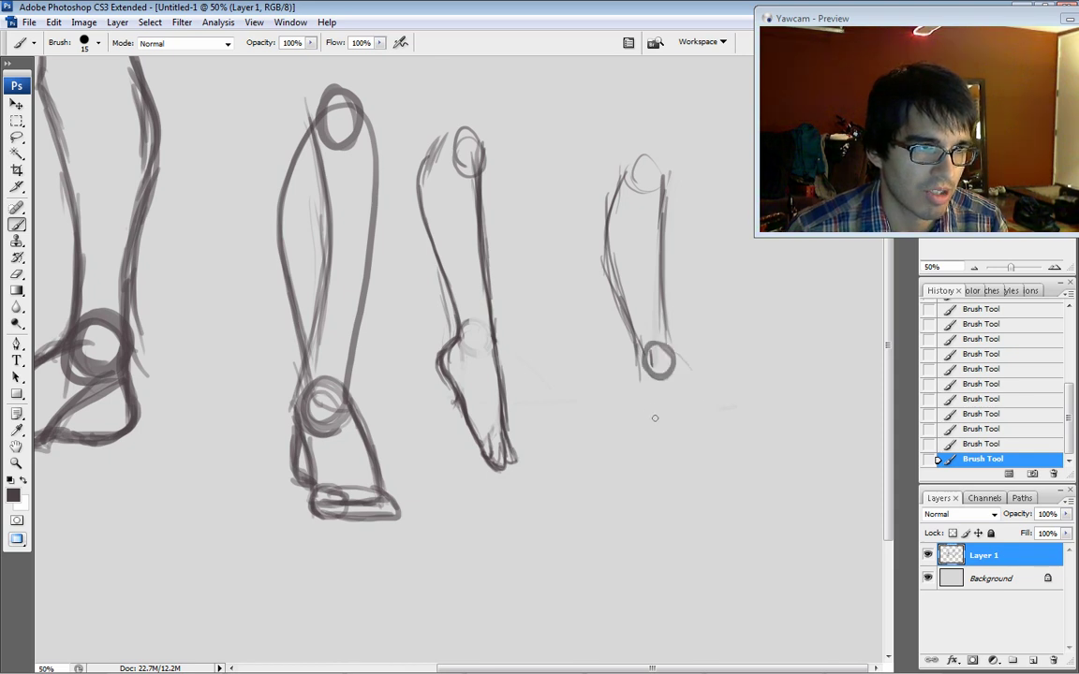
drag(663, 416, 749, 421)
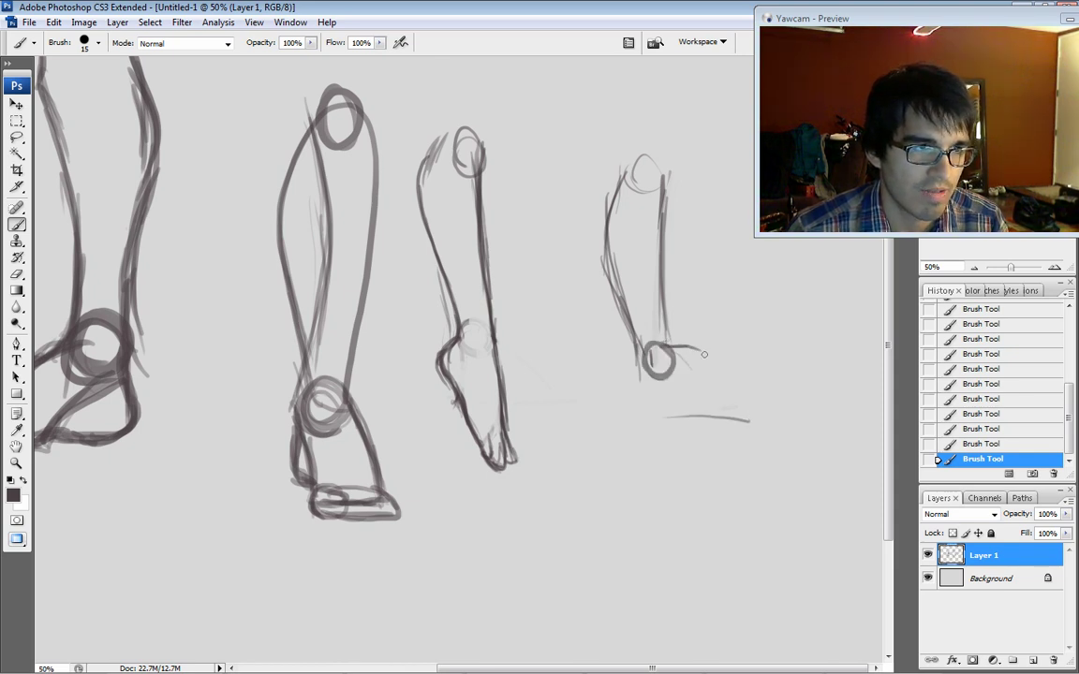
drag(671, 347, 713, 353)
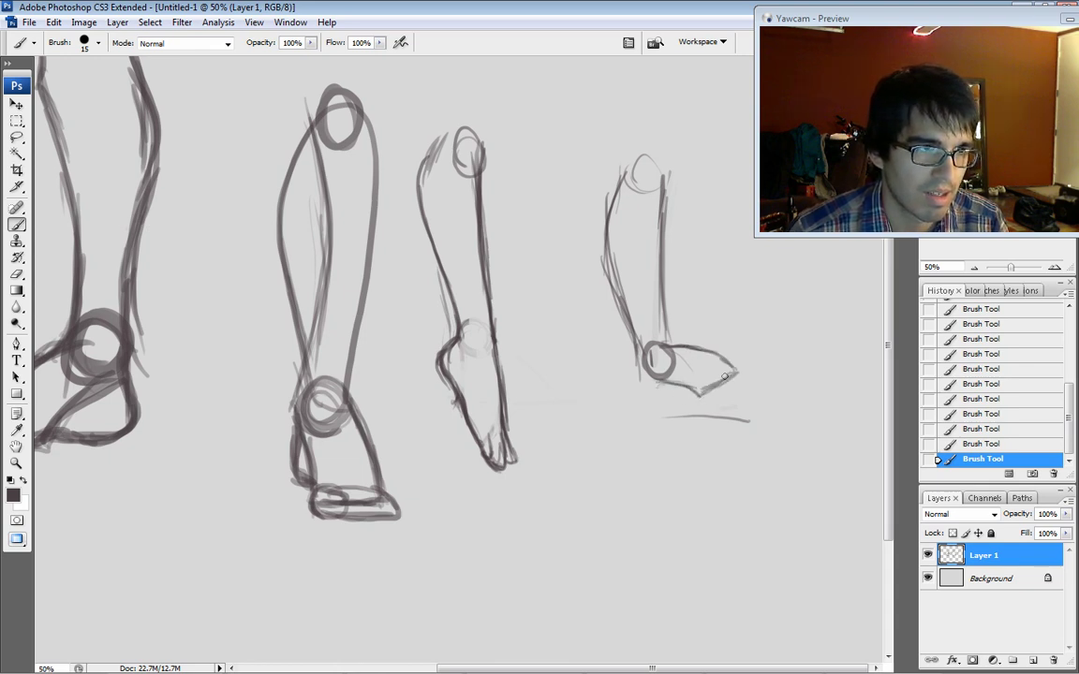
mouse_move(676, 391)
mouse_down()
mouse_move(759, 360)
mouse_move(709, 378)
mouse_up()
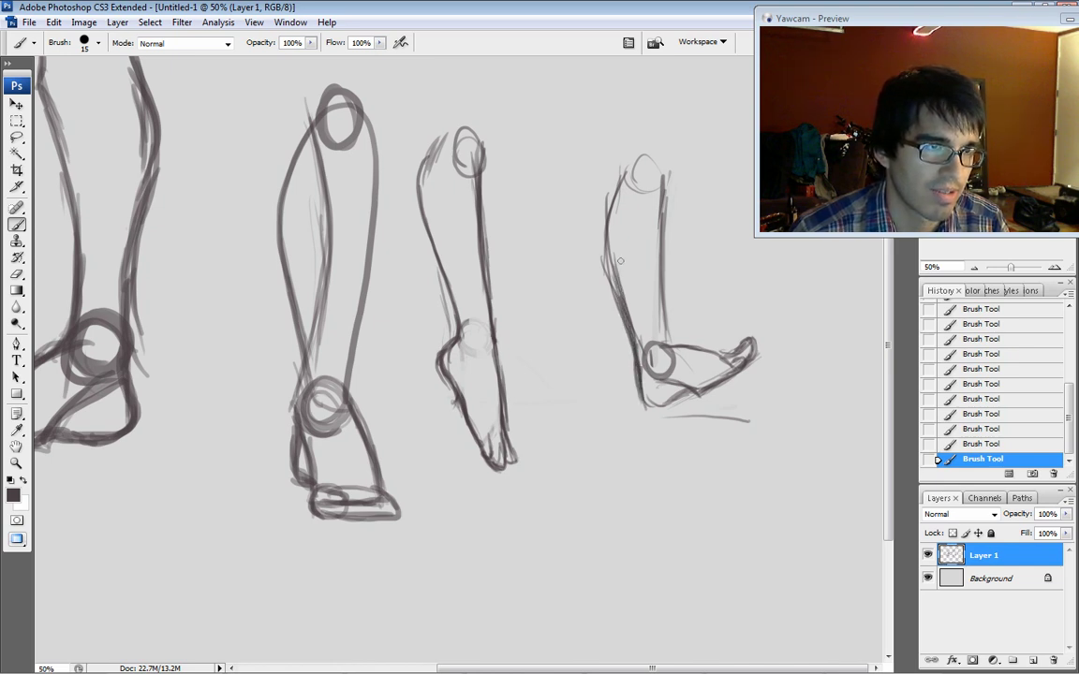
Add a long guide line left of the leg and redraw the foot outline darker.
mouse_move(588, 229)
mouse_down()
mouse_move(635, 453)
mouse_move(640, 436)
mouse_up()
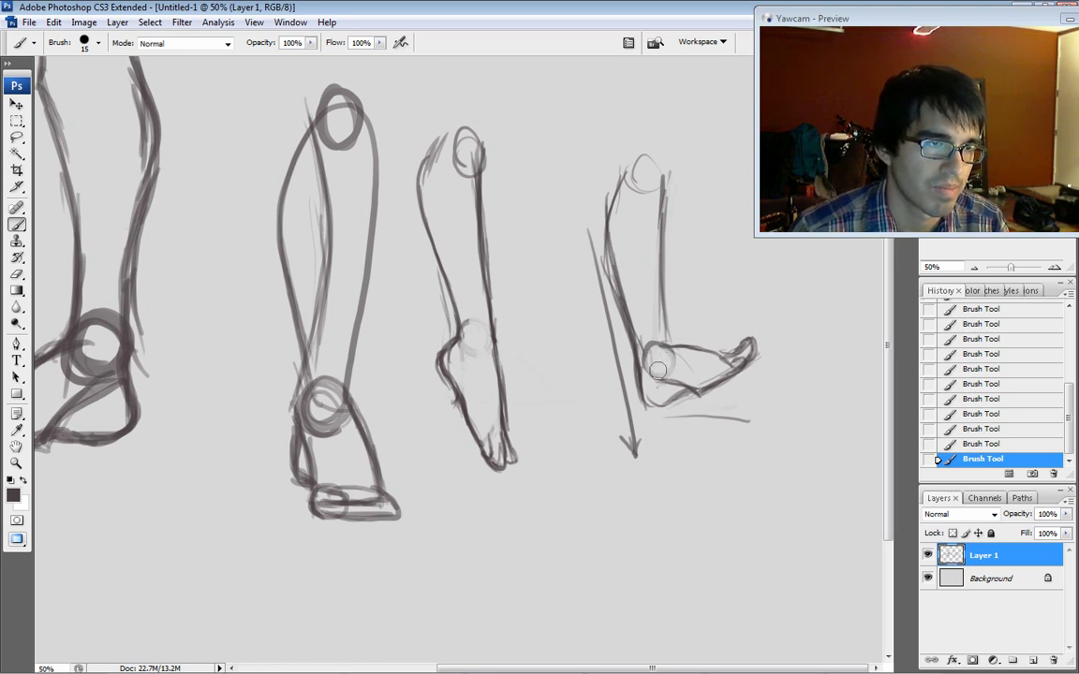
drag(623, 349, 590, 334)
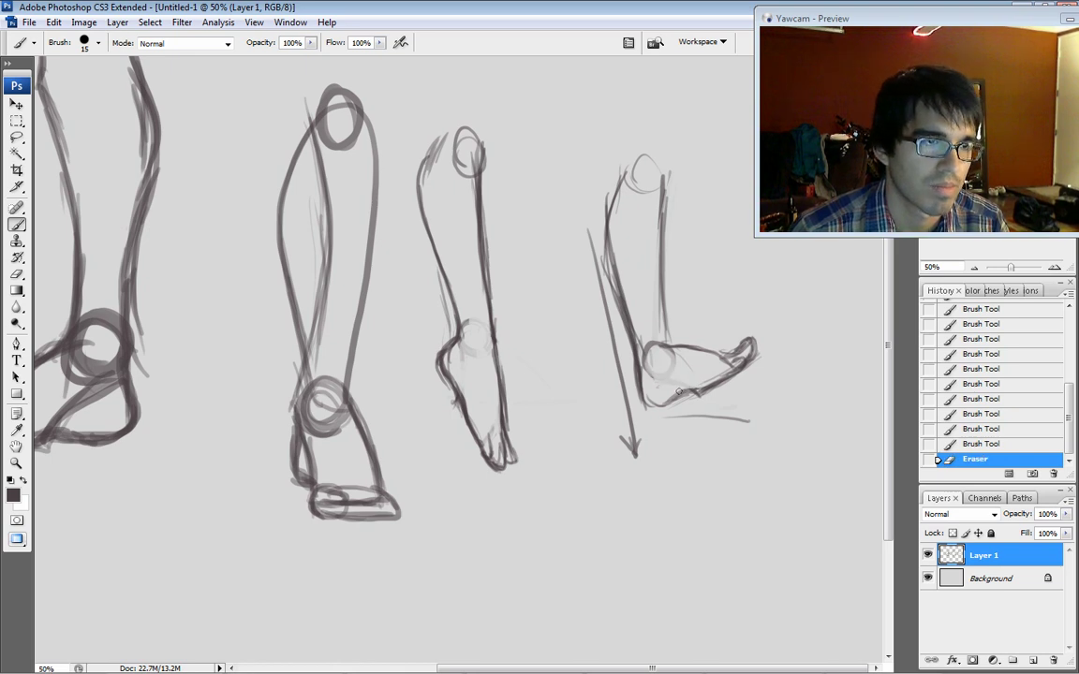
drag(679, 392, 744, 367)
drag(648, 347, 726, 354)
drag(628, 358, 660, 337)
drag(646, 402, 745, 370)
mouse_move(660, 345)
mouse_down()
mouse_move(749, 342)
mouse_move(727, 354)
mouse_move(609, 314)
mouse_move(671, 344)
mouse_up()
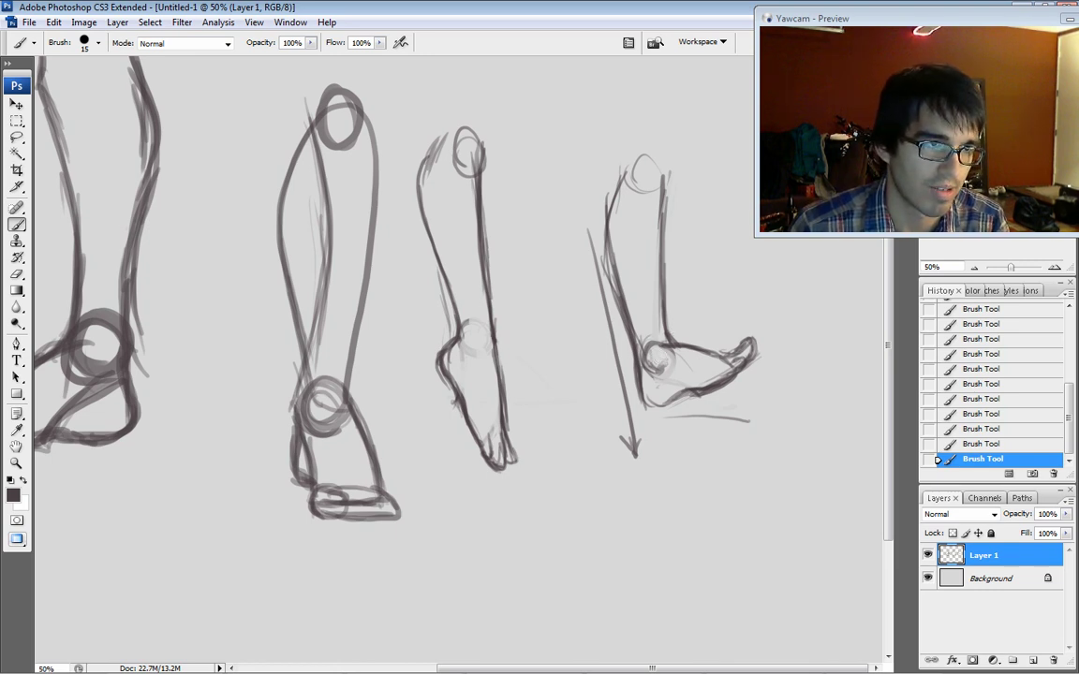
Erase the guide and shin construction lines, then darken the heel and ankle.
mouse_move(662, 352)
mouse_down()
mouse_move(652, 360)
mouse_move(643, 343)
mouse_move(650, 370)
mouse_up()
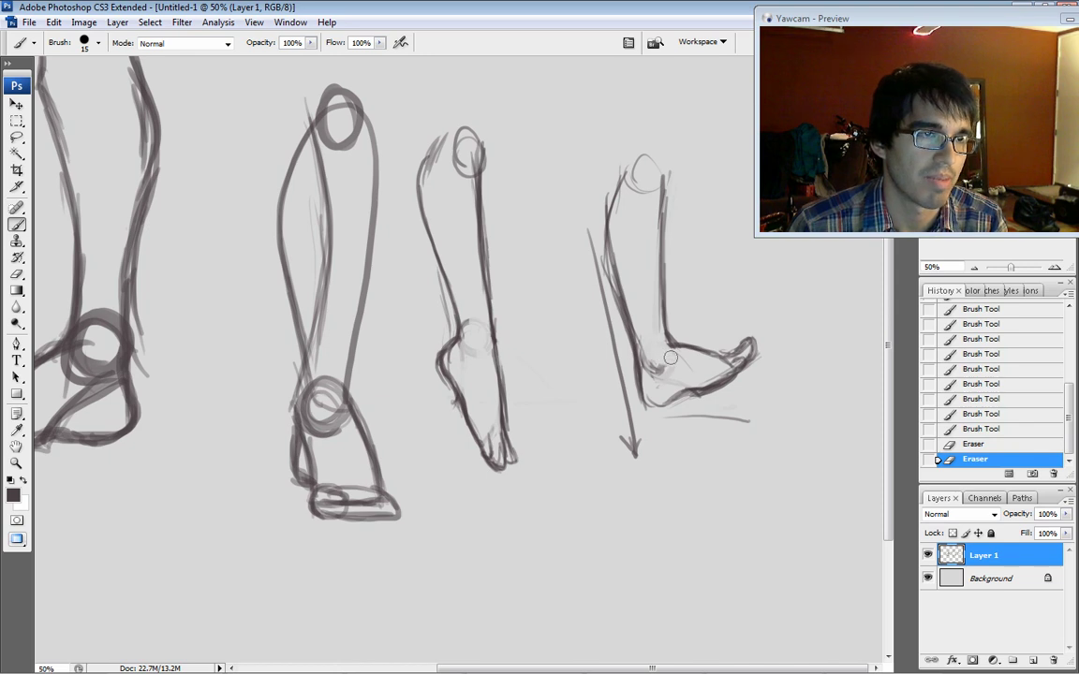
mouse_move(625, 280)
mouse_down()
mouse_move(620, 334)
mouse_move(604, 267)
mouse_move(627, 435)
mouse_up()
drag(621, 385, 641, 444)
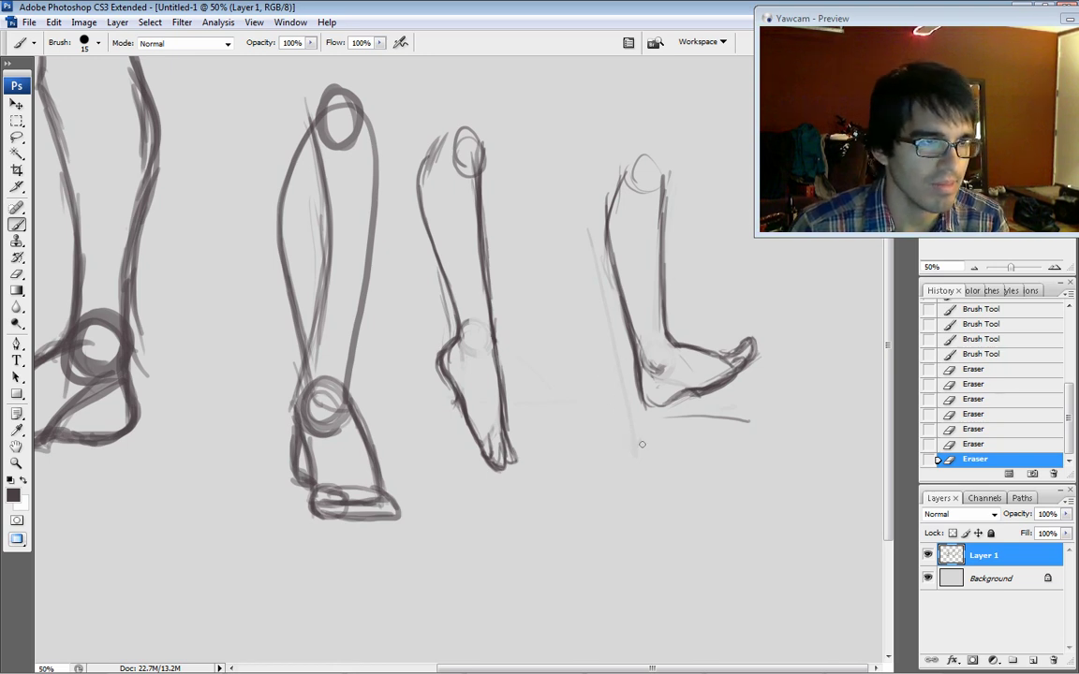
mouse_move(647, 399)
mouse_down()
mouse_move(663, 339)
mouse_move(712, 379)
mouse_up()
drag(667, 339, 679, 345)
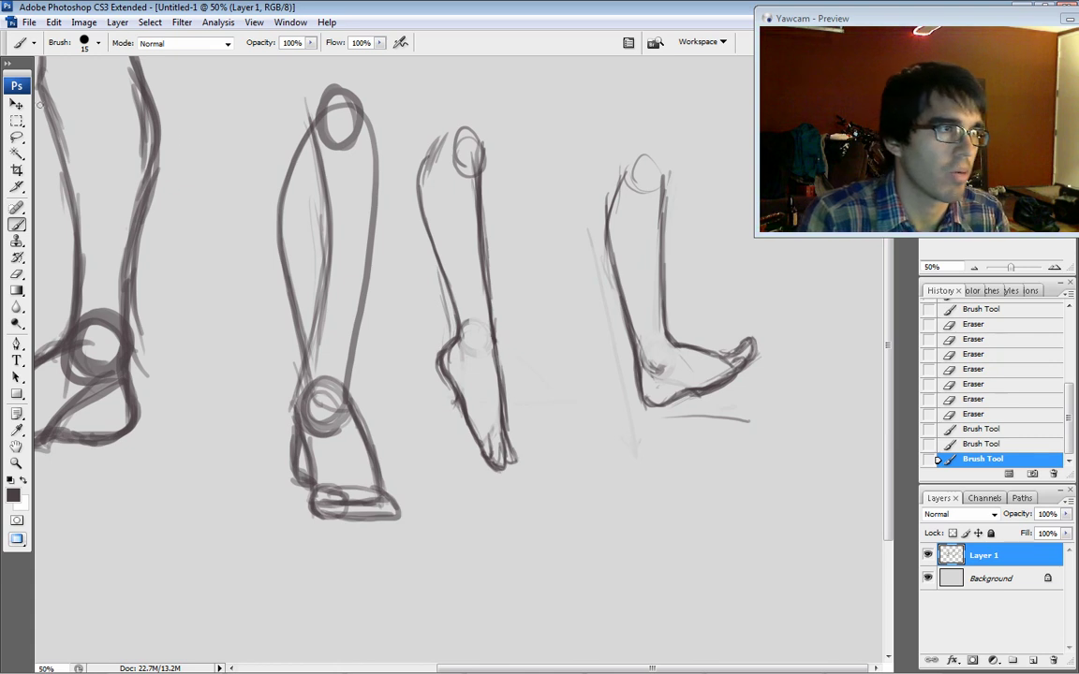
Enlarge the rightmost leg sketch to about 120% and shift it up and left.
key(l)
mouse_move(578, 263)
mouse_down()
mouse_move(778, 449)
mouse_move(553, 321)
mouse_up()
key(ctrl+t)
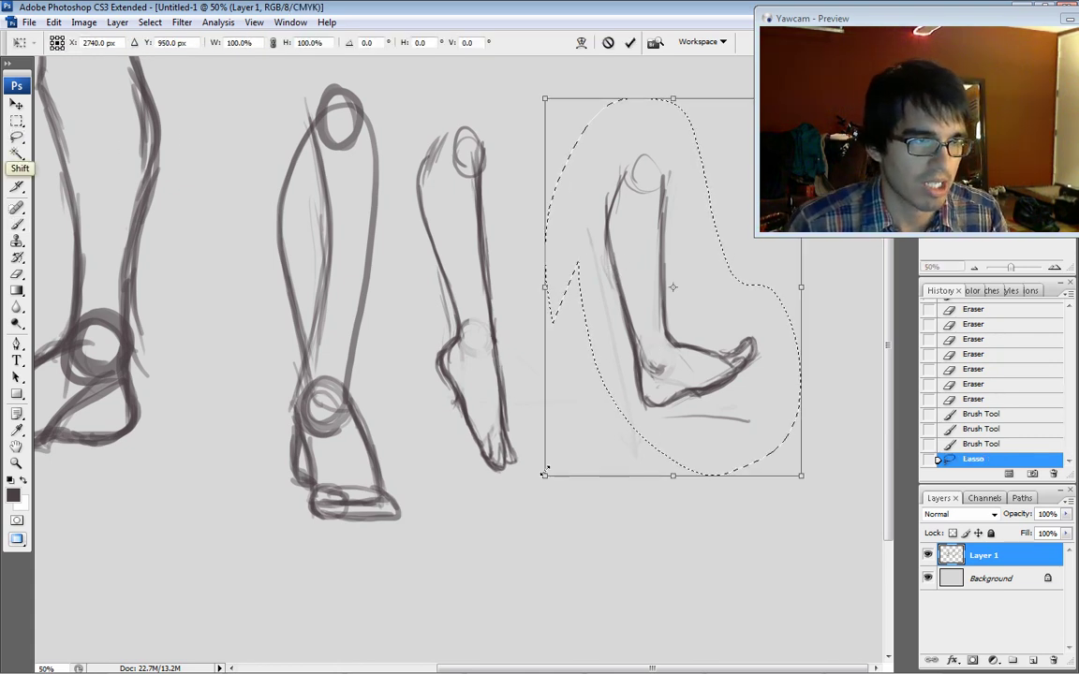
drag(544, 476, 492, 553)
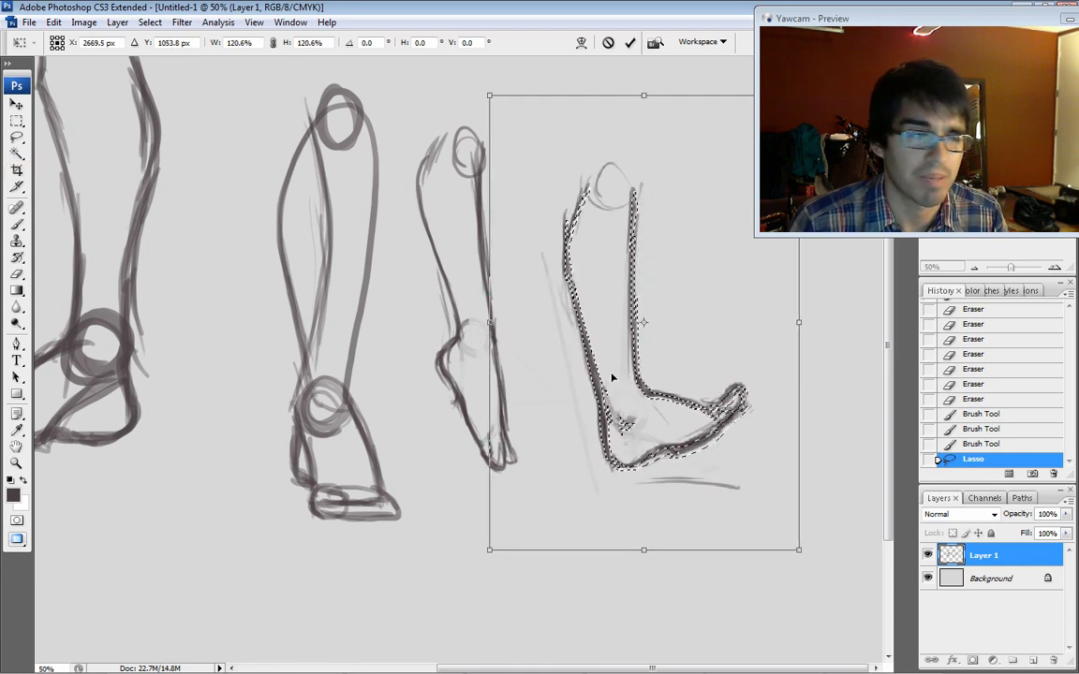
drag(618, 382, 575, 326)
key(Return)
key(ctrl+d)
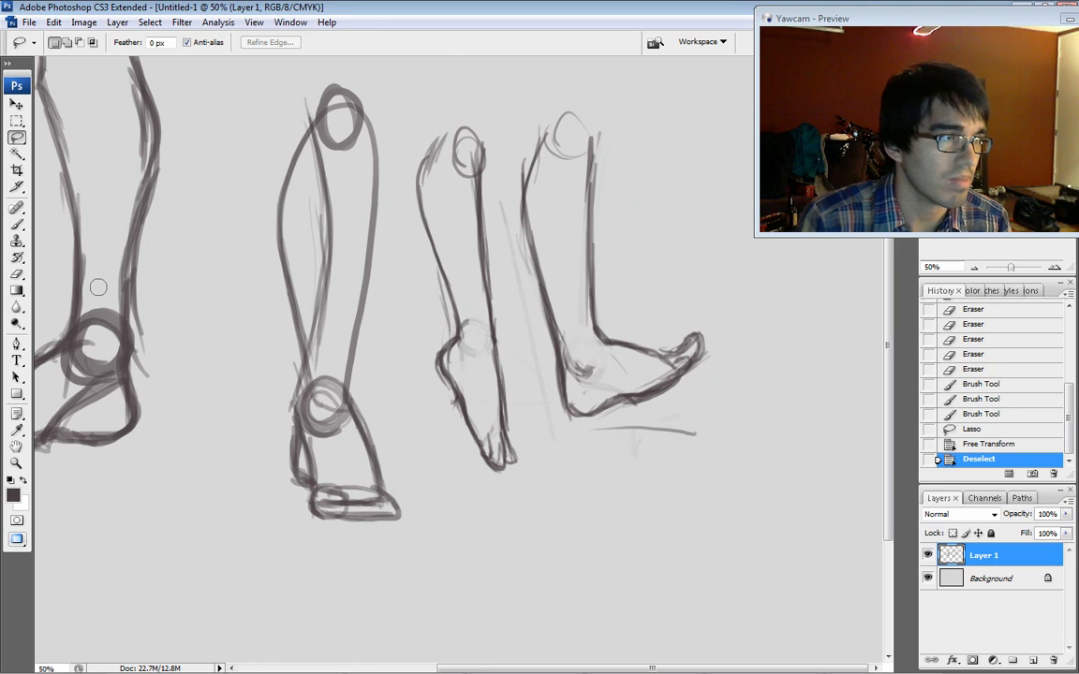
Erase stray heel and toe strokes, then retrace the ankle, instep and upper leg edge.
click(18, 225)
mouse_move(548, 380)
mouse_down()
mouse_move(585, 361)
mouse_move(567, 365)
mouse_up()
drag(614, 323, 597, 341)
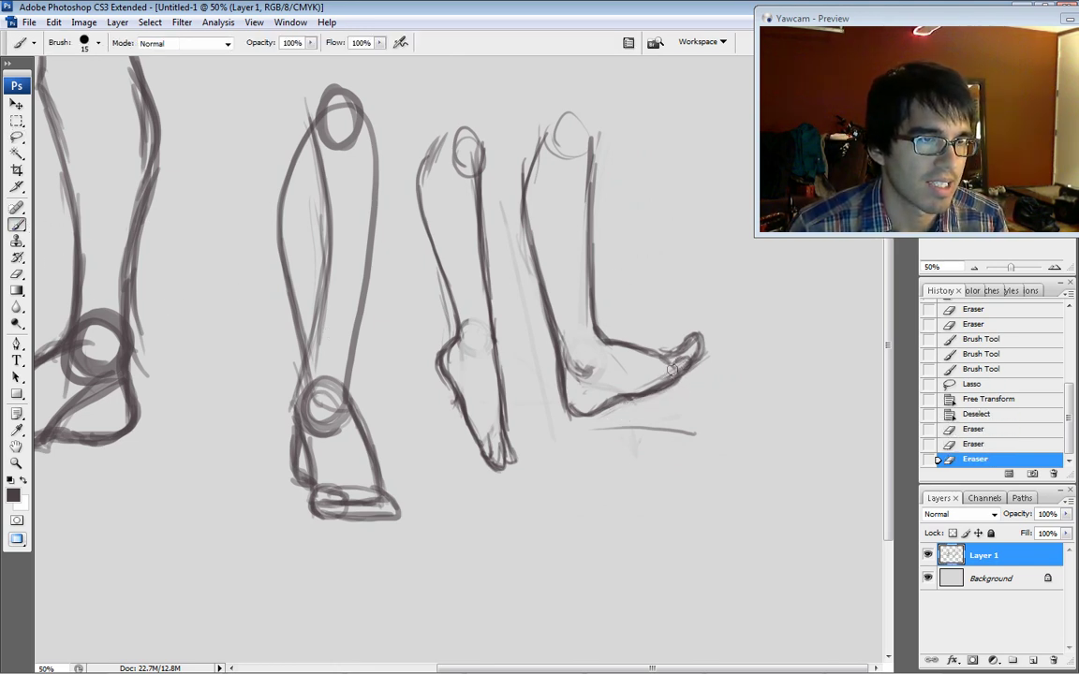
drag(670, 370, 691, 354)
mouse_move(609, 326)
mouse_down()
mouse_move(593, 313)
mouse_move(610, 330)
mouse_move(588, 321)
mouse_move(595, 328)
mouse_up()
mouse_move(618, 332)
mouse_down()
mouse_move(599, 337)
mouse_move(618, 342)
mouse_up()
mouse_move(656, 354)
mouse_down()
mouse_move(632, 348)
mouse_move(622, 326)
mouse_move(618, 342)
mouse_move(599, 330)
mouse_move(646, 348)
mouse_up()
mouse_move(583, 309)
mouse_down()
mouse_move(594, 327)
mouse_move(656, 351)
mouse_up()
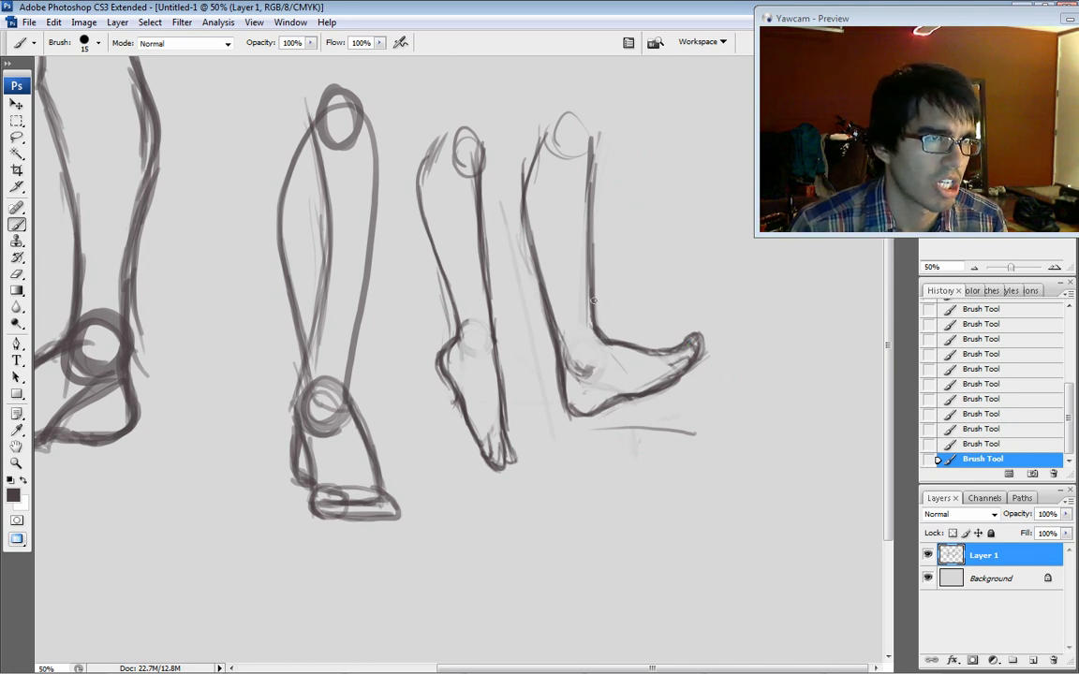
drag(533, 155, 541, 119)
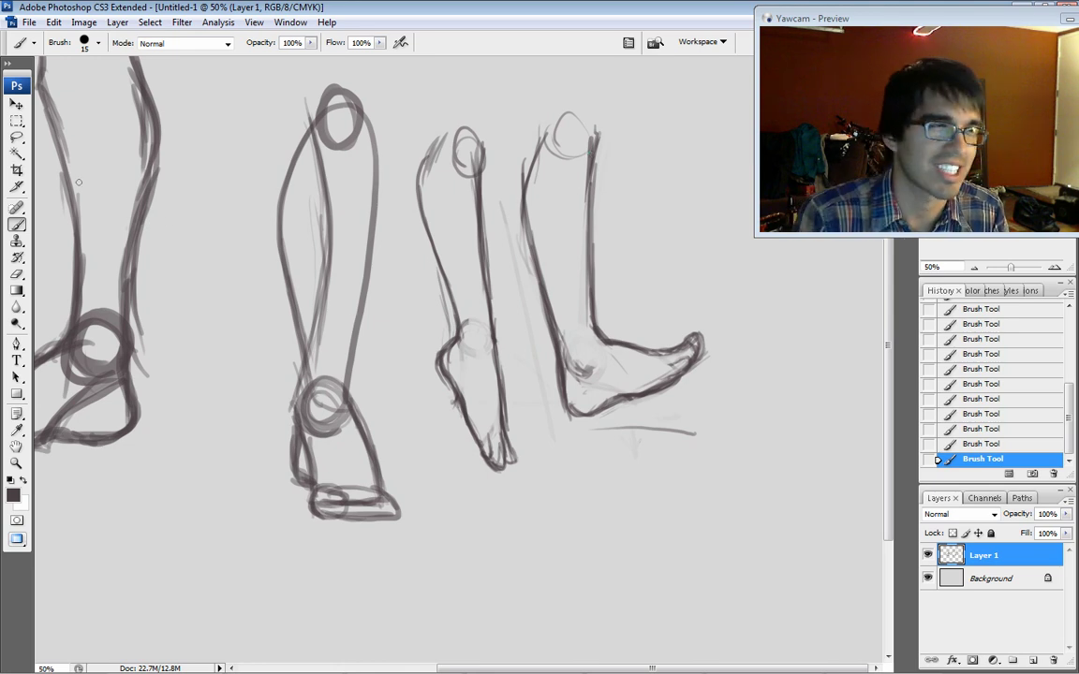
Move the two rightmost leg sketches together down and left, then deselect.
click(17, 137)
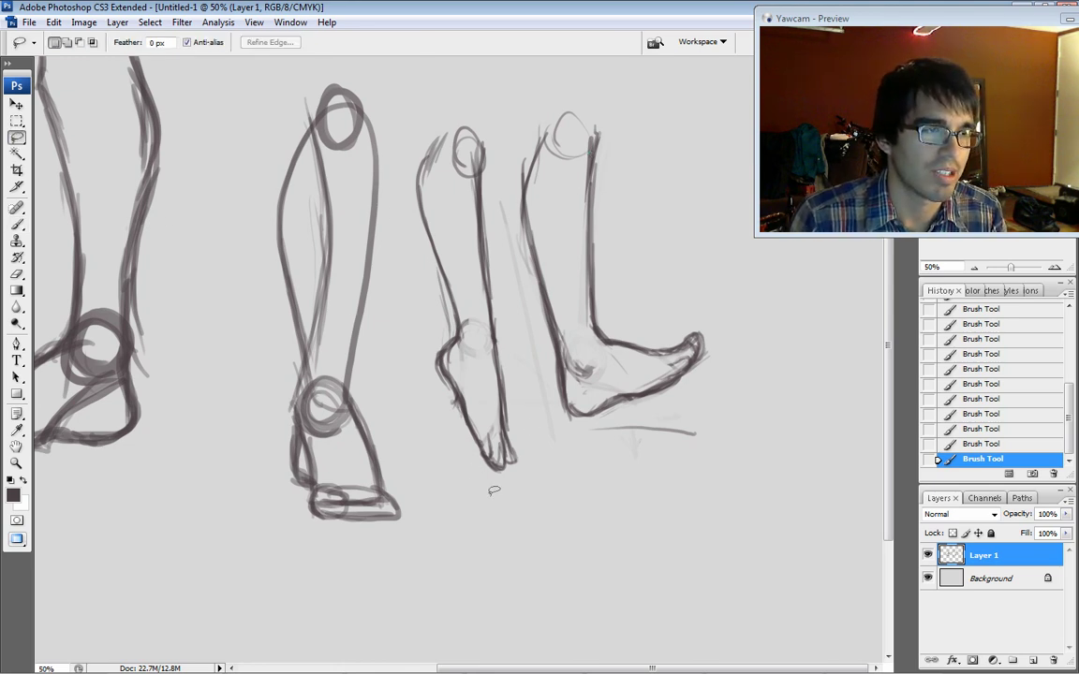
drag(489, 494, 452, 487)
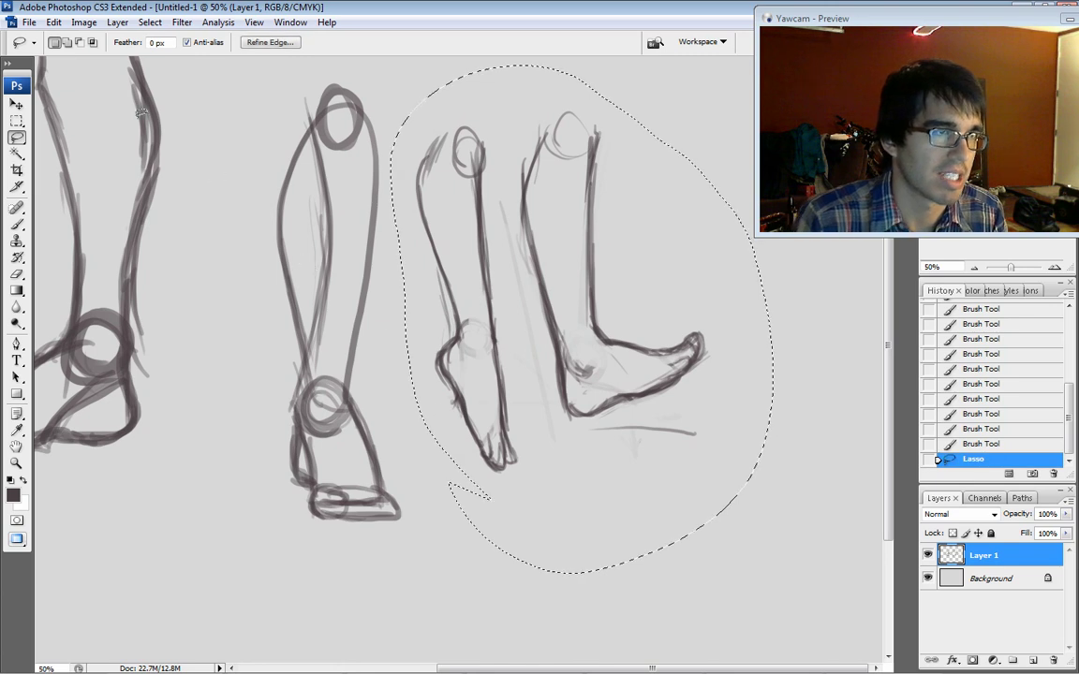
key(v)
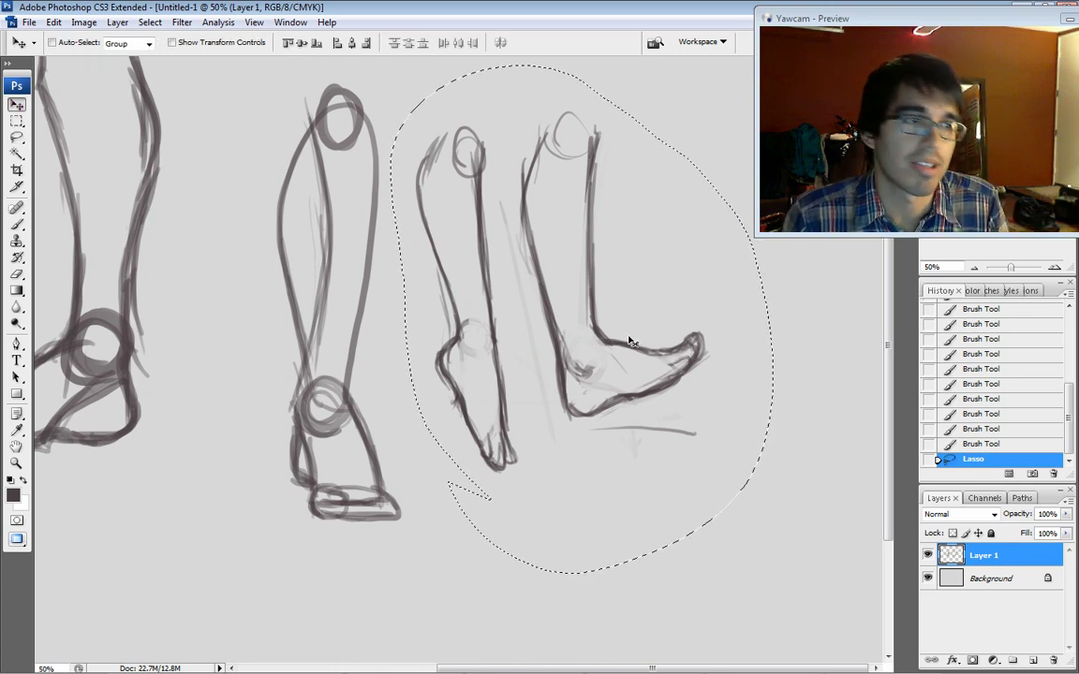
mouse_move(629, 341)
mouse_down()
mouse_move(304, 559)
mouse_move(487, 391)
mouse_up()
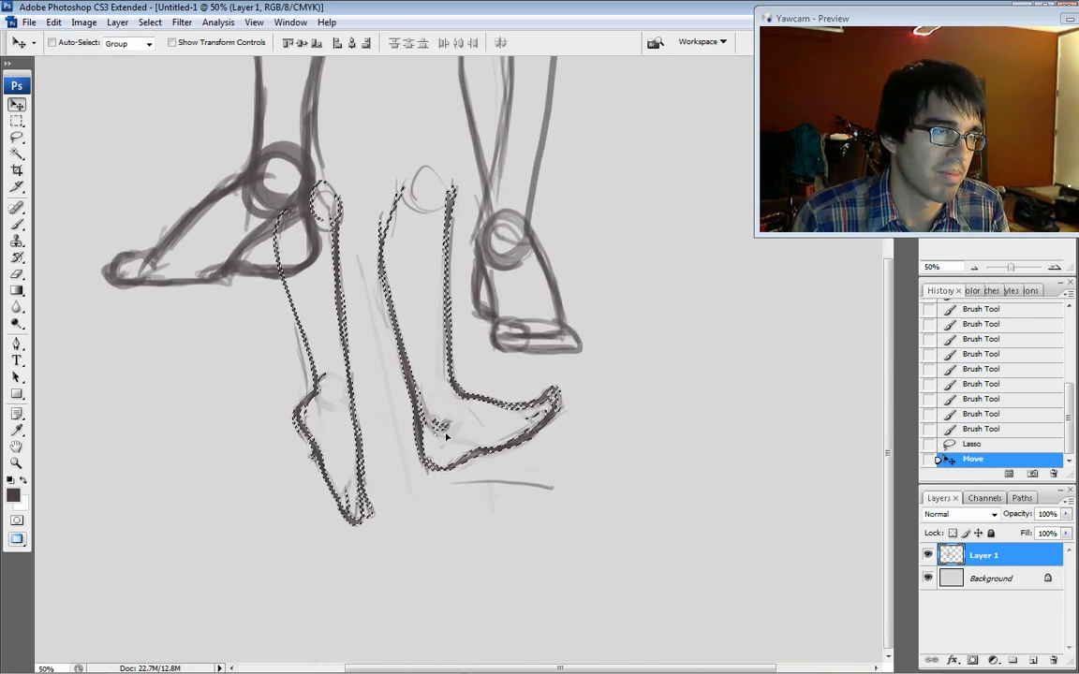
drag(447, 435, 355, 571)
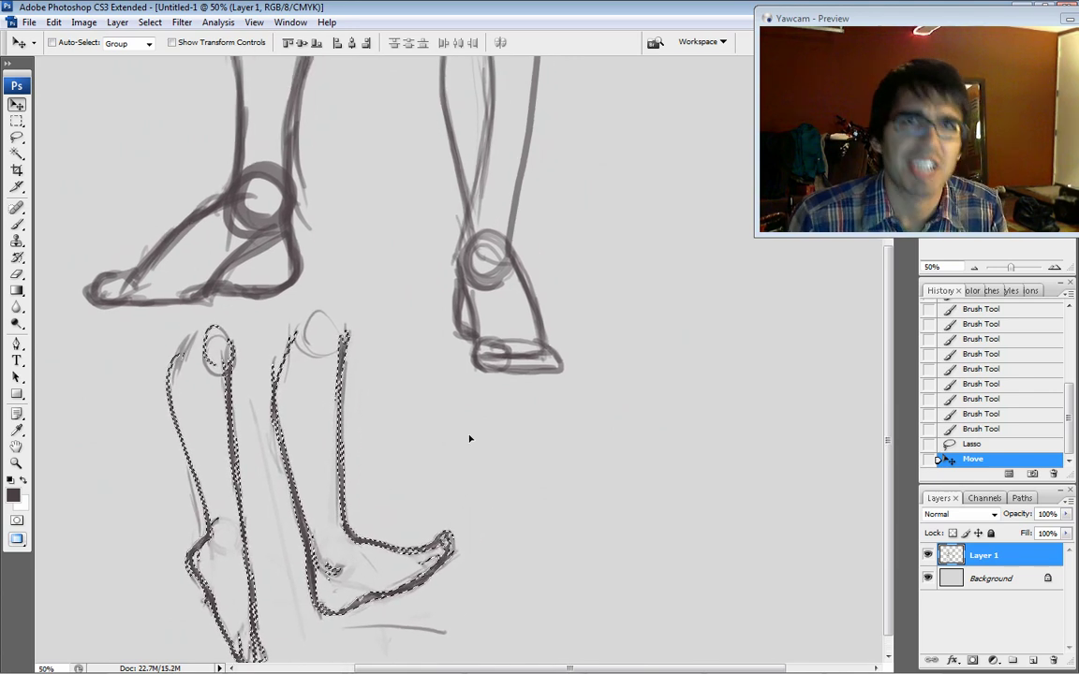
click(17, 138)
click(195, 251)
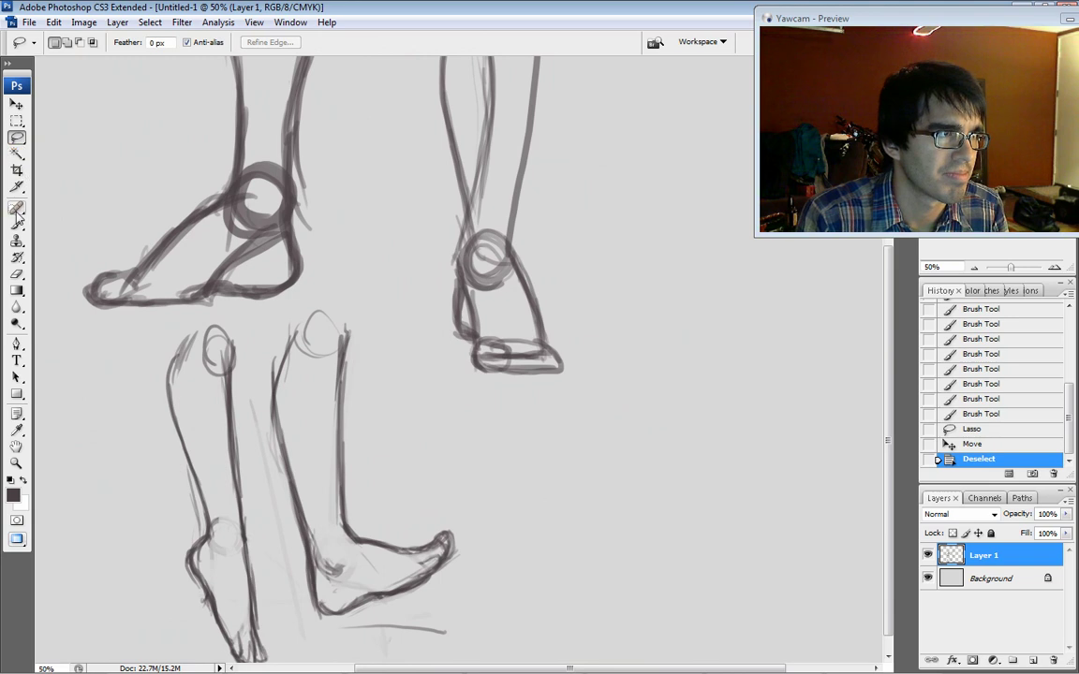
Pan the view to bring the empty right side of the canvas into view.
click(17, 222)
click(17, 104)
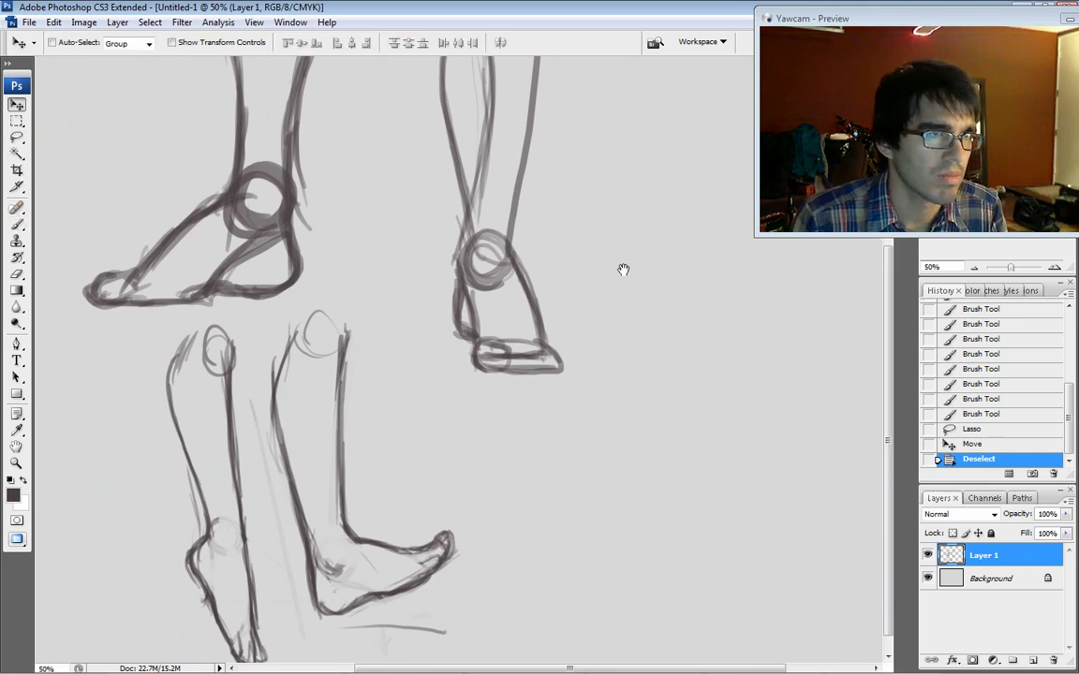
mouse_move(557, 276)
mouse_down()
mouse_move(391, 316)
mouse_move(354, 289)
mouse_up()
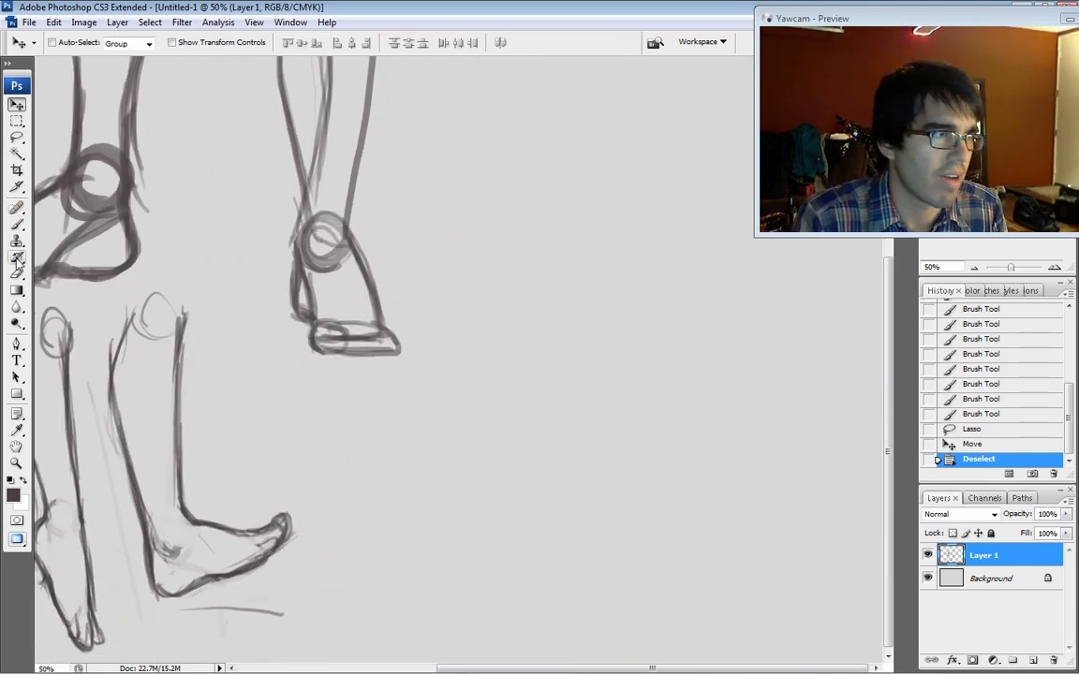
With a larger brush, sketch a new front-view lower leg outline with a doubled base line.
click(17, 222)
key(bracketright)
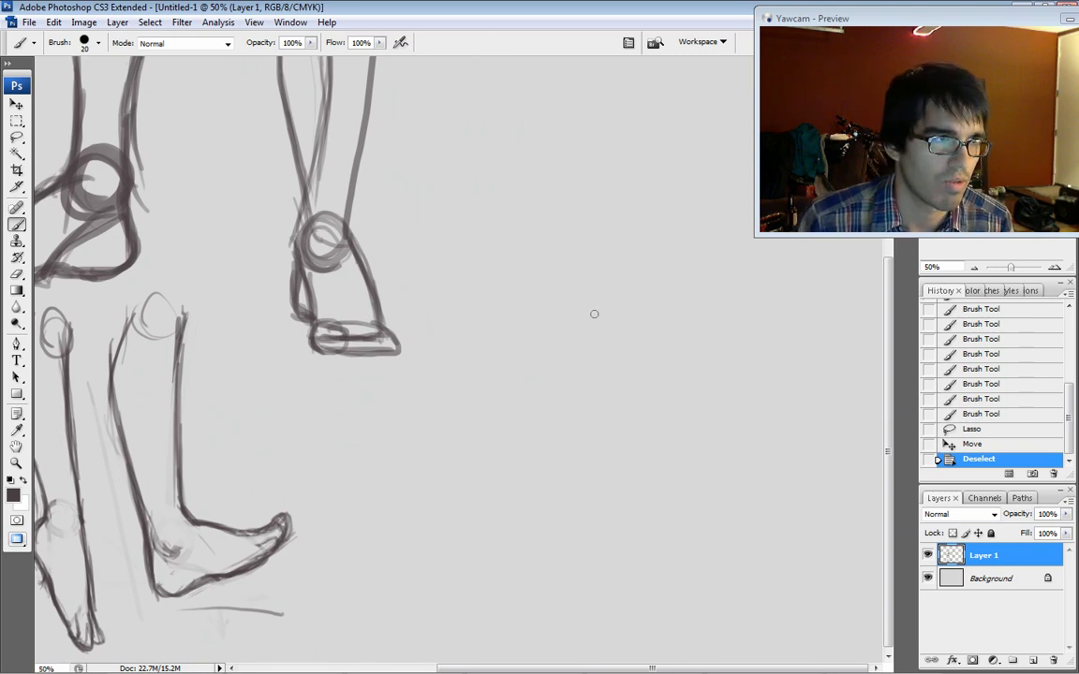
mouse_move(591, 228)
mouse_down()
mouse_move(578, 319)
mouse_move(604, 412)
mouse_up()
drag(609, 300, 605, 398)
drag(592, 228, 579, 314)
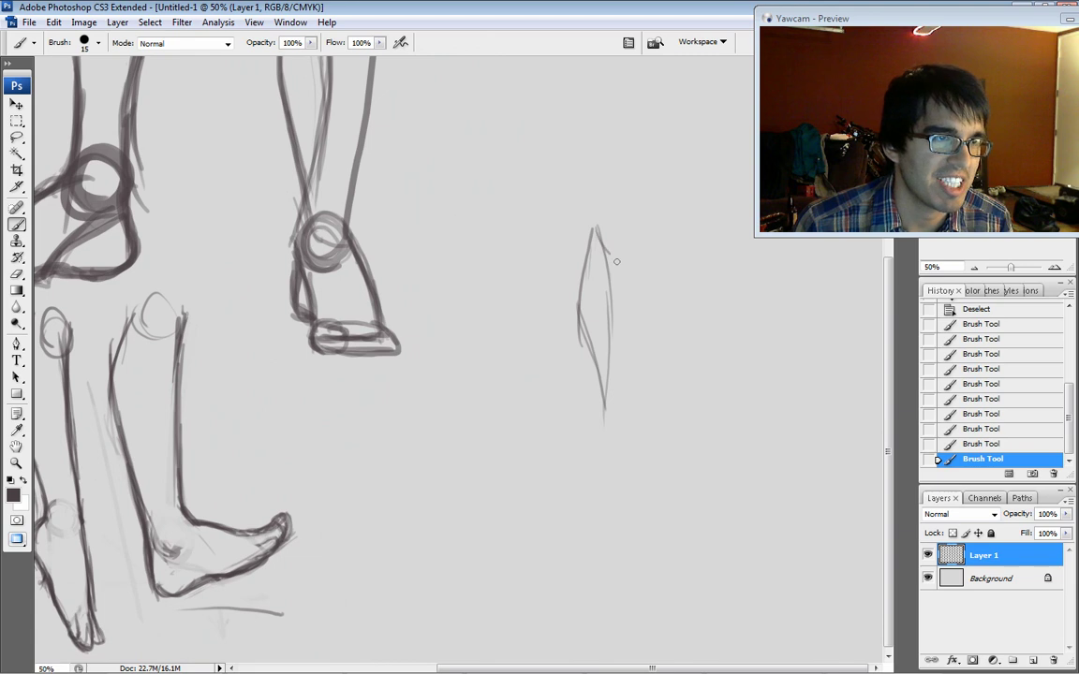
mouse_move(595, 230)
mouse_down()
mouse_move(632, 258)
mouse_move(639, 404)
mouse_up()
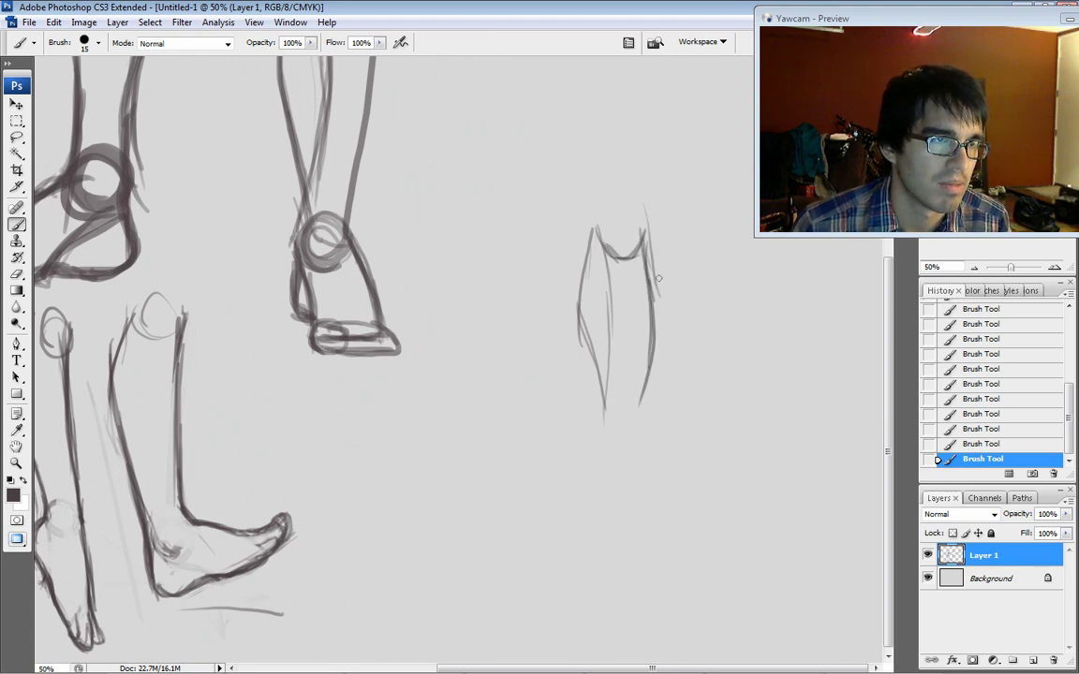
drag(655, 337, 595, 493)
drag(641, 410, 639, 476)
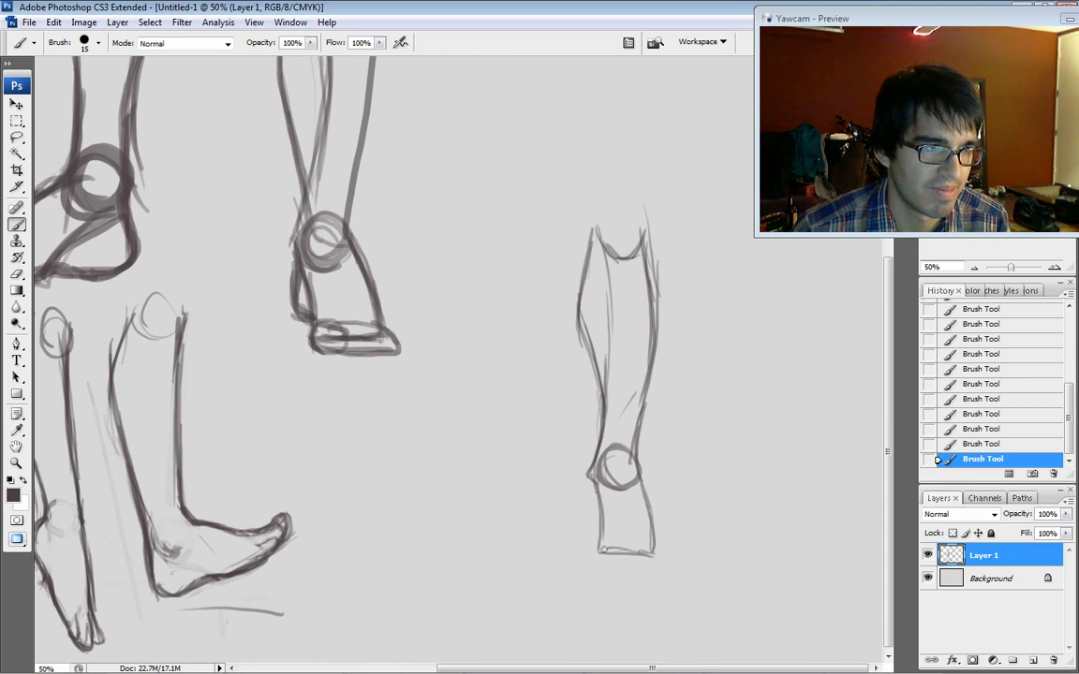
drag(652, 545, 601, 540)
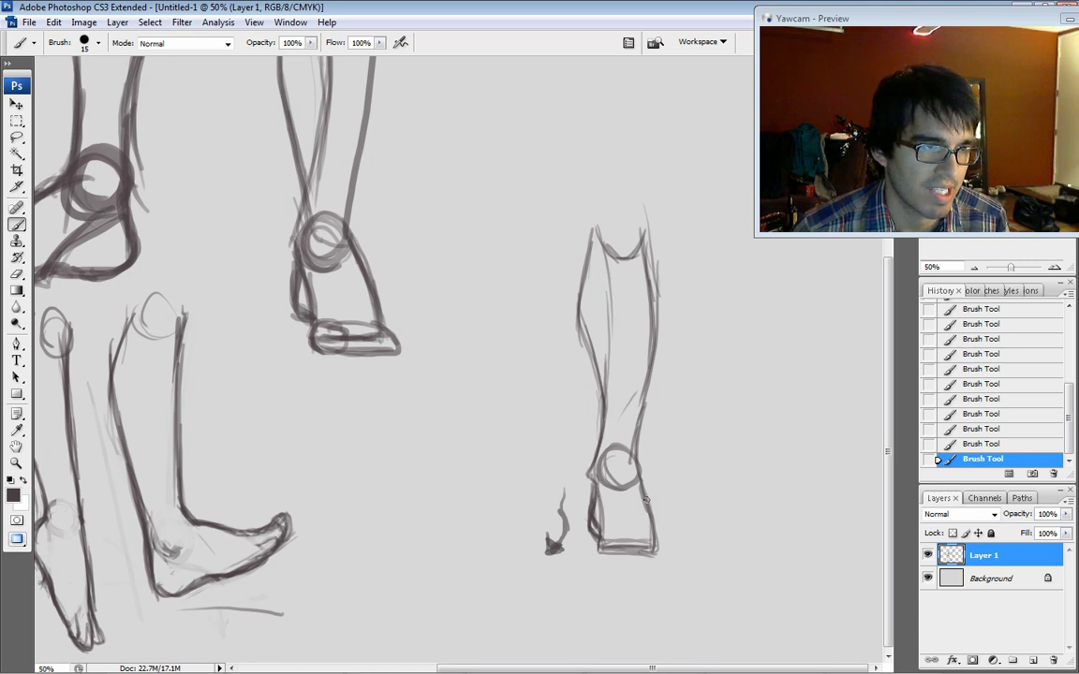
Remove the curved stroke right of the foot using the Eraser and History, then retouch edges.
drag(669, 488, 676, 536)
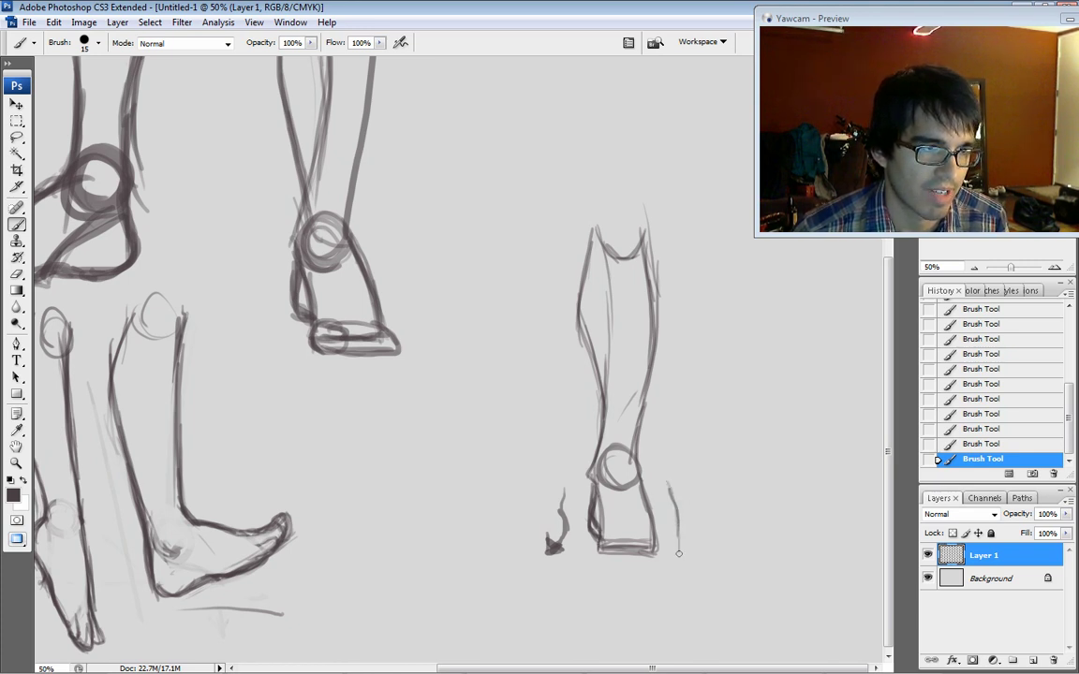
drag(668, 484, 683, 562)
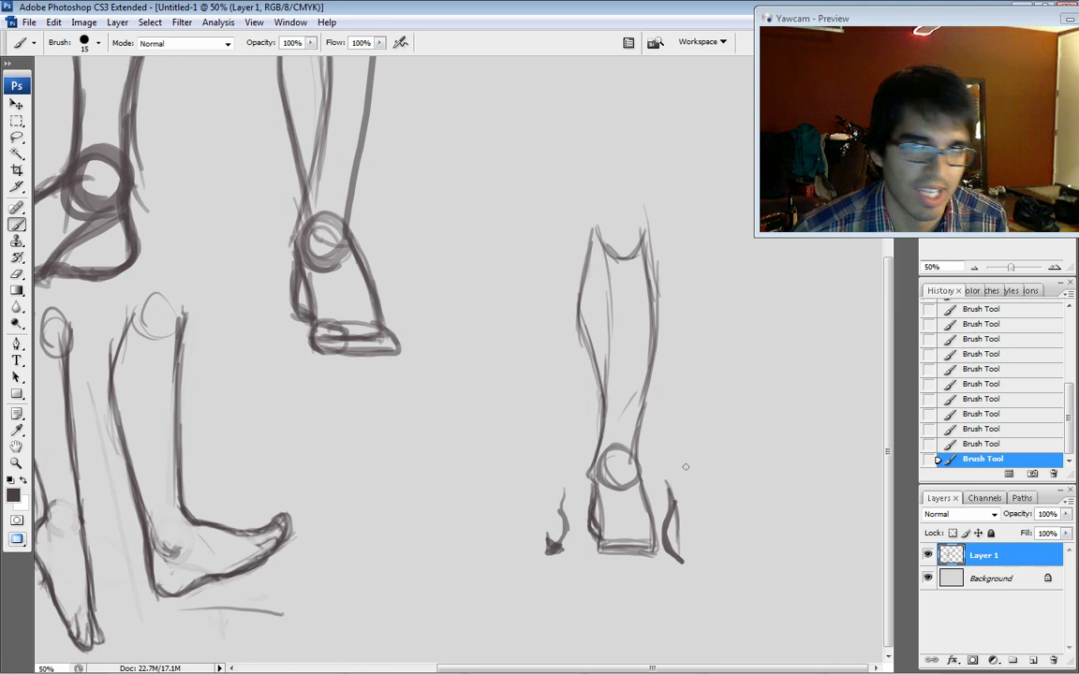
key(e)
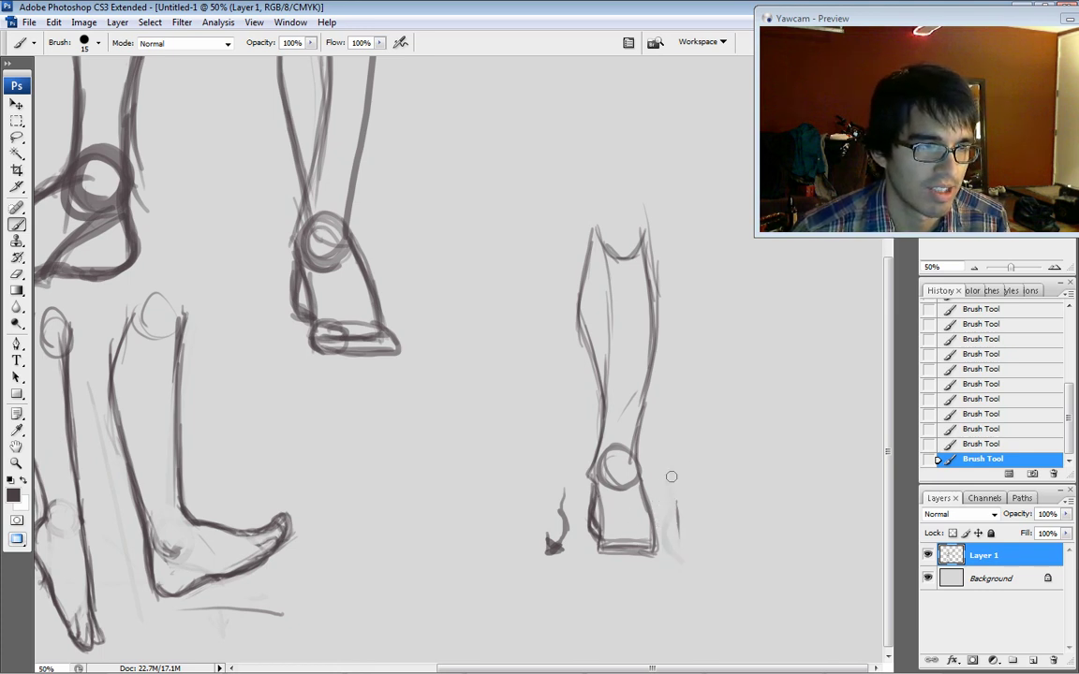
drag(670, 478, 653, 578)
drag(638, 485, 654, 536)
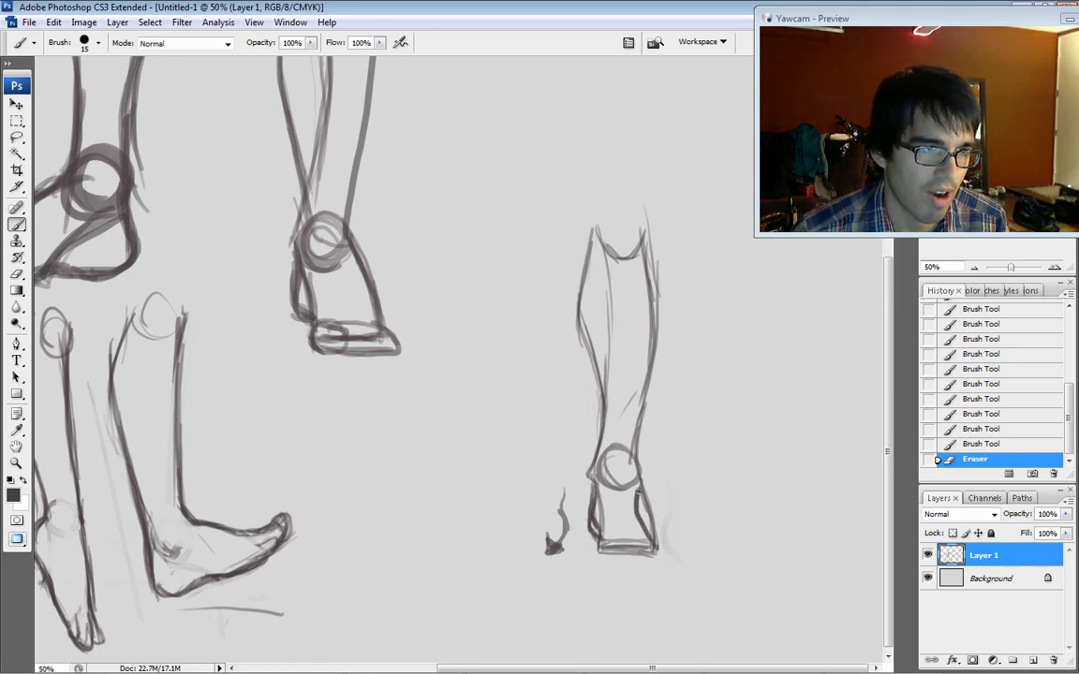
drag(590, 440, 582, 487)
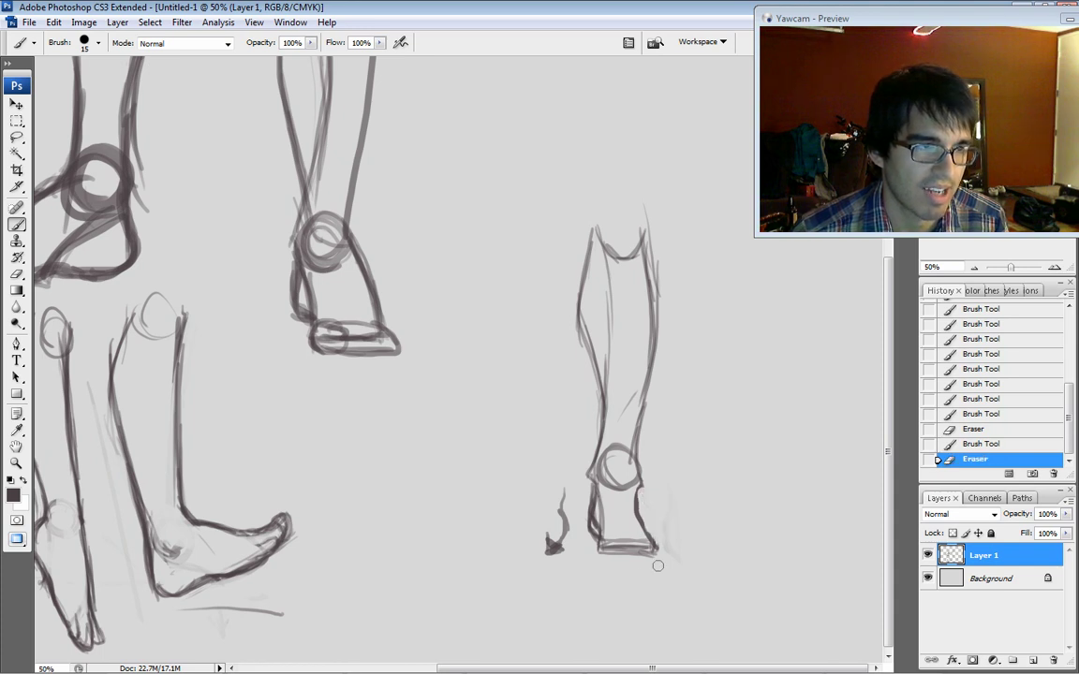
click(982, 414)
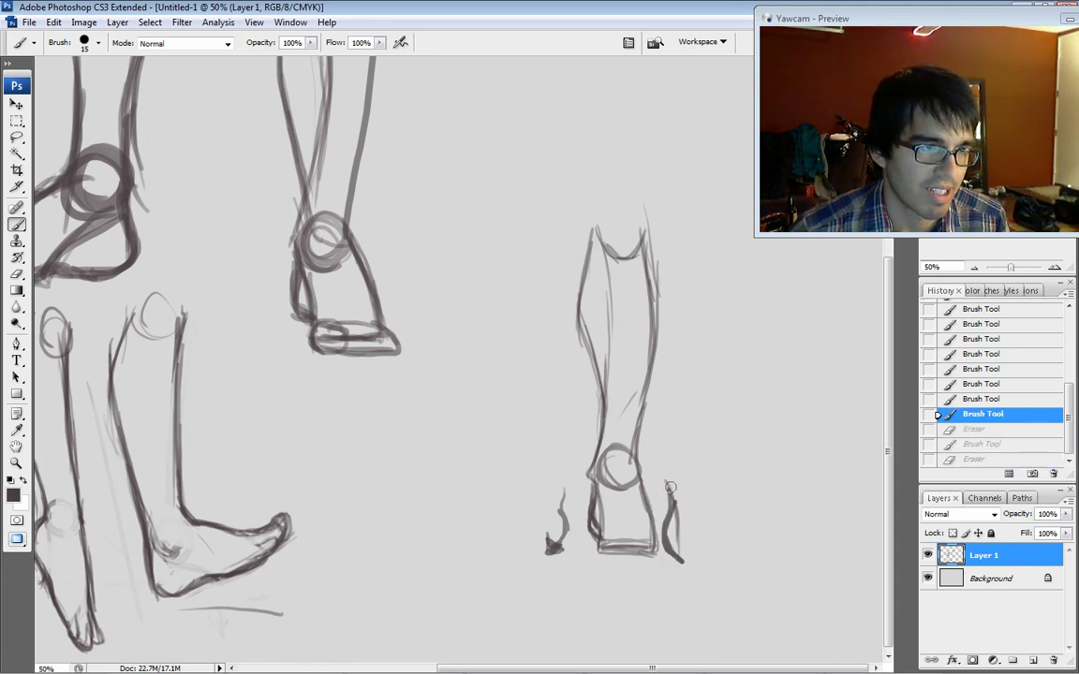
drag(670, 486, 666, 541)
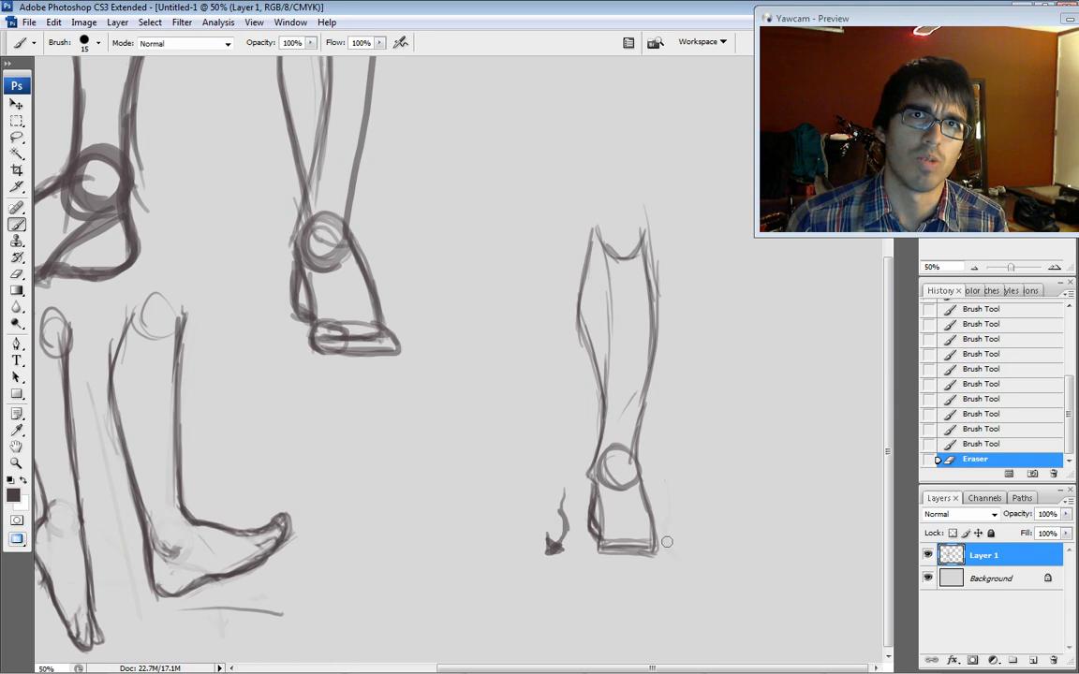
drag(593, 477, 585, 490)
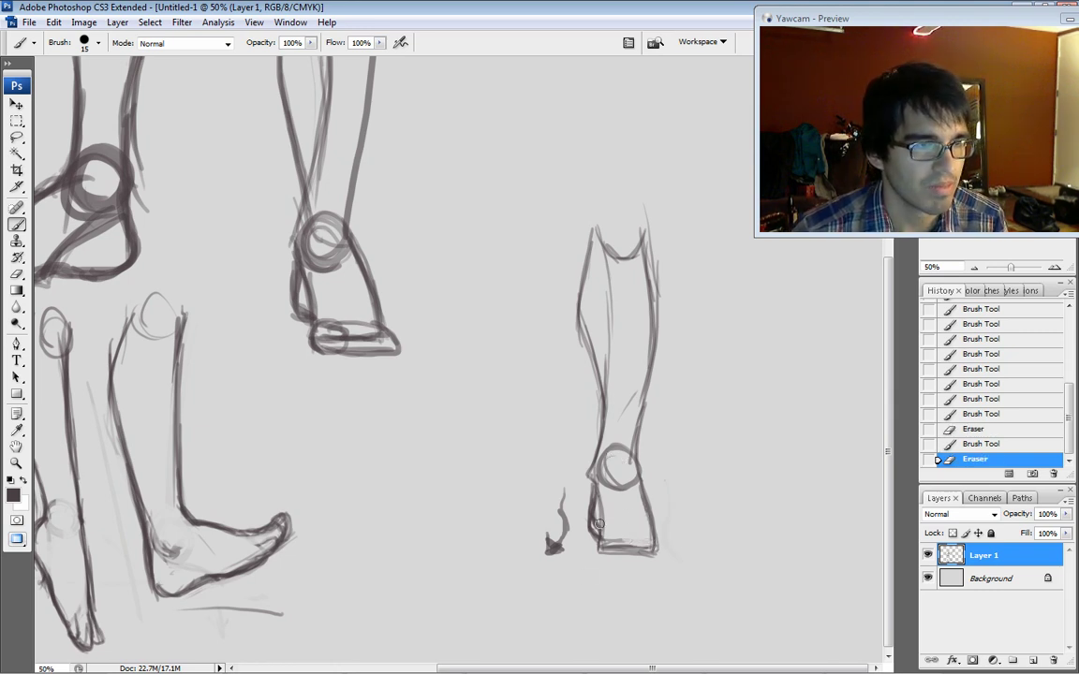
Zoom in on the front-view foot and erase part of the small stroke inside it.
key(ctrl+plus)
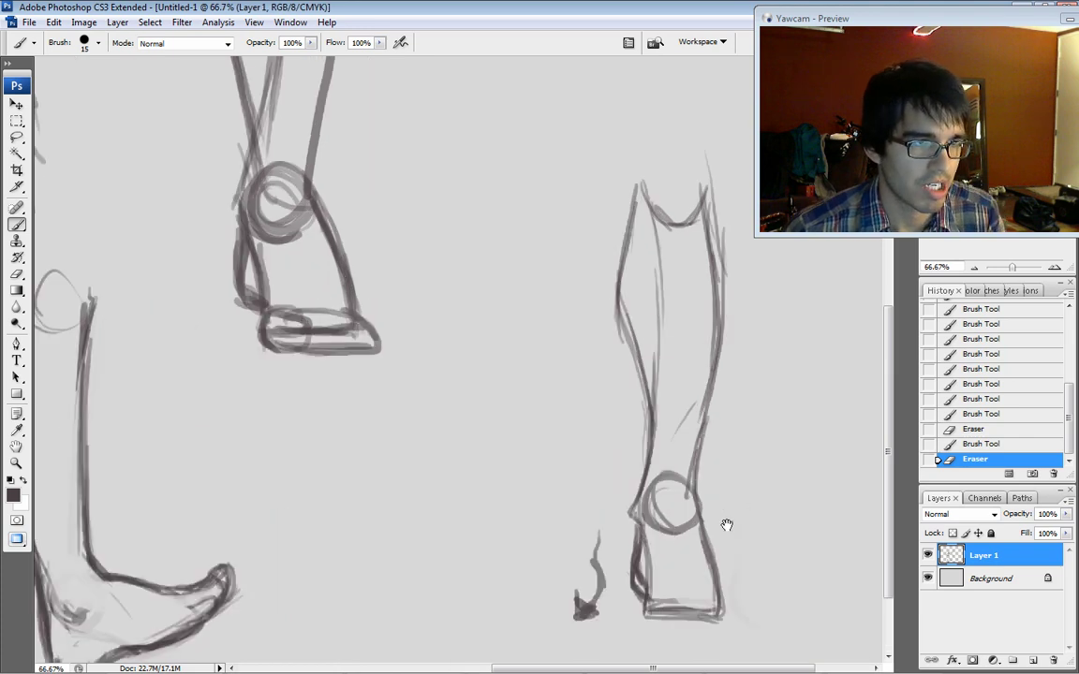
drag(727, 524, 673, 353)
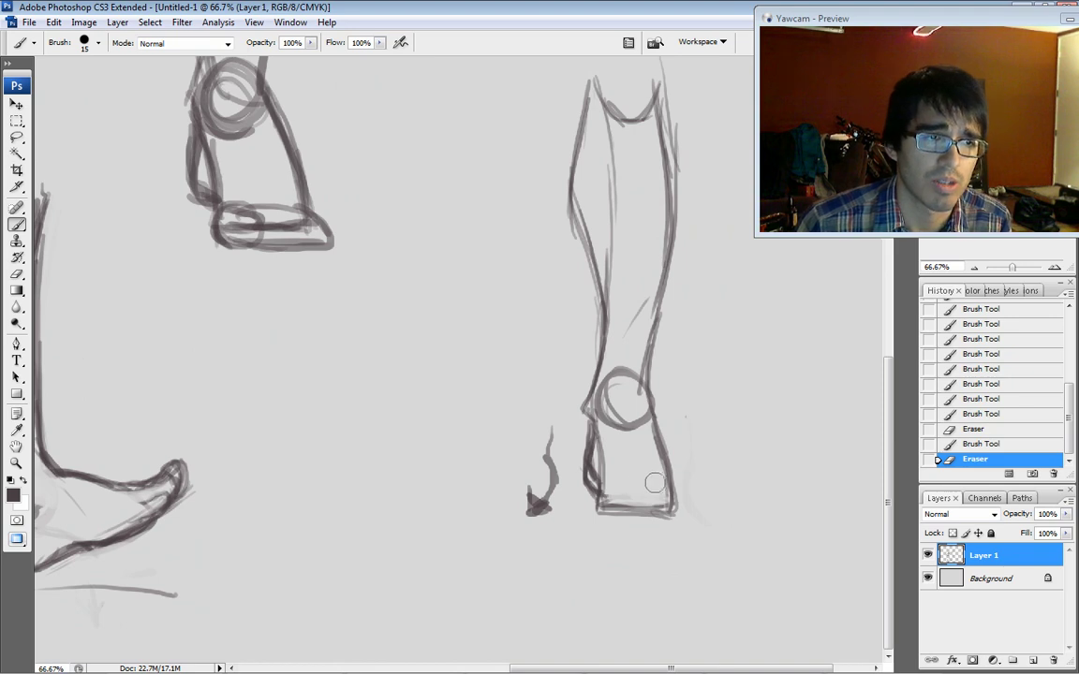
drag(552, 426, 562, 440)
drag(566, 433, 571, 447)
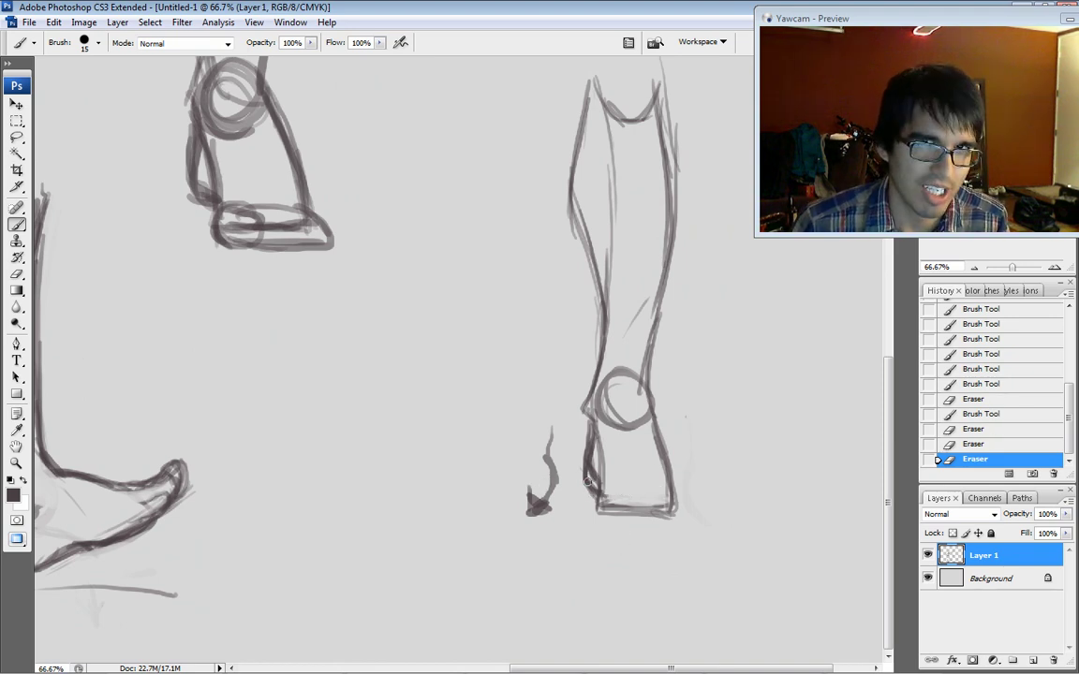
Add heavier strokes and short lines along the foot's bottom edge.
drag(602, 509, 605, 506)
drag(604, 507, 605, 506)
drag(604, 508, 613, 511)
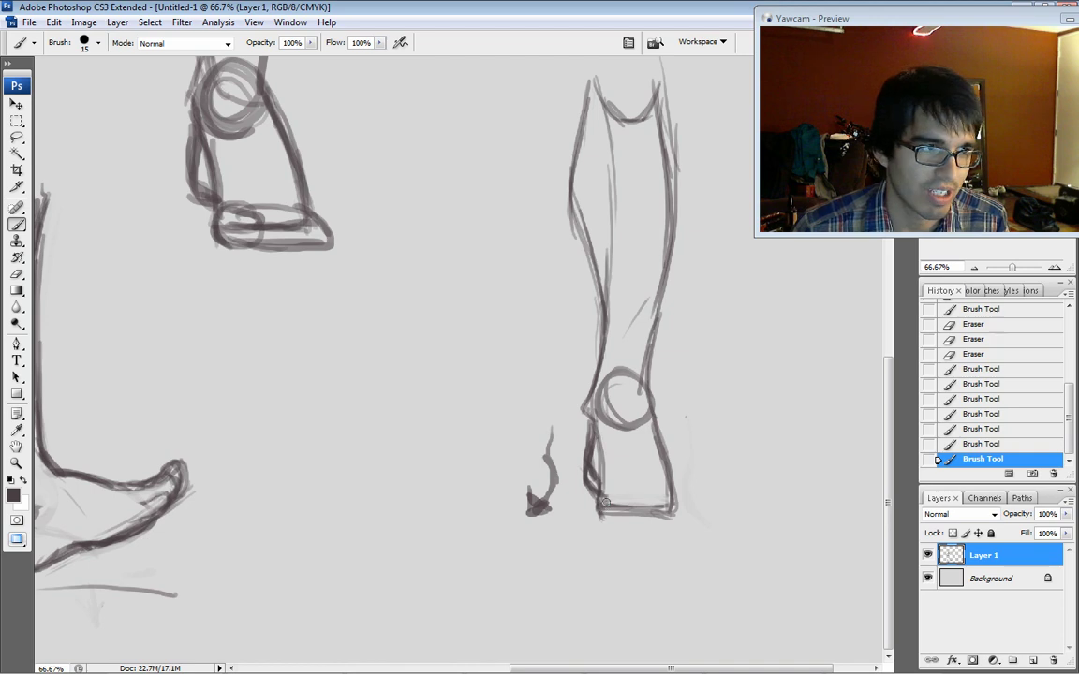
mouse_move(605, 503)
mouse_down()
mouse_move(598, 498)
mouse_move(594, 517)
mouse_move(607, 507)
mouse_up()
key(e)
drag(603, 504, 666, 515)
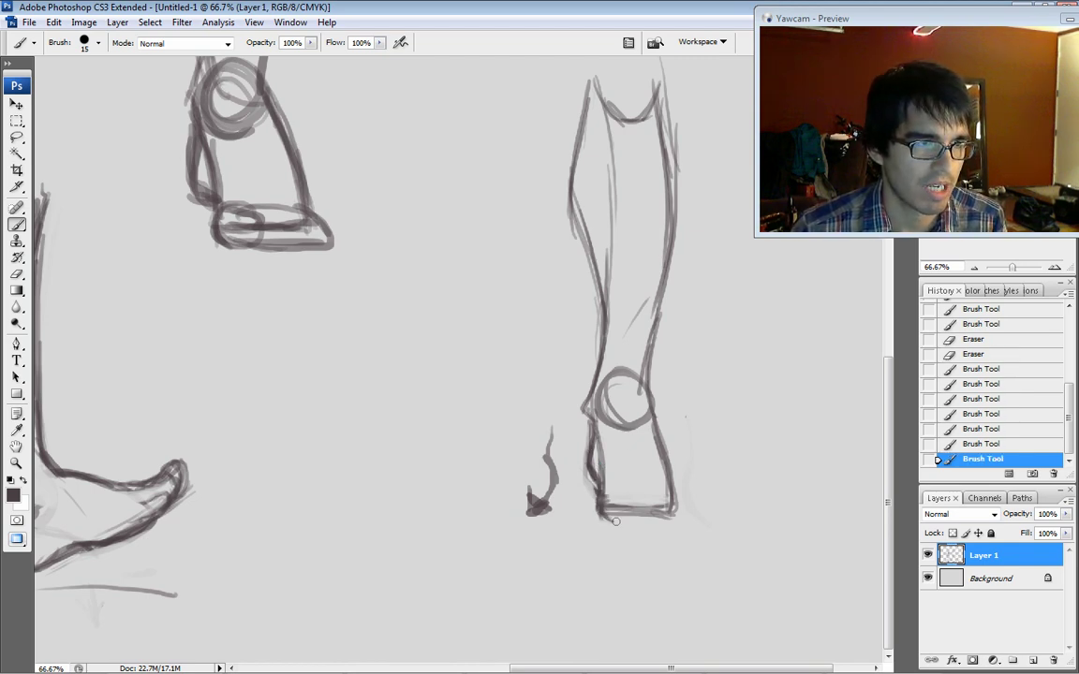
drag(548, 464, 560, 475)
drag(602, 520, 674, 514)
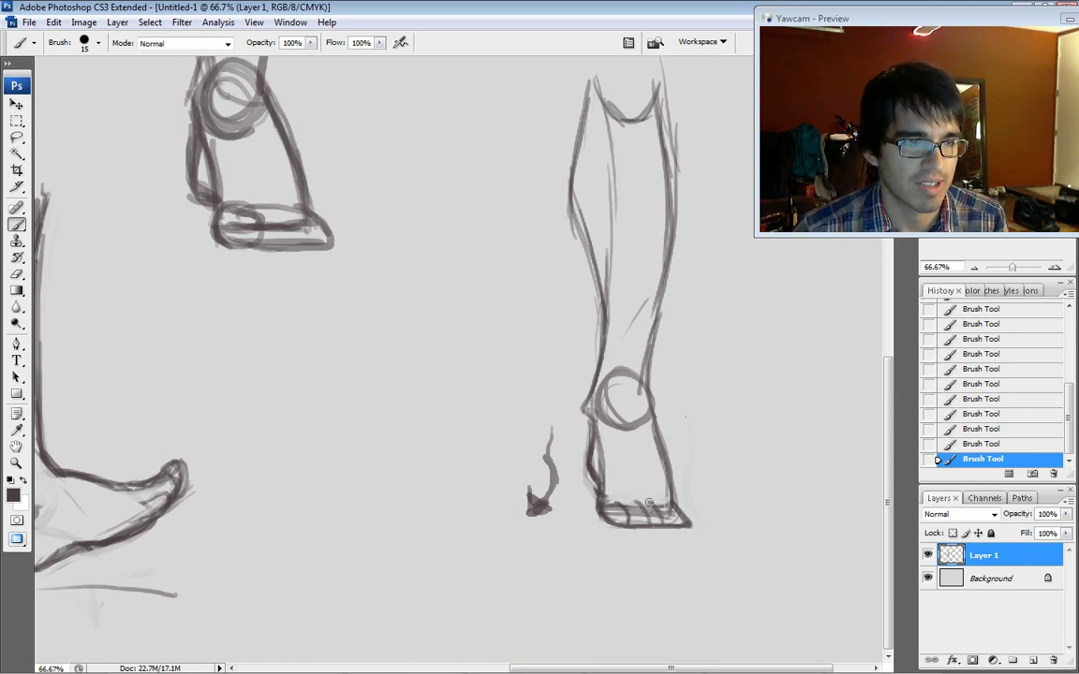
Revert the sole hatching in History and redraw strokes along the foot's heel and bottom.
click(984, 401)
click(965, 458)
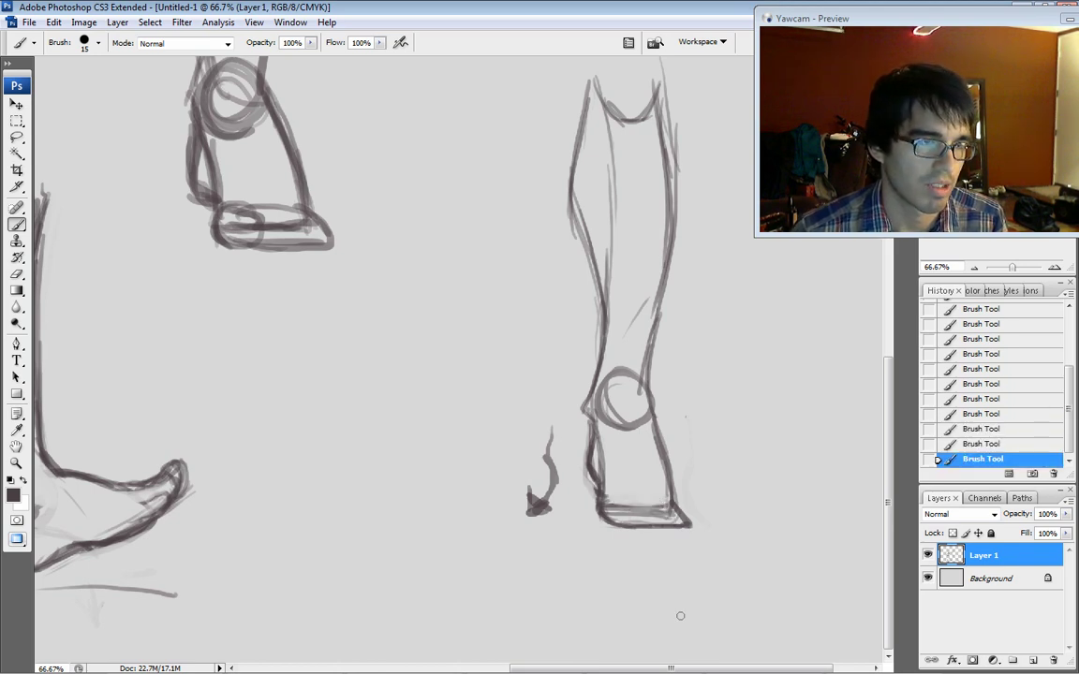
drag(689, 511, 678, 524)
mouse_move(595, 478)
mouse_down()
mouse_move(610, 509)
mouse_move(672, 504)
mouse_move(660, 525)
mouse_up()
mouse_move(599, 511)
mouse_down()
mouse_move(669, 513)
mouse_move(667, 523)
mouse_up()
drag(596, 487, 601, 521)
drag(656, 505, 674, 521)
drag(604, 524, 655, 530)
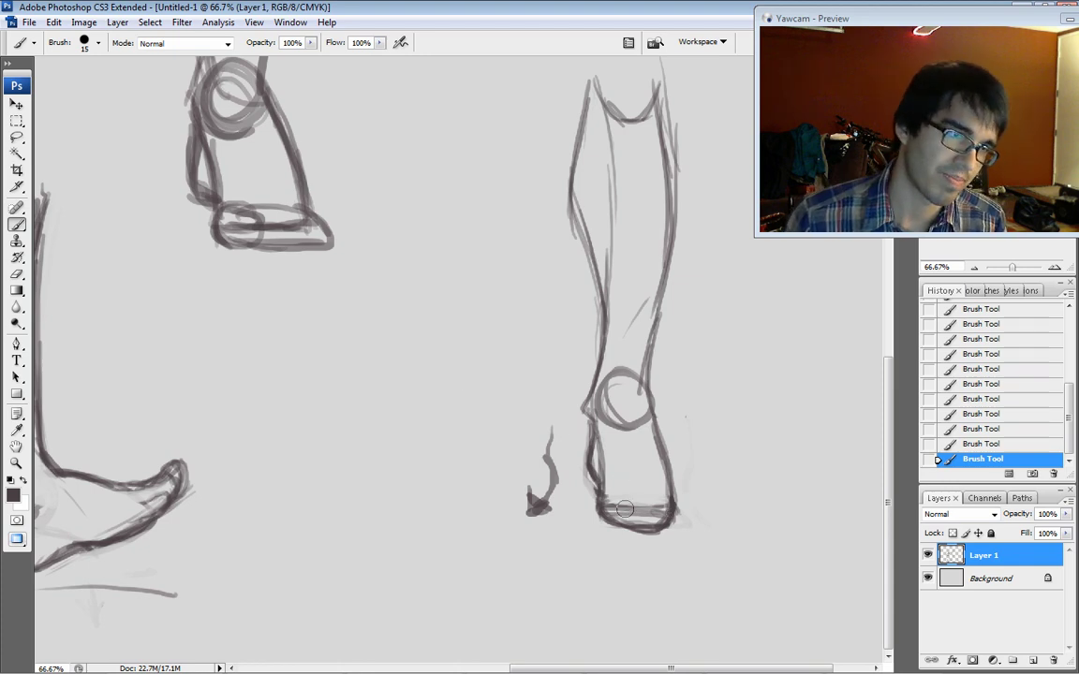
Draw the sole and toe lines, then sketch a small U-shape on a bar right of the foot.
drag(568, 459, 583, 461)
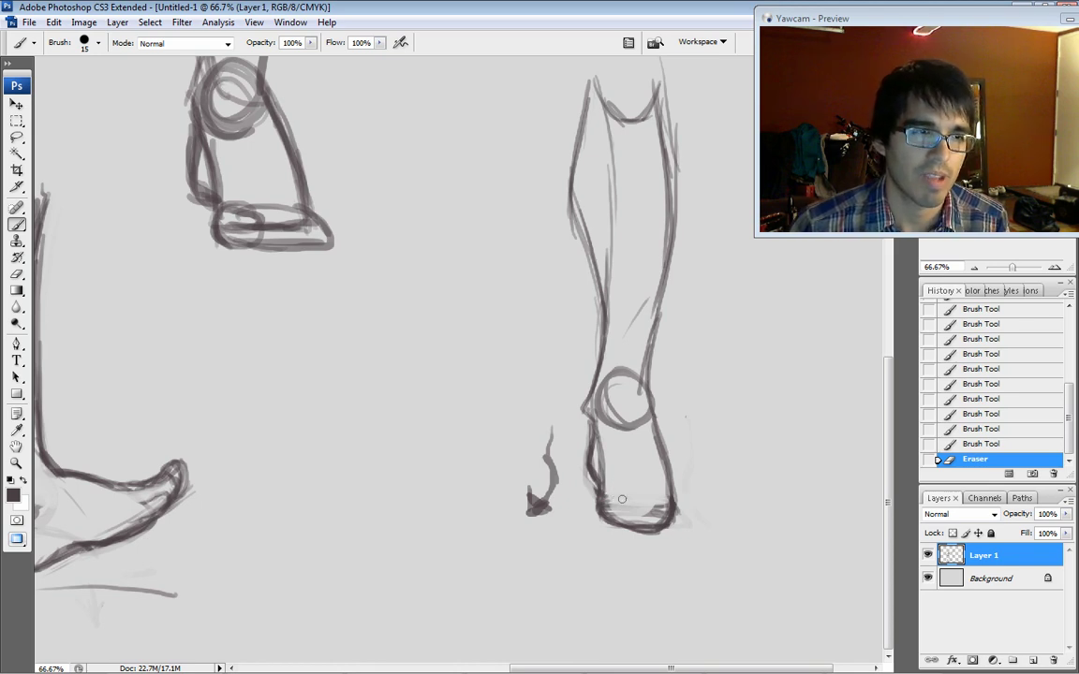
mouse_move(617, 496)
mouse_down()
mouse_move(670, 497)
mouse_move(607, 514)
mouse_up()
drag(669, 498, 609, 517)
drag(667, 504, 608, 517)
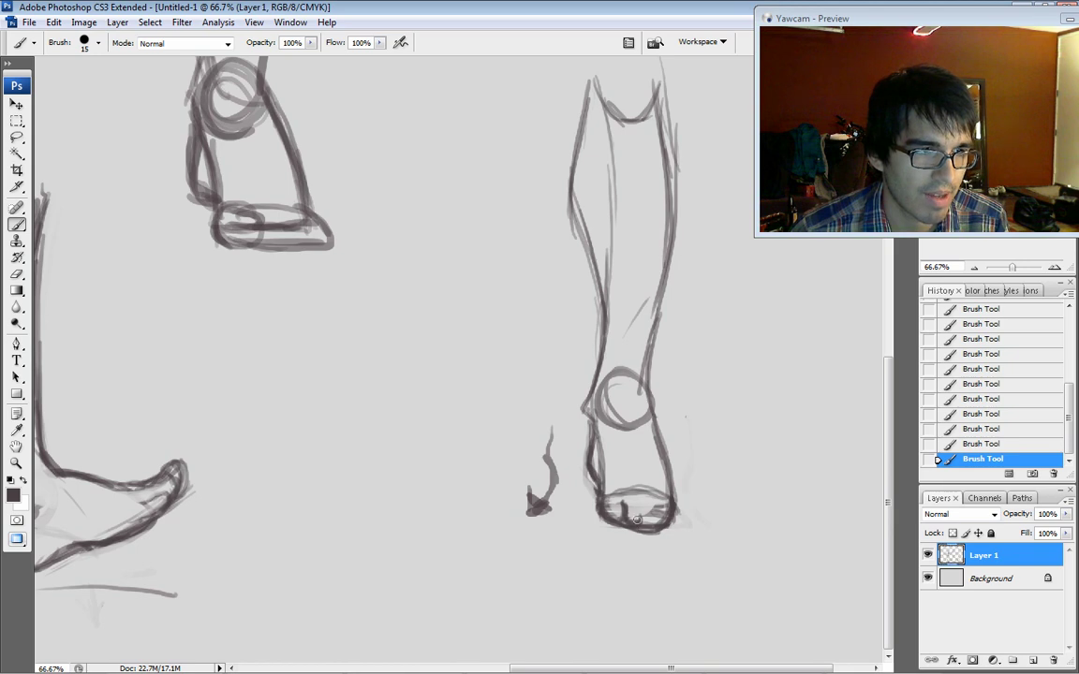
drag(642, 522, 639, 513)
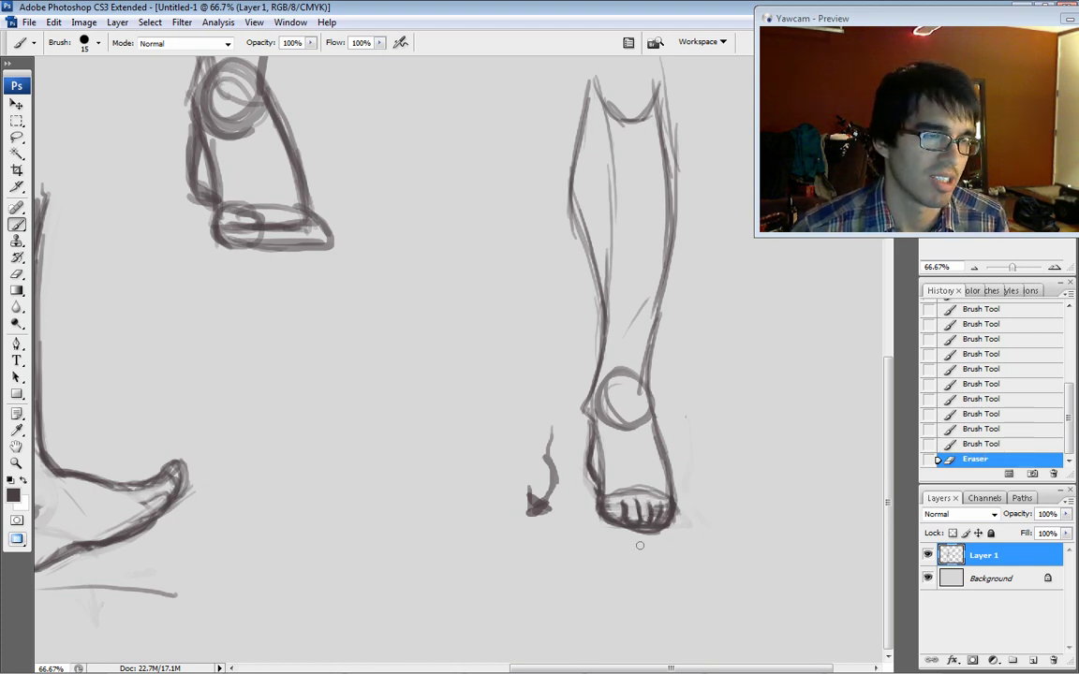
drag(646, 513, 619, 513)
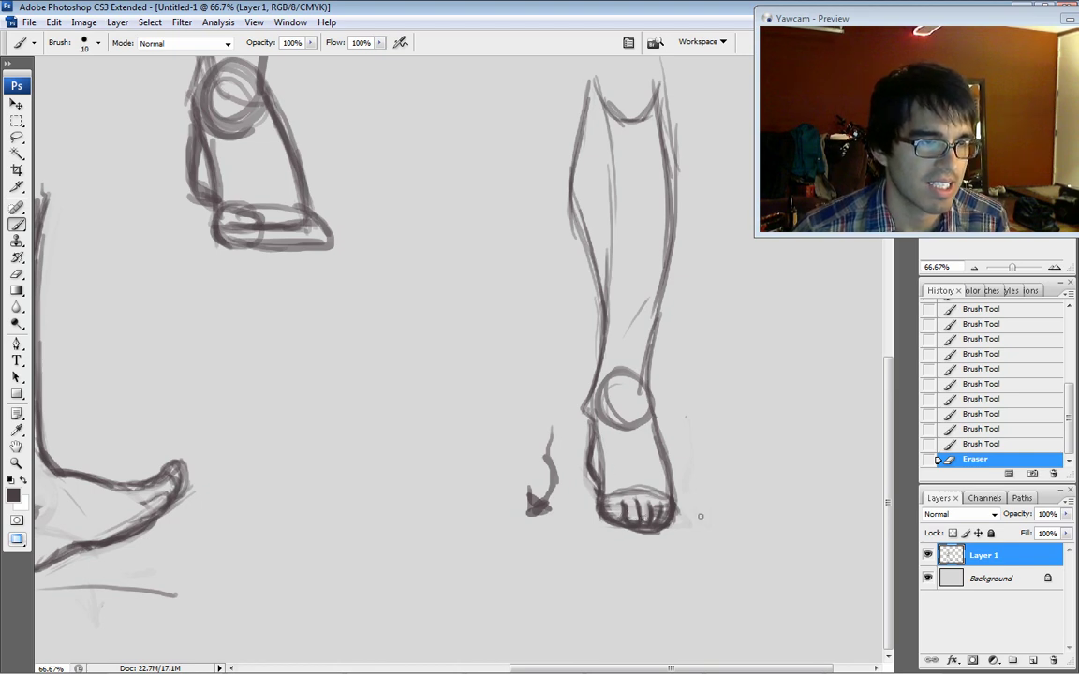
mouse_move(705, 497)
mouse_down()
mouse_move(735, 493)
mouse_move(718, 549)
mouse_move(740, 536)
mouse_up()
mouse_move(719, 547)
mouse_down()
mouse_move(710, 553)
mouse_move(762, 537)
mouse_up()
With a larger brush, retouch the toe strokes and erase stray marks near the toes.
key(bracketright)
key(bracketright)
key(bracketright)
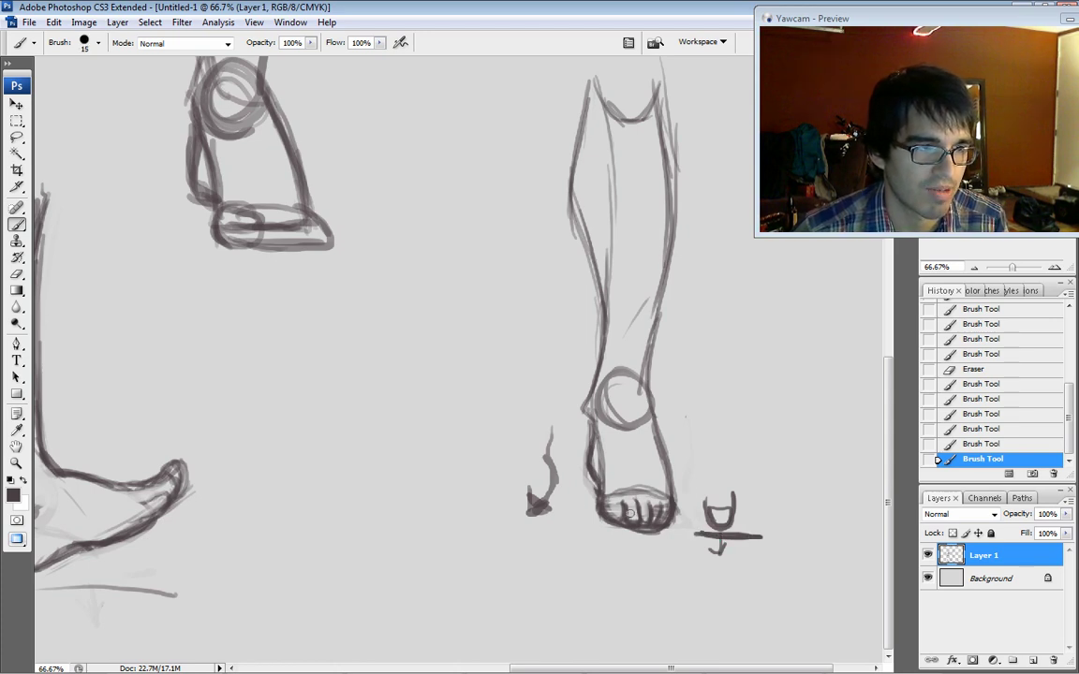
key(bracketright)
mouse_move(606, 513)
mouse_down()
mouse_move(626, 520)
mouse_move(666, 506)
mouse_move(665, 524)
mouse_up()
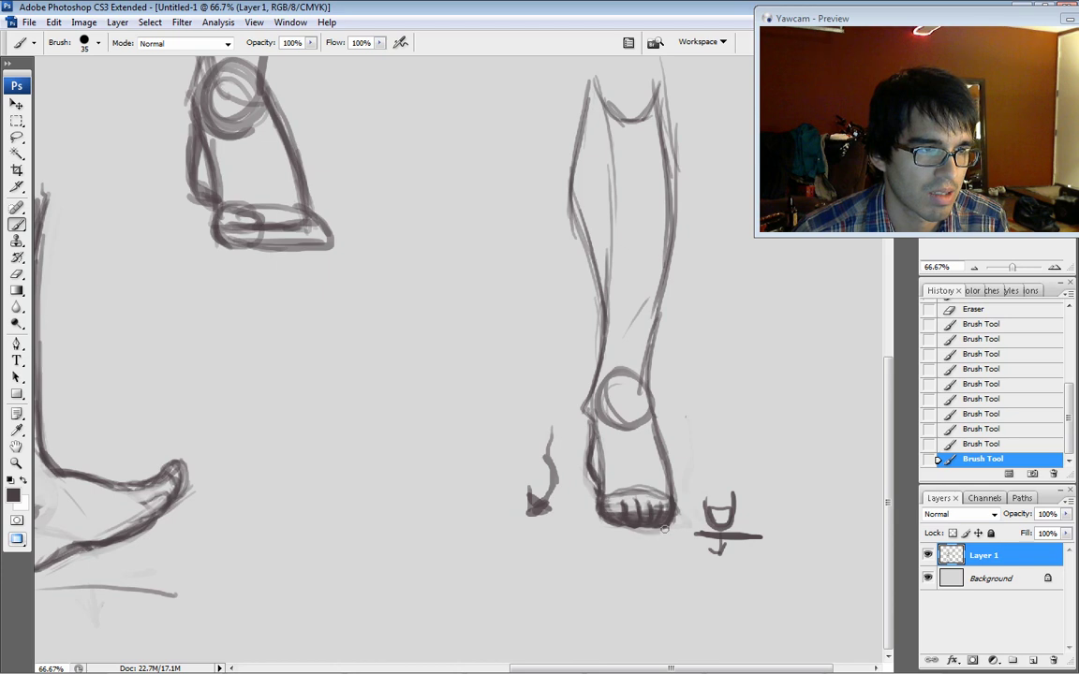
mouse_move(664, 530)
mouse_down()
mouse_move(662, 510)
mouse_move(616, 510)
mouse_up()
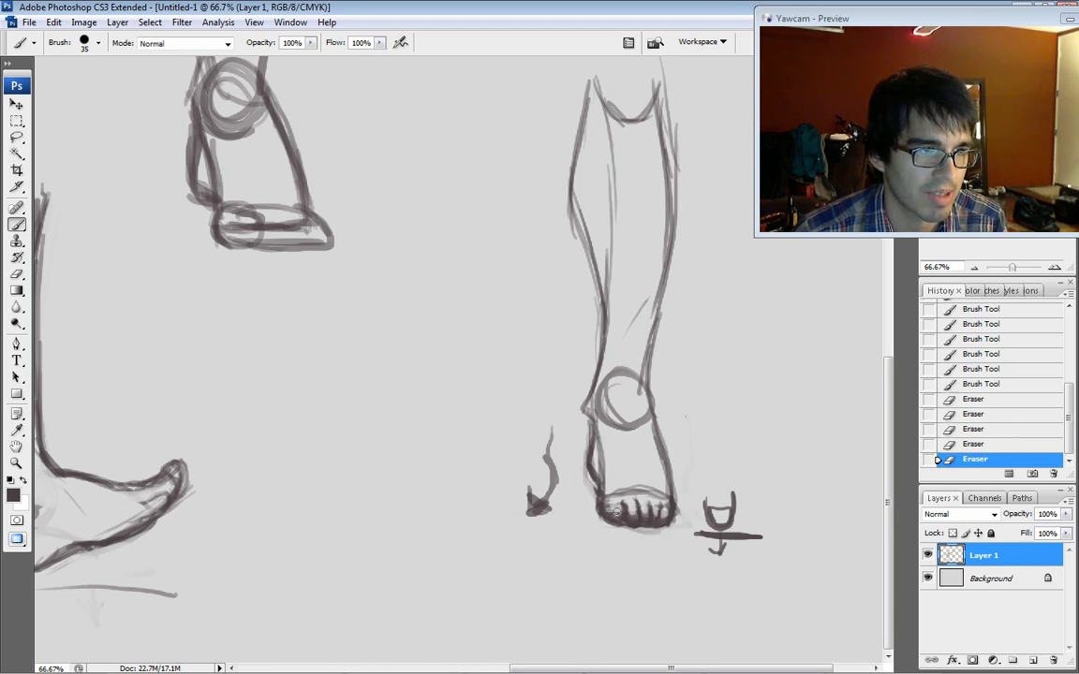
drag(556, 456, 613, 471)
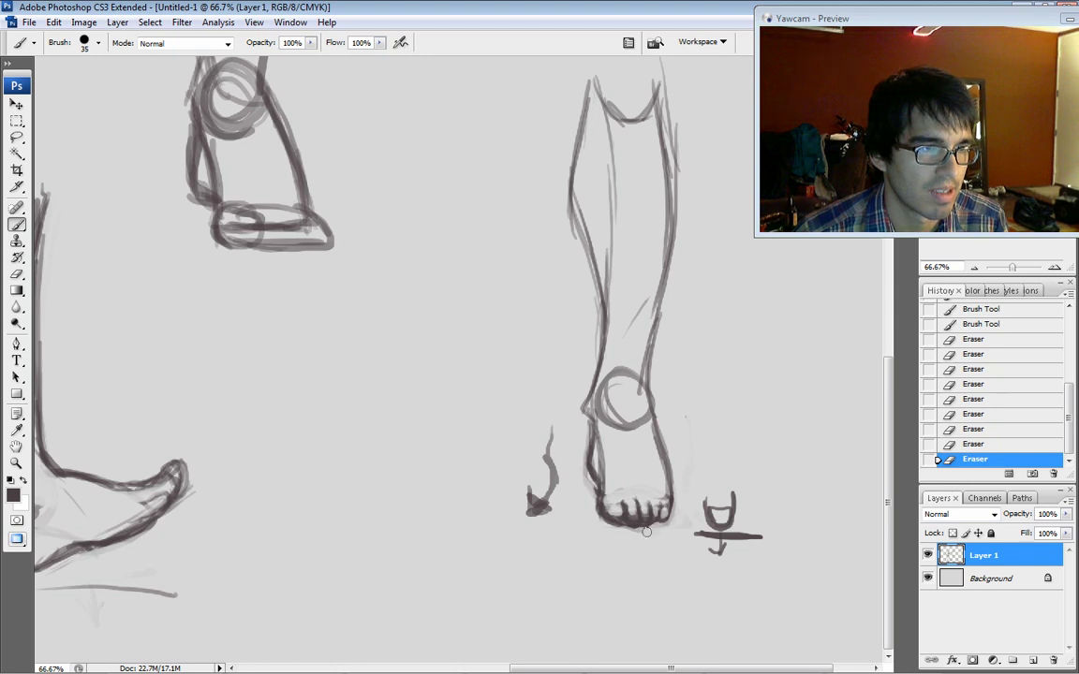
With a smaller brush, darken the toes with small strokes and trim the heel area.
key(bracketleft)
key(bracketleft)
key(bracketleft)
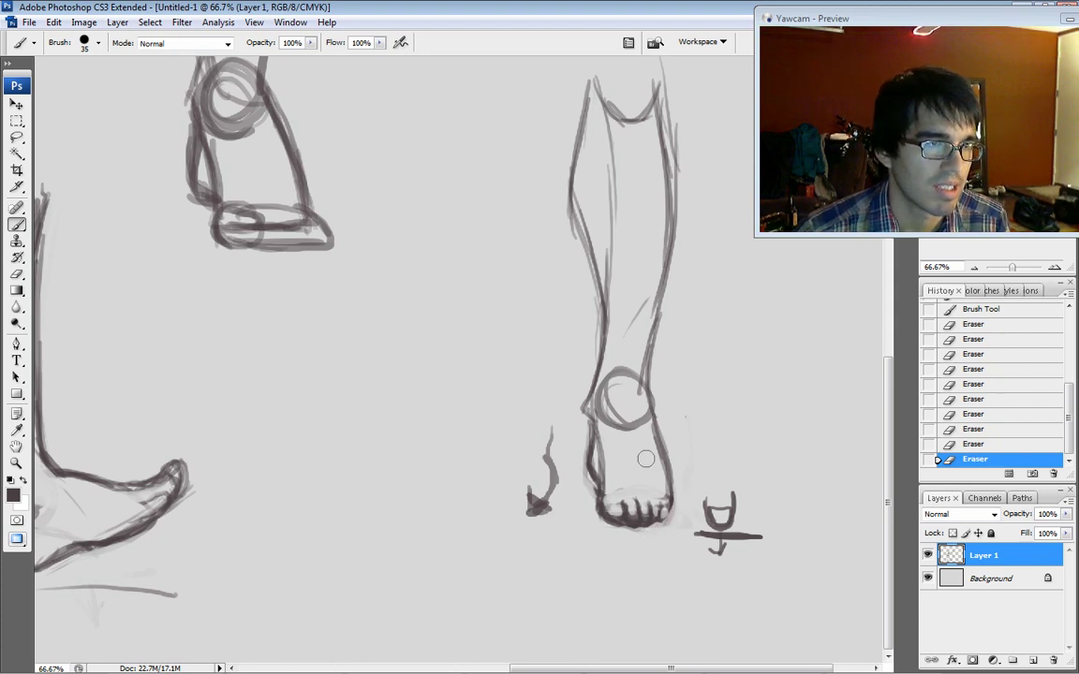
drag(608, 459, 601, 457)
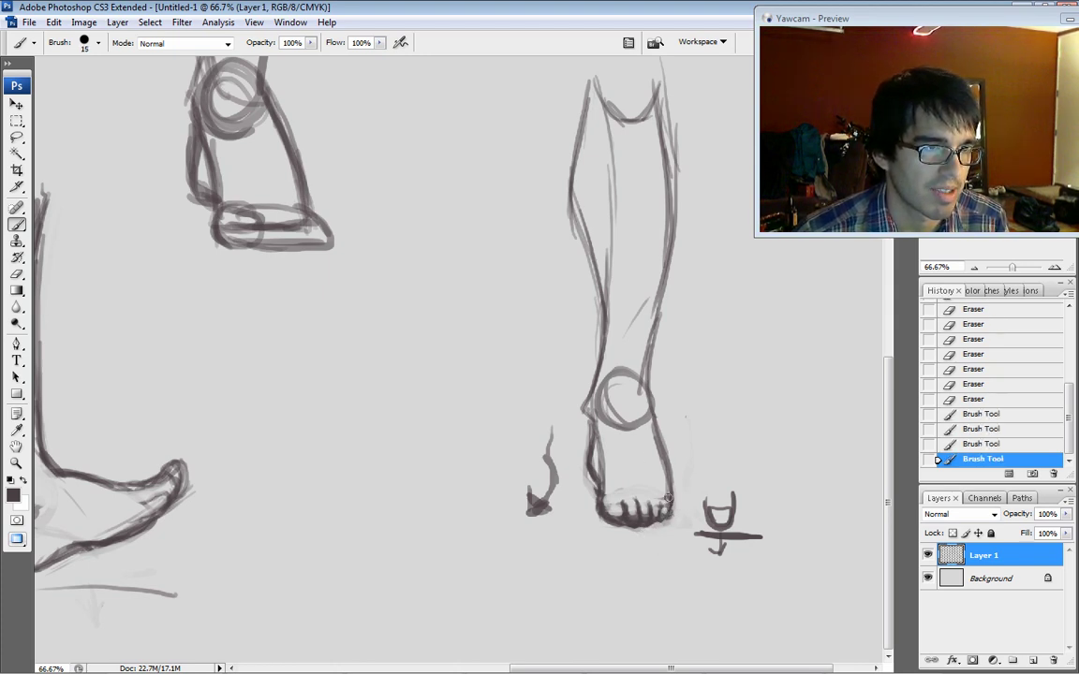
key(bracketleft)
drag(663, 506, 671, 494)
drag(597, 416, 599, 440)
drag(666, 502, 673, 495)
drag(669, 504, 674, 495)
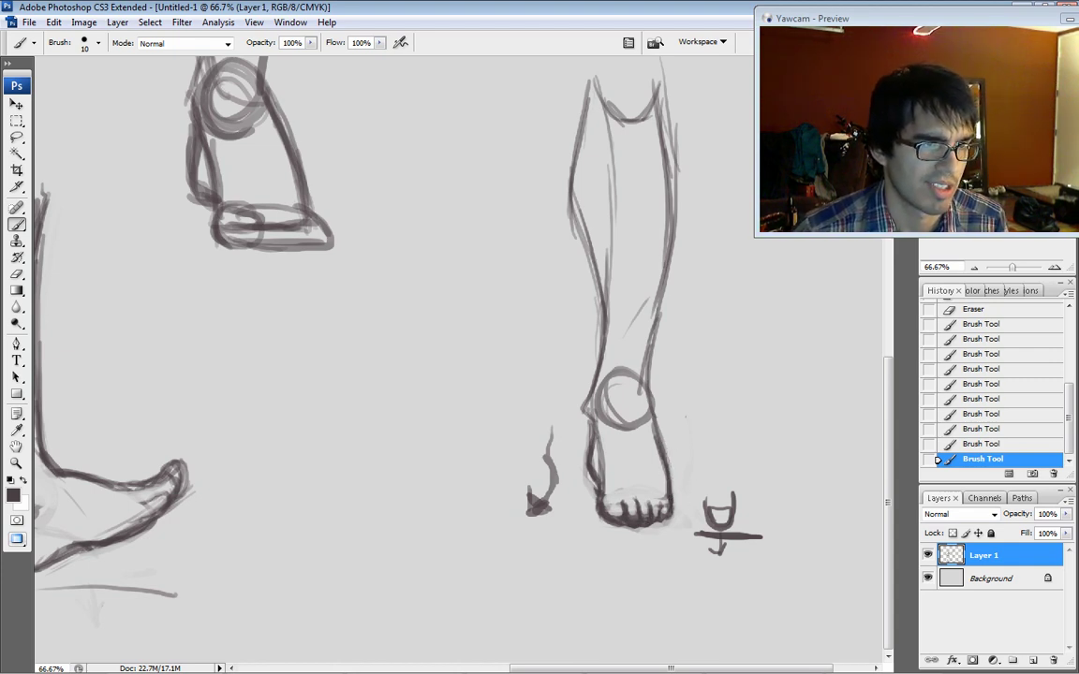
key(e)
drag(604, 426, 599, 403)
key(b)
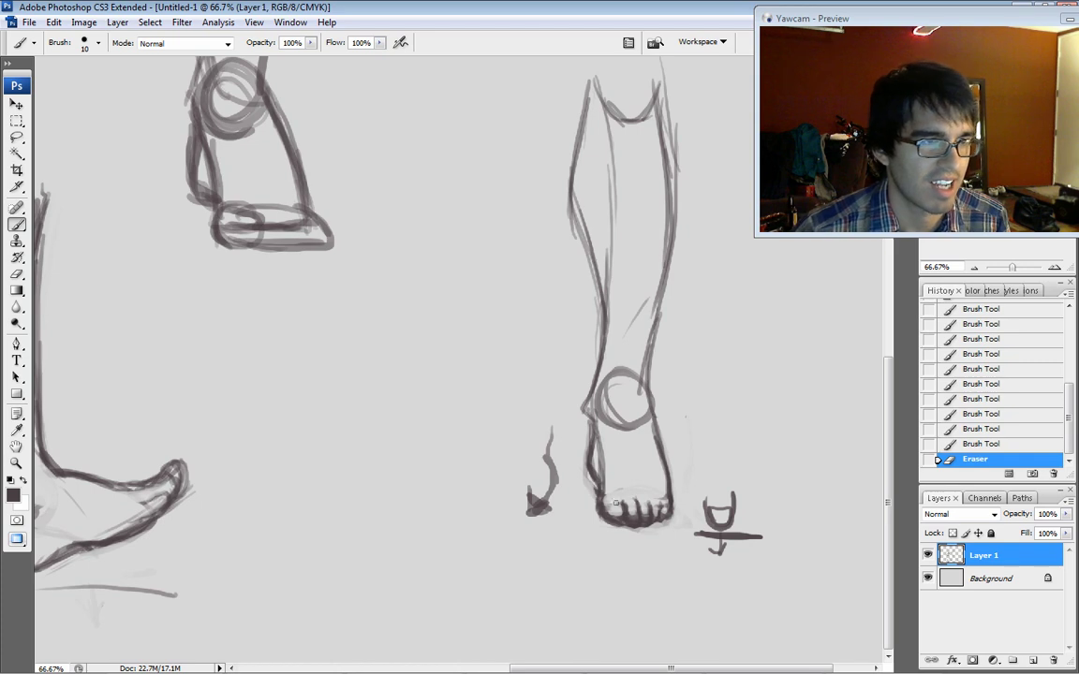
Add toe strokes on the right and retouch the foot's left side and ankle edge.
drag(620, 501, 636, 512)
drag(639, 503, 644, 513)
drag(648, 503, 659, 512)
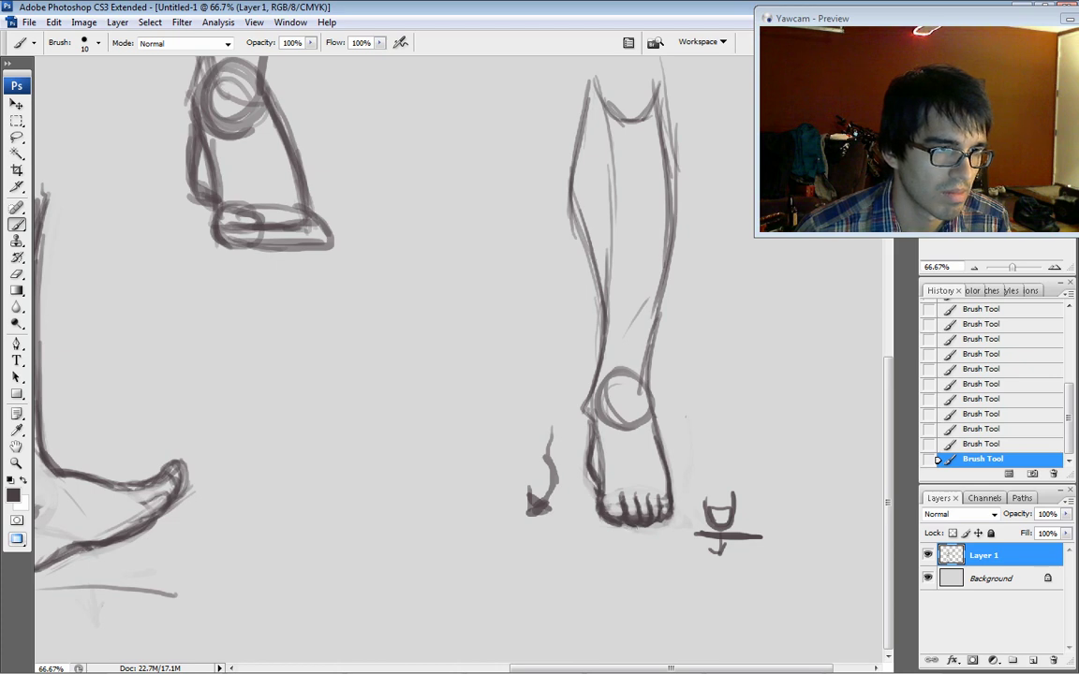
drag(587, 473, 607, 459)
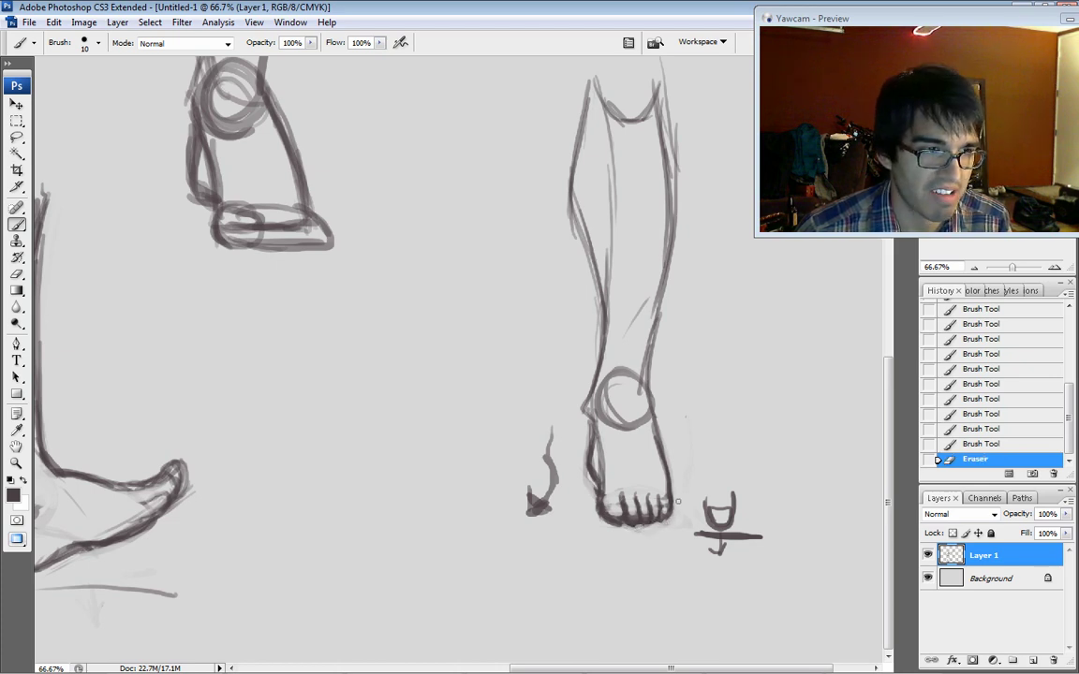
drag(600, 400, 594, 436)
drag(588, 421, 599, 450)
mouse_move(590, 379)
mouse_down()
mouse_move(600, 435)
mouse_move(590, 394)
mouse_up()
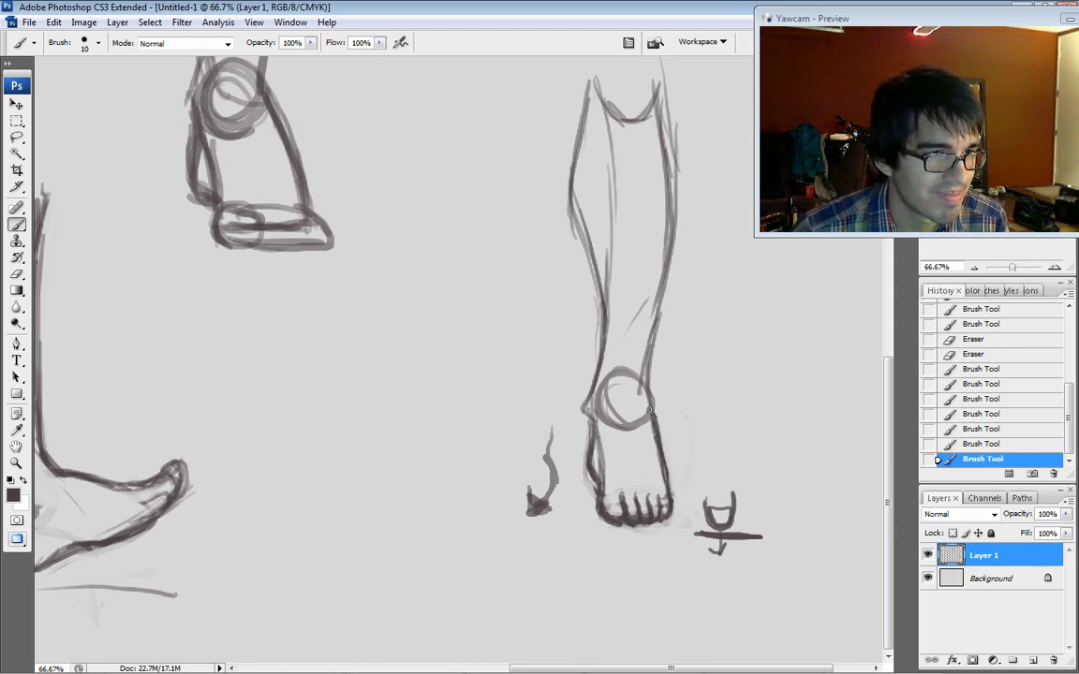
drag(583, 331, 581, 383)
mouse_move(543, 453)
mouse_down()
mouse_move(540, 410)
mouse_move(536, 469)
mouse_move(542, 408)
mouse_up()
Erase and redraw the squiggle left of the foot.
key(e)
mouse_move(552, 433)
mouse_down()
mouse_move(538, 389)
mouse_move(532, 436)
mouse_up()
mouse_move(540, 410)
mouse_down()
mouse_move(528, 433)
mouse_move(541, 468)
mouse_up()
key(b)
drag(545, 412, 536, 444)
drag(538, 381, 527, 409)
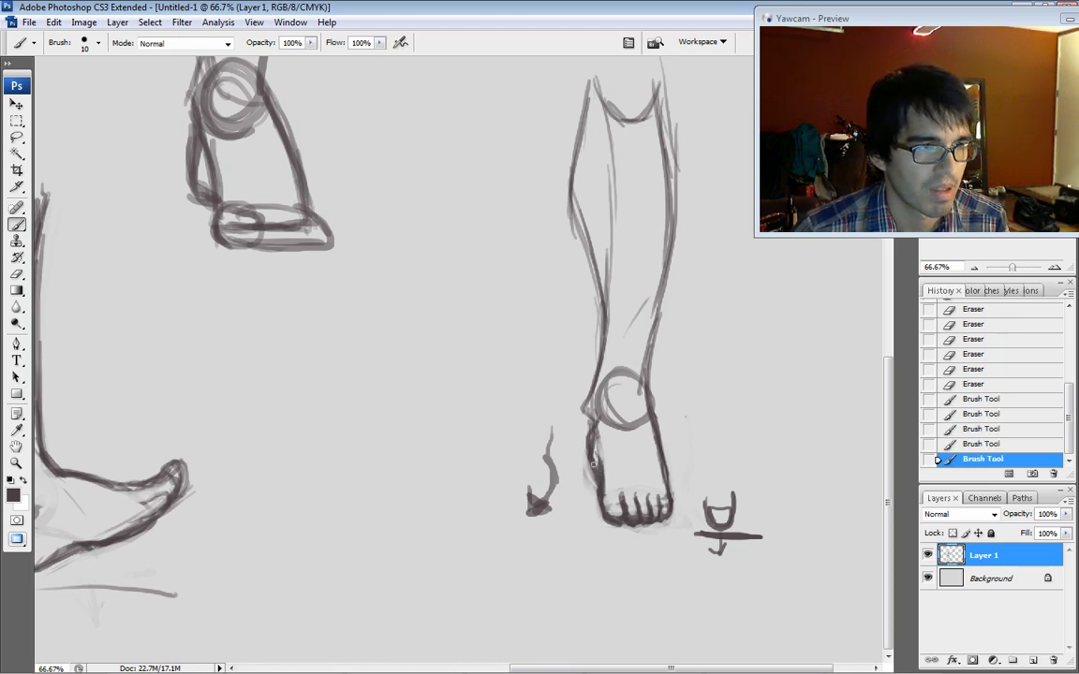
mouse_move(590, 436)
mouse_down()
mouse_move(602, 511)
mouse_move(659, 505)
mouse_move(653, 526)
mouse_up()
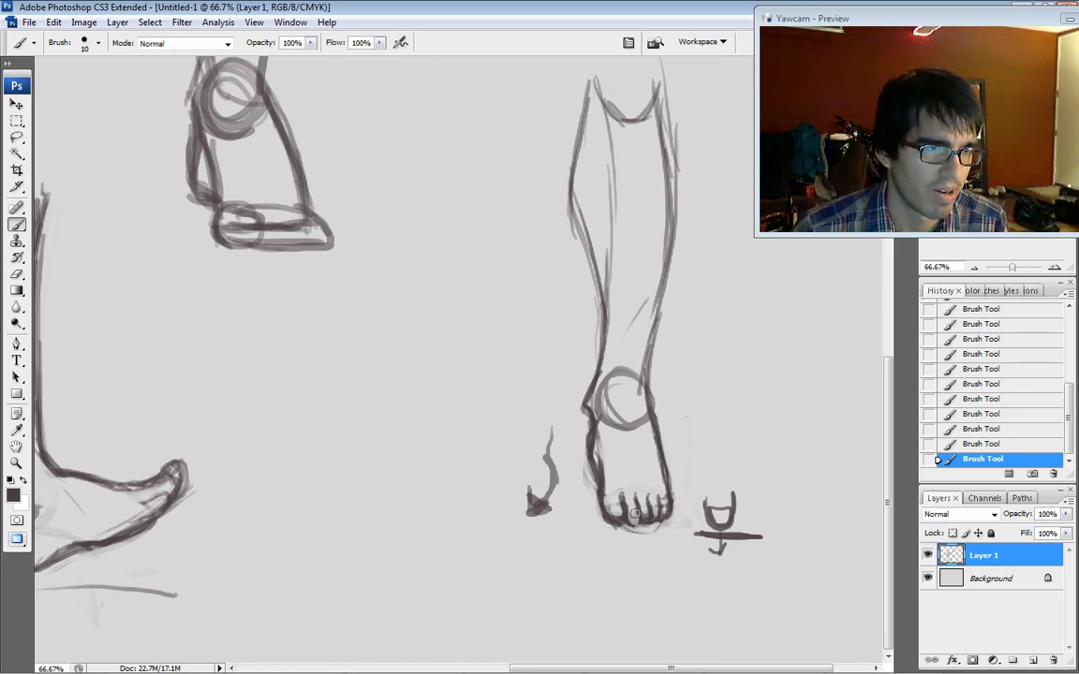
Erase the old toe lines and redraw short toe strokes along the foot's bottom.
key(e)
drag(634, 513, 646, 510)
mouse_move(623, 510)
mouse_down()
mouse_move(665, 510)
mouse_move(608, 511)
mouse_move(620, 522)
mouse_up()
key(b)
drag(604, 519, 622, 521)
mouse_move(605, 518)
mouse_down()
mouse_move(623, 520)
mouse_move(623, 509)
mouse_move(637, 522)
mouse_up()
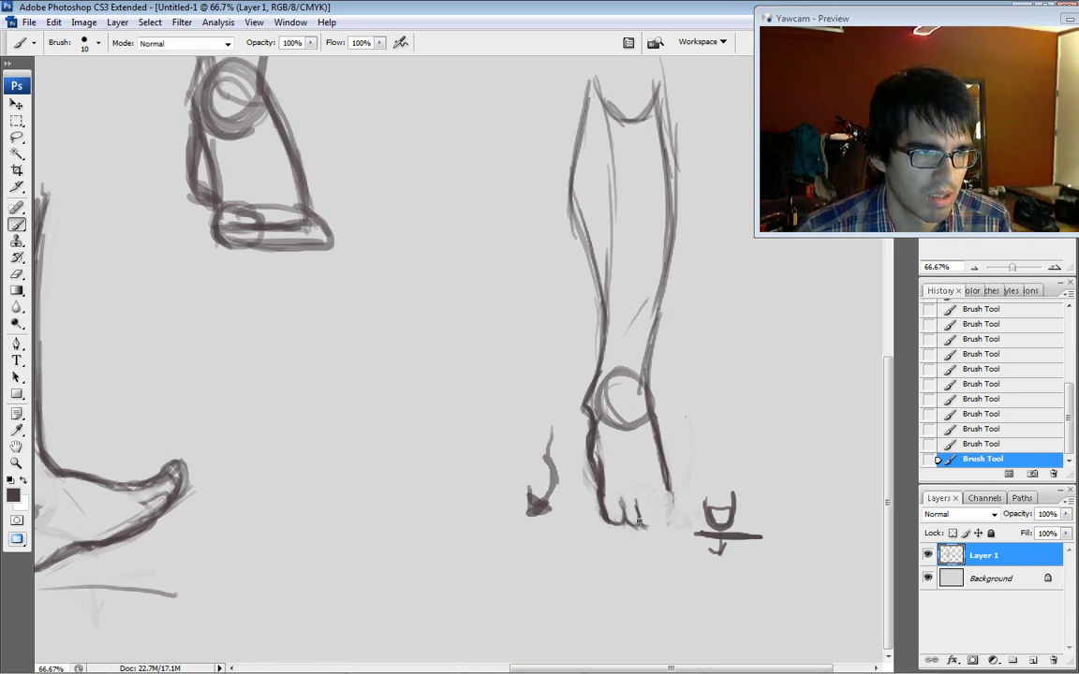
Add a curved stroke across the ankle and short strokes at the toes.
drag(653, 513, 664, 500)
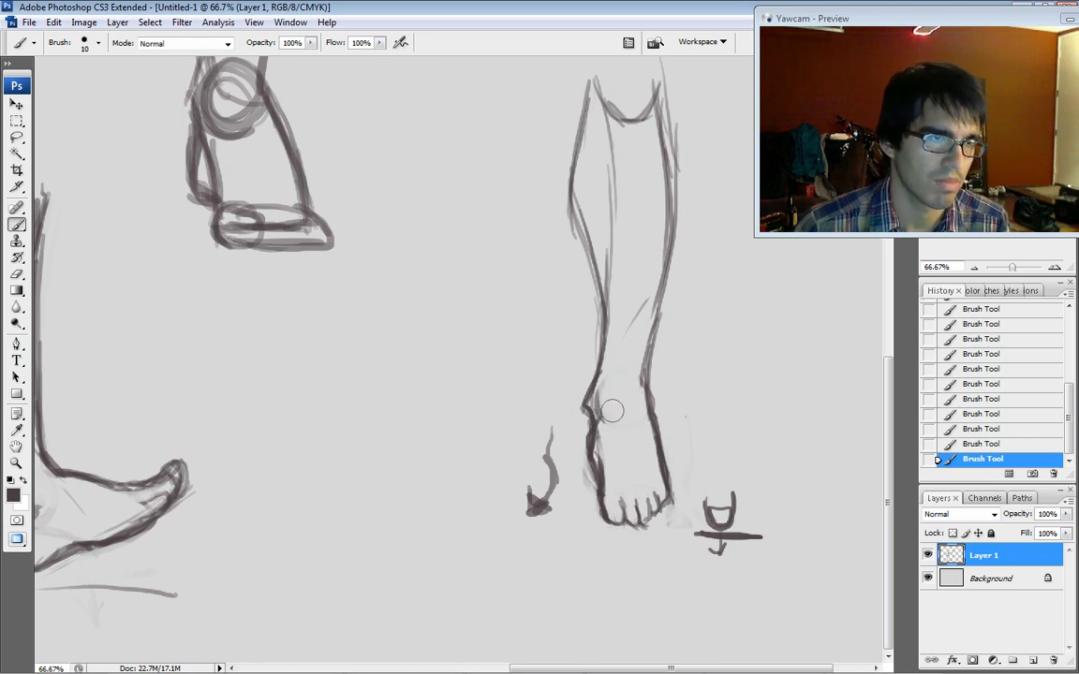
key(e)
mouse_move(614, 403)
mouse_down()
mouse_move(645, 389)
mouse_move(670, 440)
mouse_up()
key(b)
mouse_move(646, 497)
mouse_down()
mouse_move(666, 506)
mouse_move(622, 517)
mouse_move(646, 515)
mouse_up()
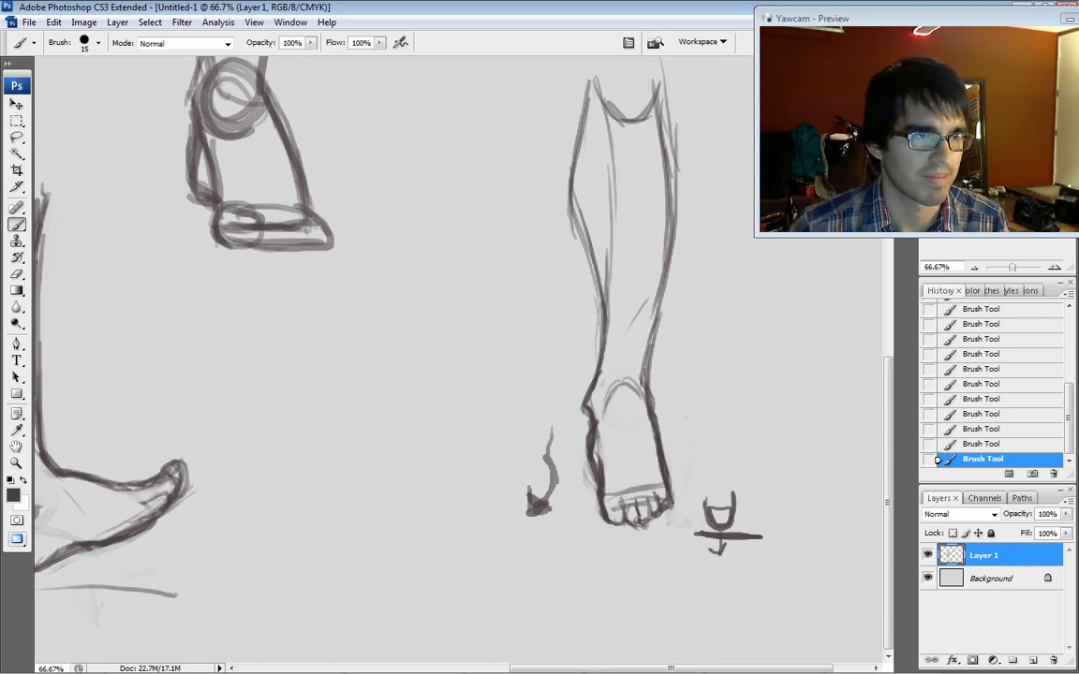
key(bracketright)
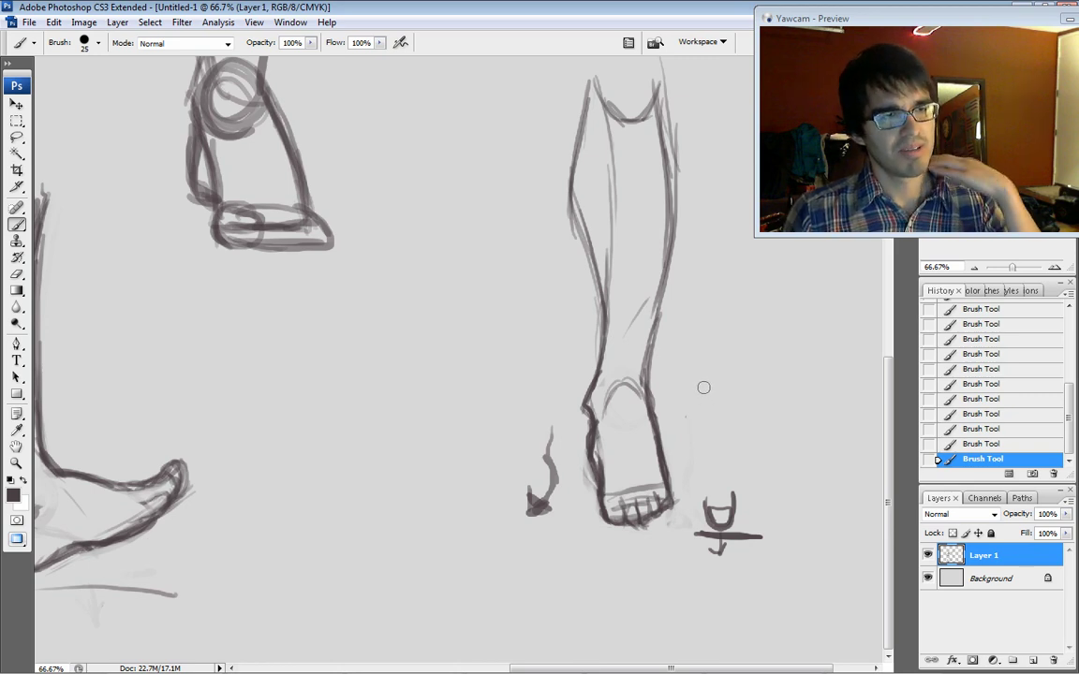
key(bracketleft)
key(bracketleft)
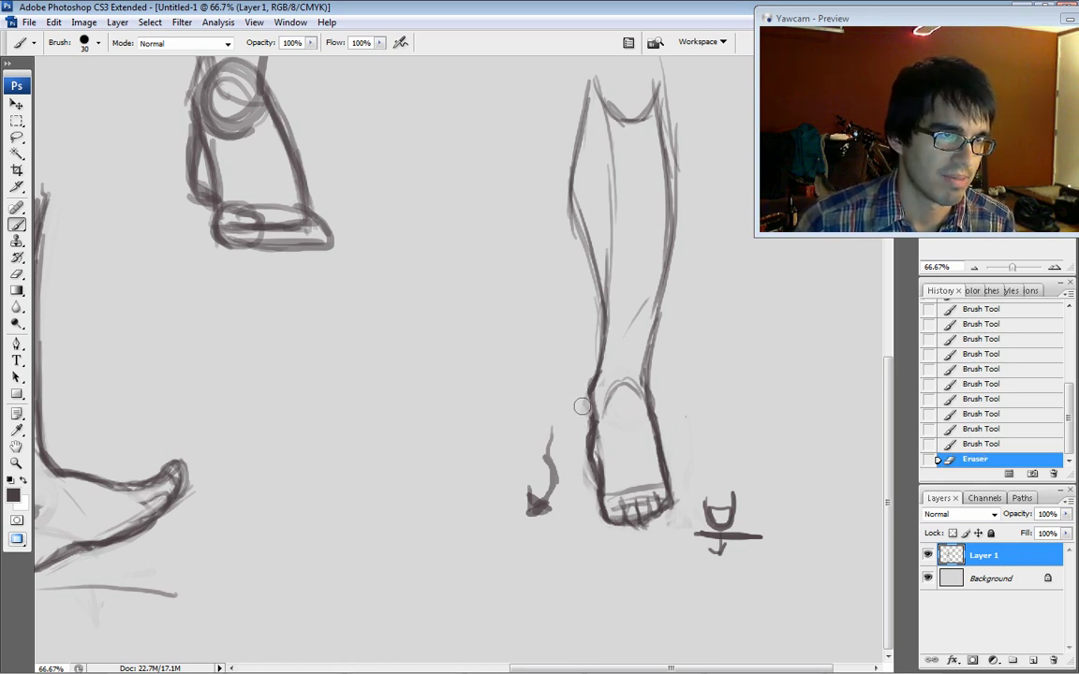
Add new strokes to the foot and erase faint marks left of the ankle.
drag(581, 405, 578, 413)
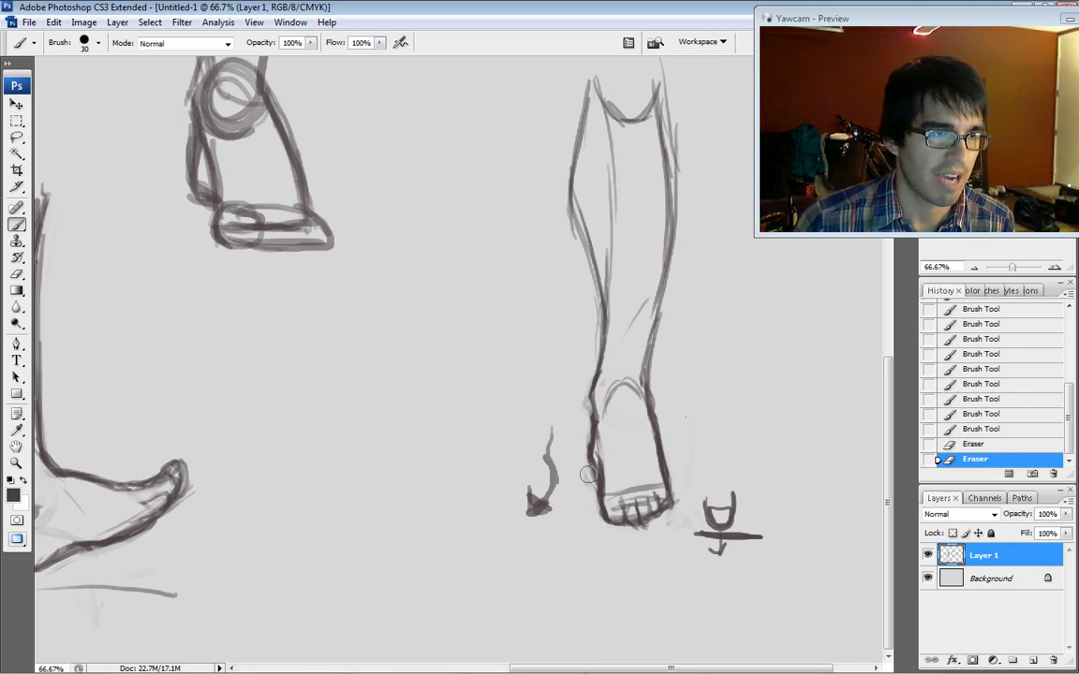
key(bracketright)
key(bracketright)
key(bracketright)
drag(538, 421, 592, 453)
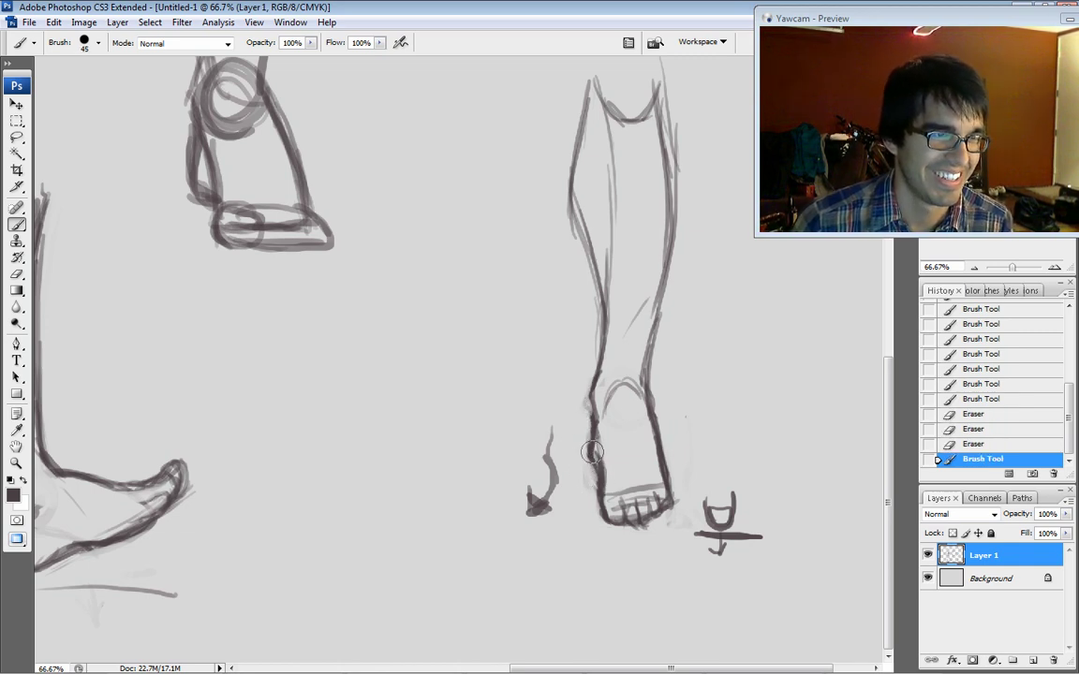
key(bracketleft)
key(bracketleft)
key(bracketleft)
mouse_move(557, 389)
mouse_down()
mouse_move(543, 464)
mouse_move(534, 449)
mouse_move(595, 492)
mouse_up()
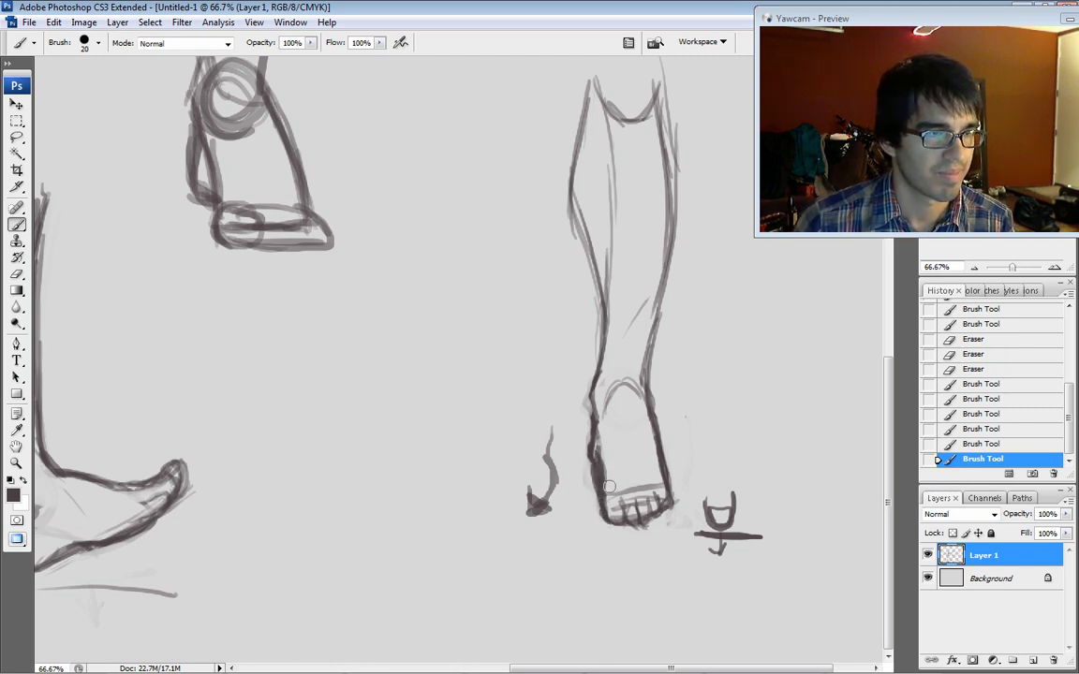
key(e)
mouse_move(553, 403)
mouse_down()
mouse_move(543, 442)
mouse_move(531, 424)
mouse_up()
drag(535, 413, 528, 440)
Redraw the ankle's left contour darker.
drag(605, 500, 594, 440)
drag(592, 440, 598, 478)
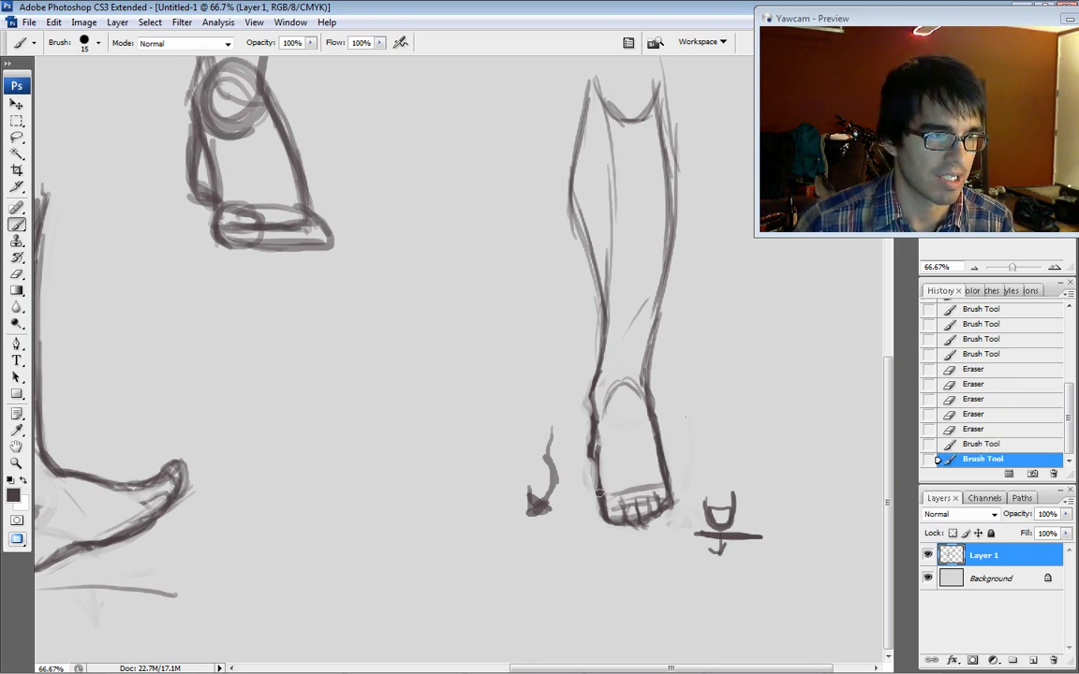
mouse_move(543, 393)
mouse_down()
mouse_move(535, 440)
mouse_move(597, 473)
mouse_up()
mouse_move(592, 440)
mouse_down()
mouse_move(596, 471)
mouse_move(592, 440)
mouse_up()
drag(597, 468, 592, 438)
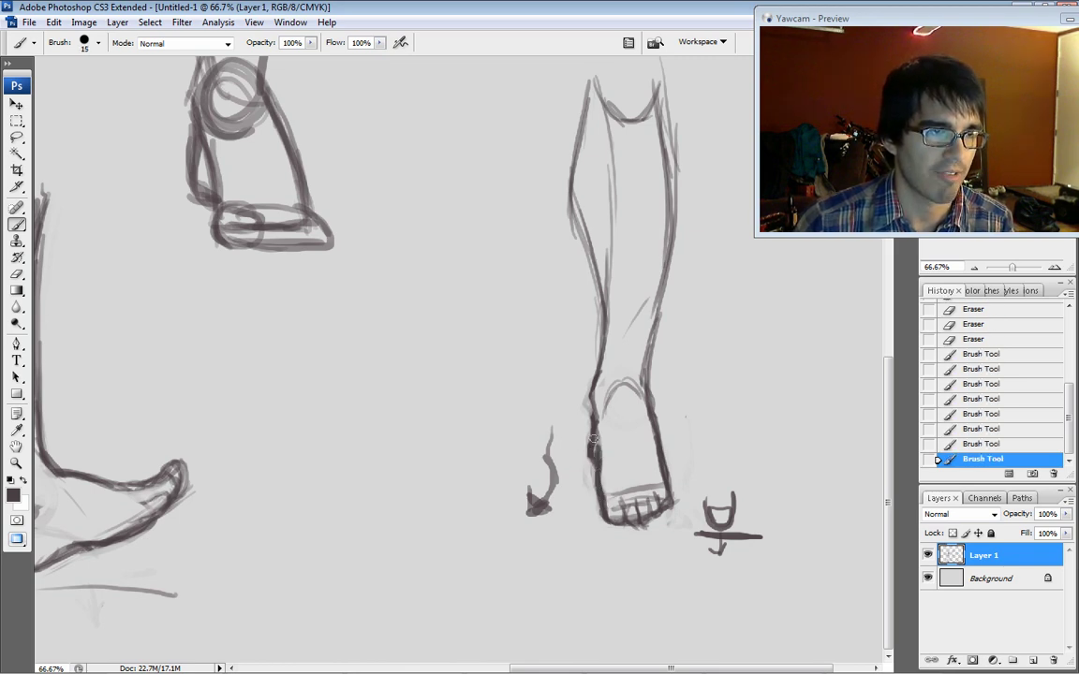
Sketch a rough triangle with a base line to the right of the foot.
drag(757, 398, 738, 458)
drag(794, 393, 857, 449)
drag(740, 458, 845, 449)
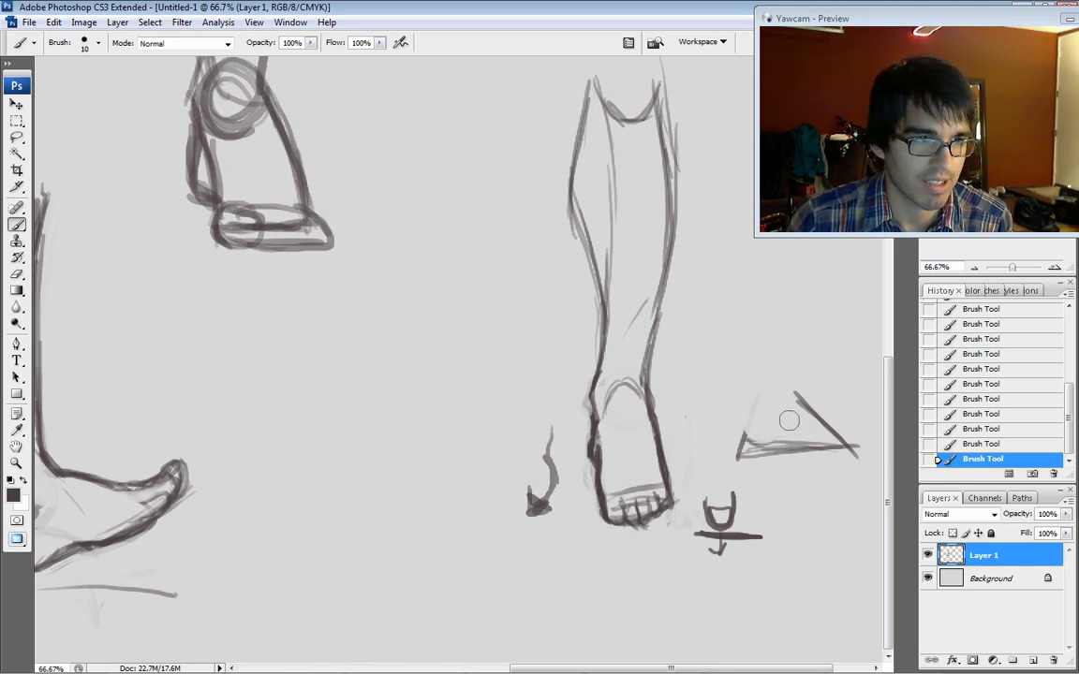
Erase the triangle's top and brush an ankle circle with the foot's right side.
mouse_move(787, 421)
mouse_down()
mouse_move(855, 445)
mouse_move(774, 455)
mouse_up()
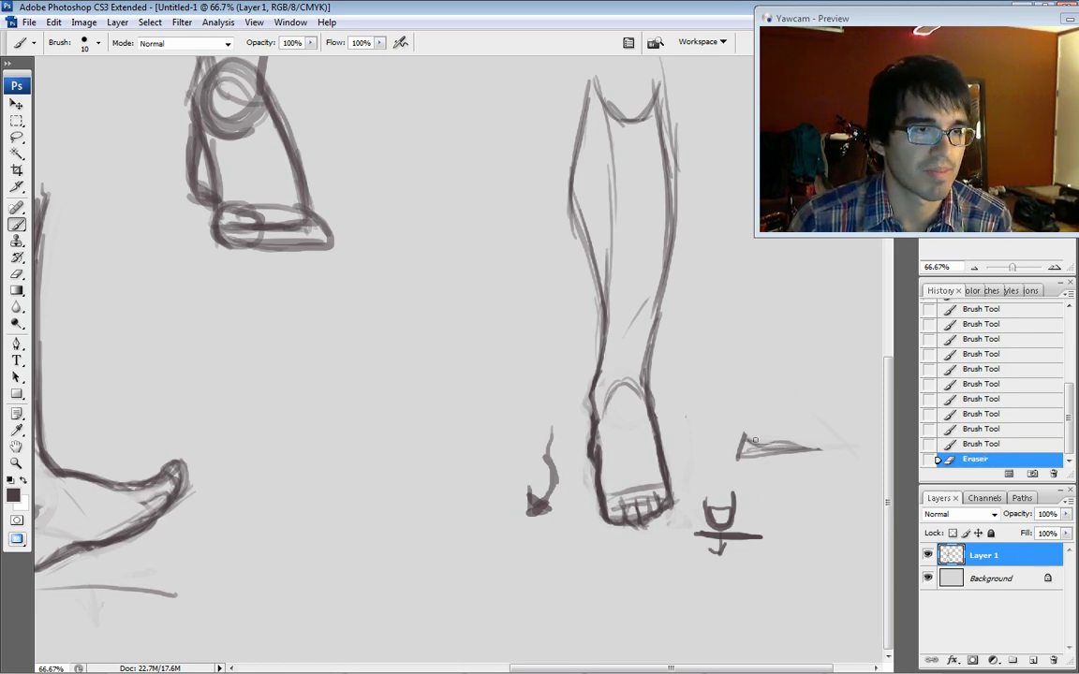
key(bracketright)
mouse_move(806, 448)
mouse_down()
mouse_move(767, 445)
mouse_move(735, 412)
mouse_move(744, 430)
mouse_up()
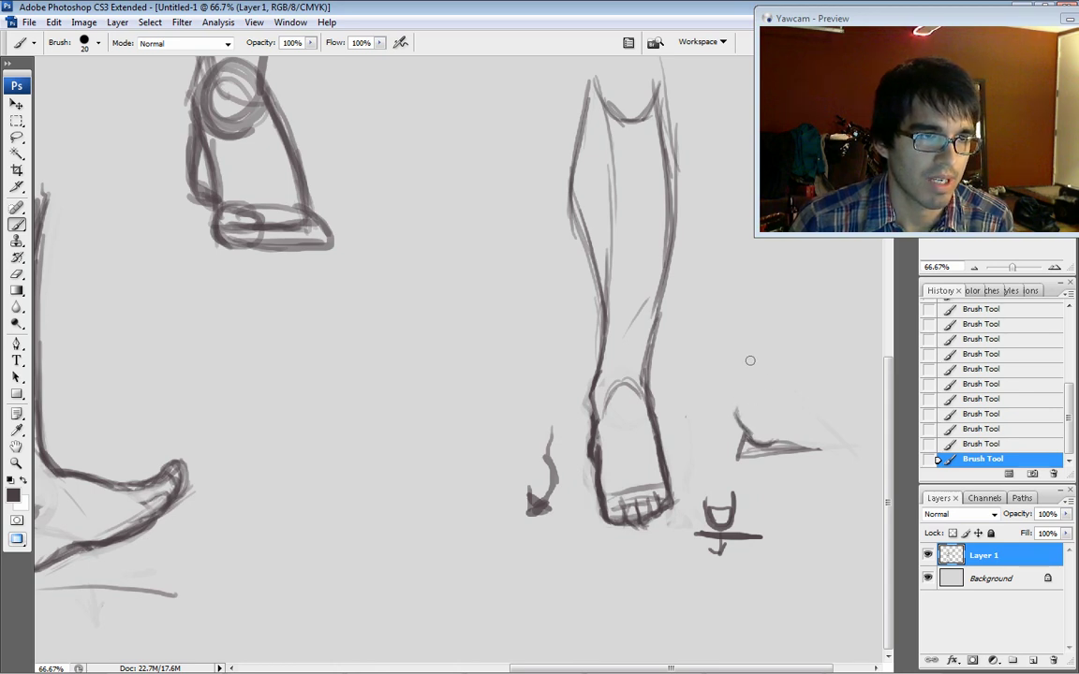
mouse_move(754, 342)
mouse_down()
mouse_move(746, 400)
mouse_move(766, 425)
mouse_up()
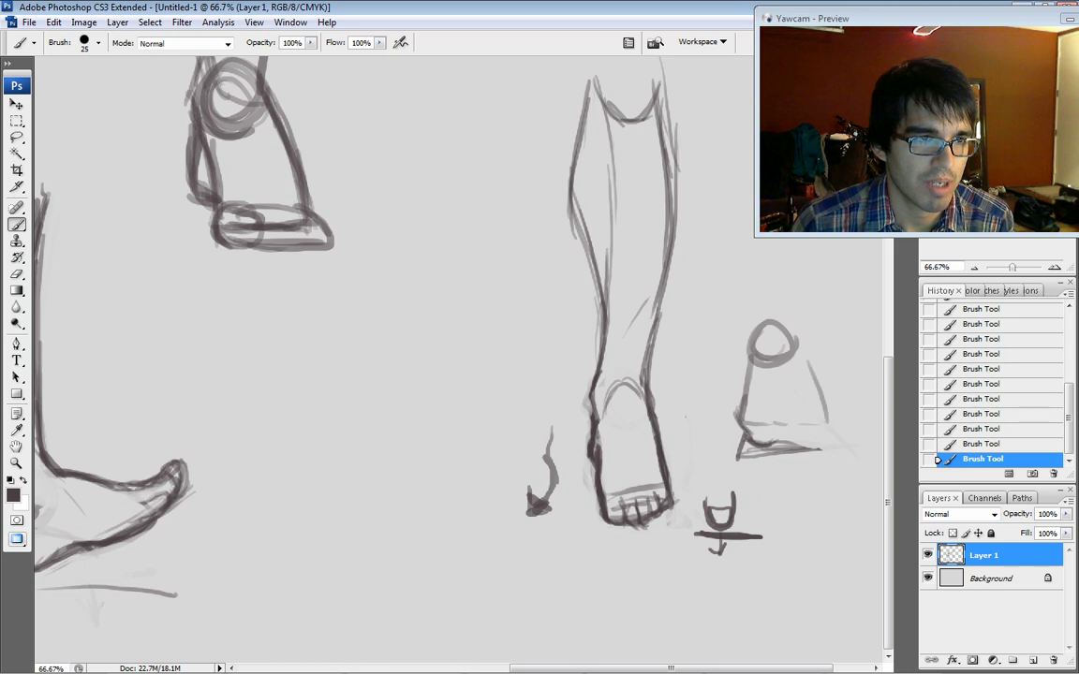
drag(793, 348, 826, 418)
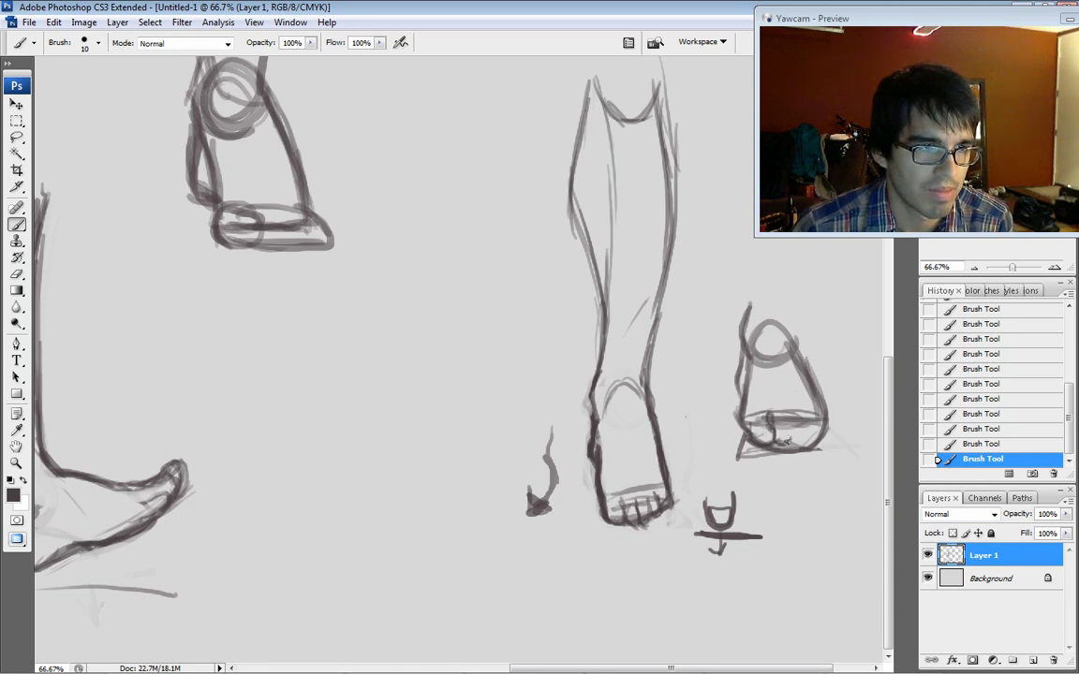
Sketch toes inside the triangle and erase stray marks on the second foot.
drag(767, 419, 803, 422)
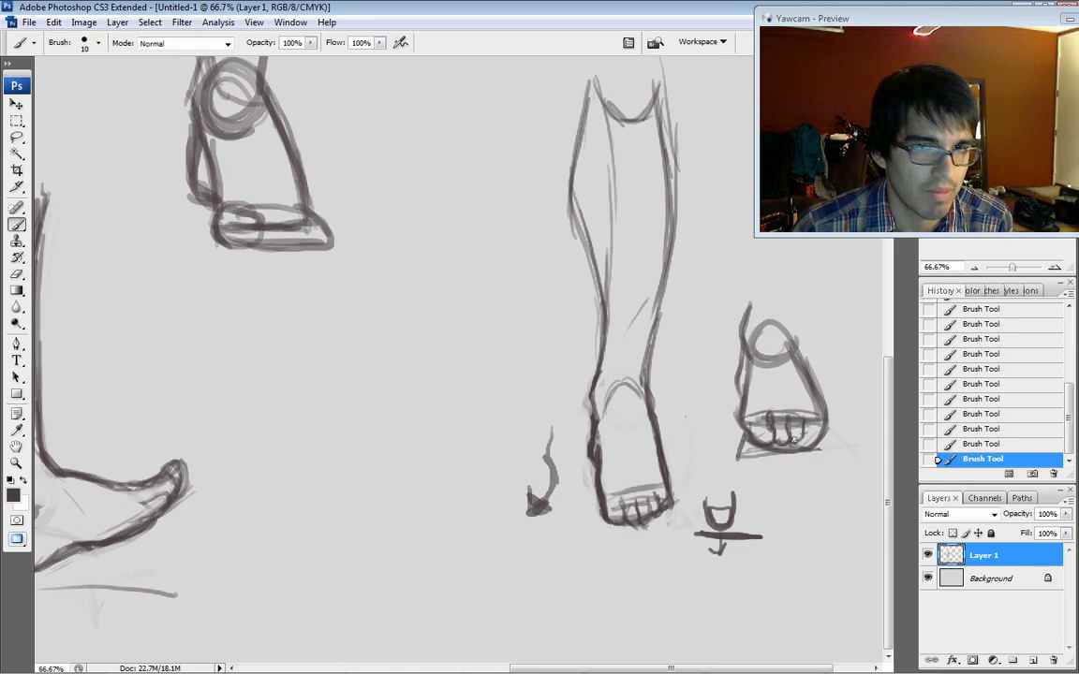
drag(799, 426, 813, 431)
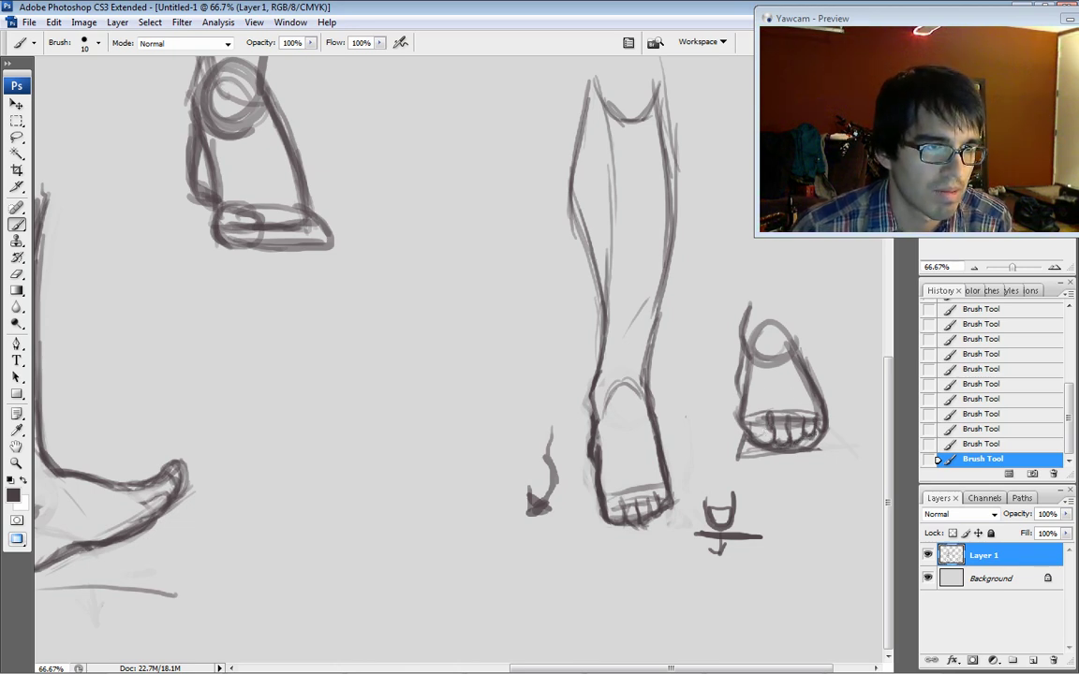
mouse_move(752, 410)
mouse_down()
mouse_move(749, 378)
mouse_move(772, 409)
mouse_up()
drag(696, 370, 707, 384)
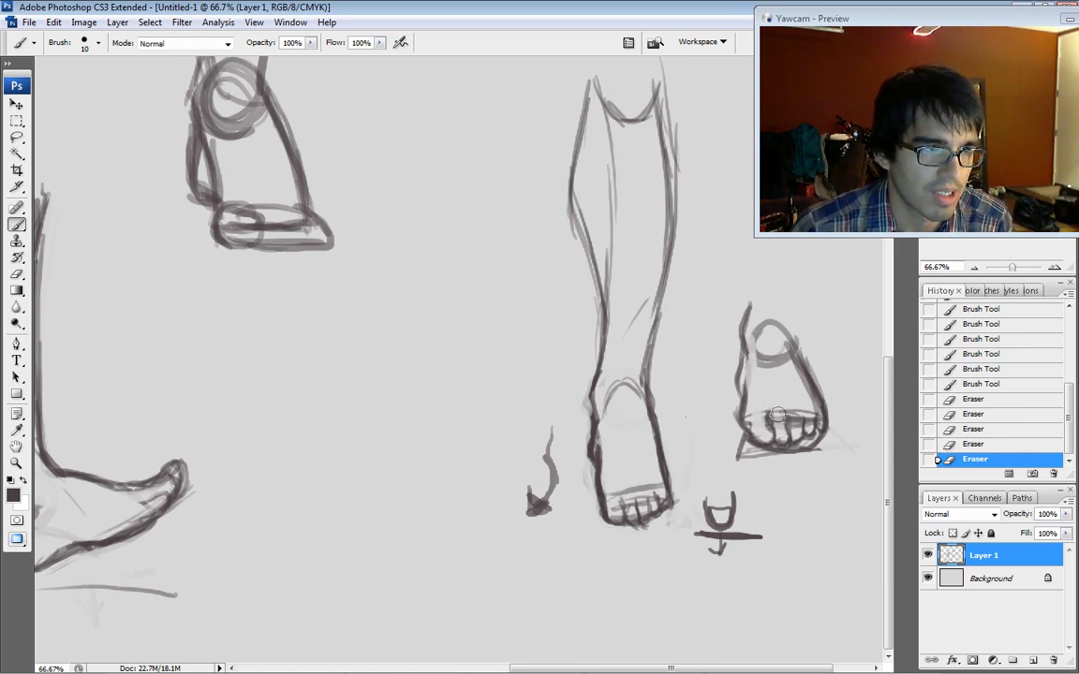
mouse_move(792, 413)
mouse_down()
mouse_move(818, 410)
mouse_move(799, 394)
mouse_move(818, 426)
mouse_up()
Redraw the second foot's toes and strengthen the outline above the ankle circle.
drag(821, 426, 826, 412)
drag(827, 413, 828, 414)
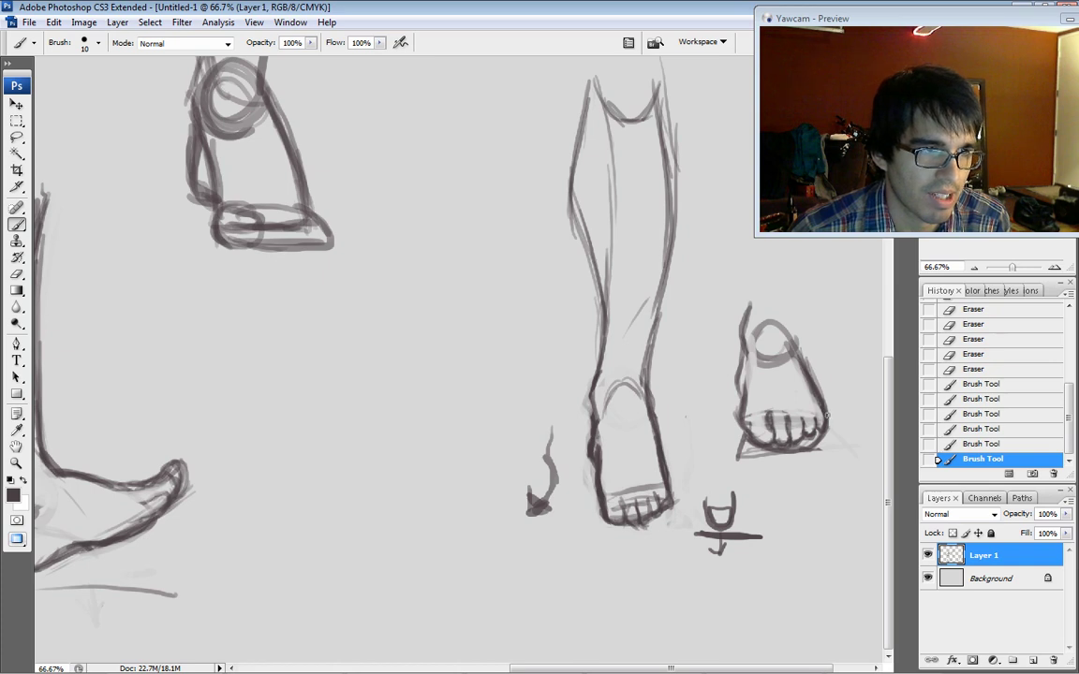
drag(757, 350, 785, 328)
mouse_move(783, 326)
mouse_down()
mouse_move(791, 329)
mouse_move(793, 289)
mouse_up()
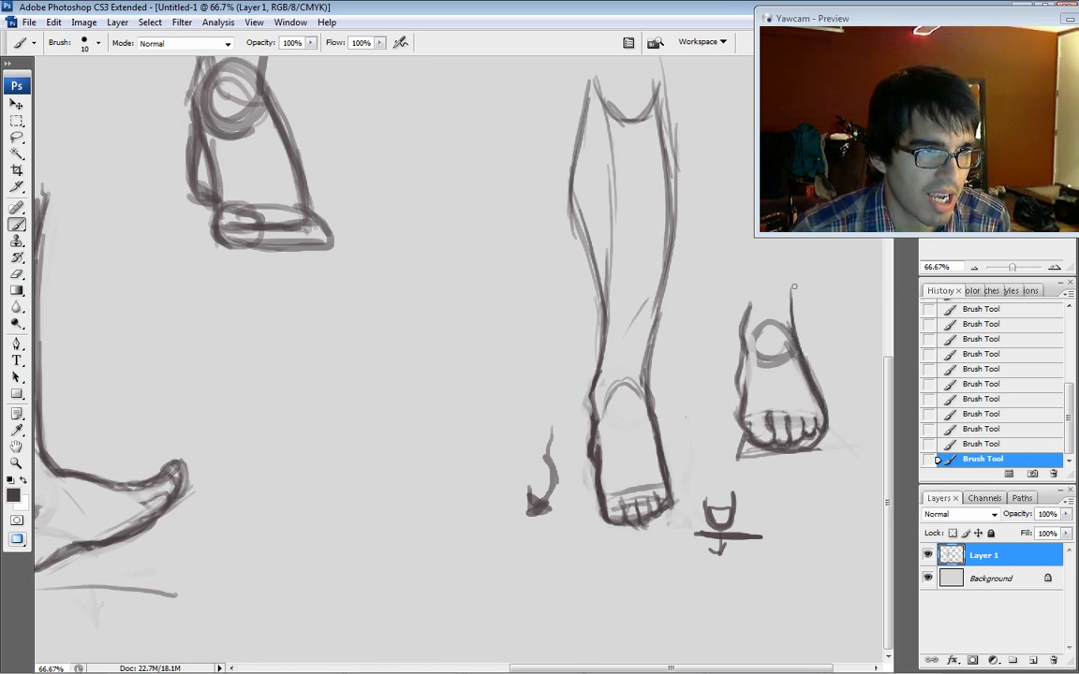
Sketch leg lines rising above the second foot, then adjust the brush size.
mouse_move(738, 239)
mouse_down()
mouse_move(747, 317)
mouse_move(764, 281)
mouse_up()
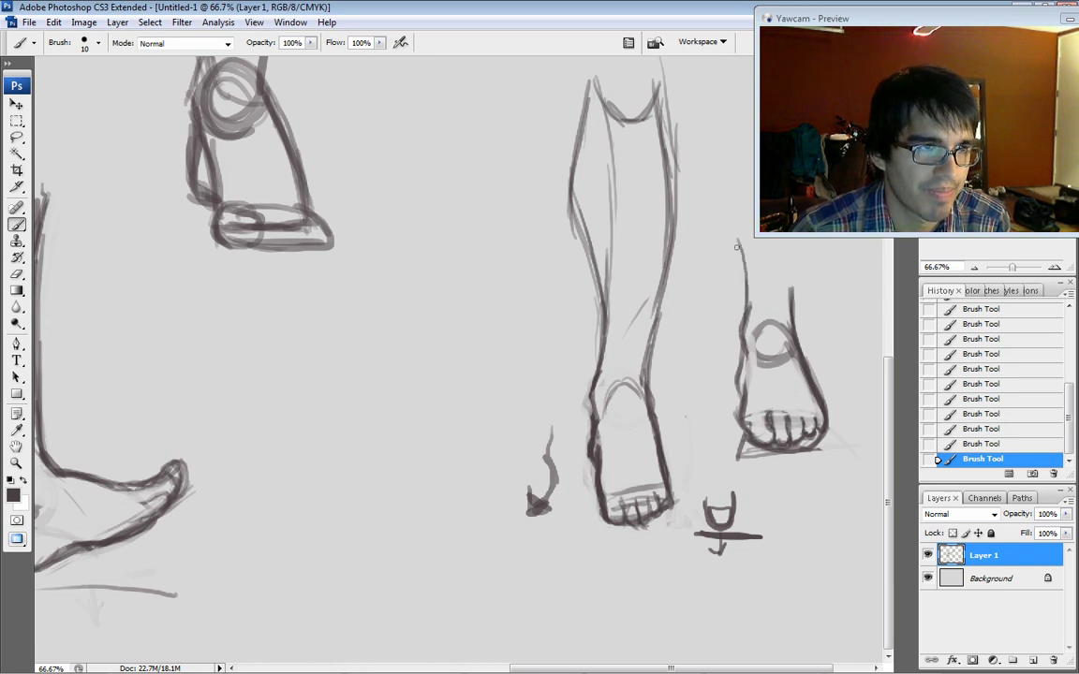
drag(725, 212, 748, 307)
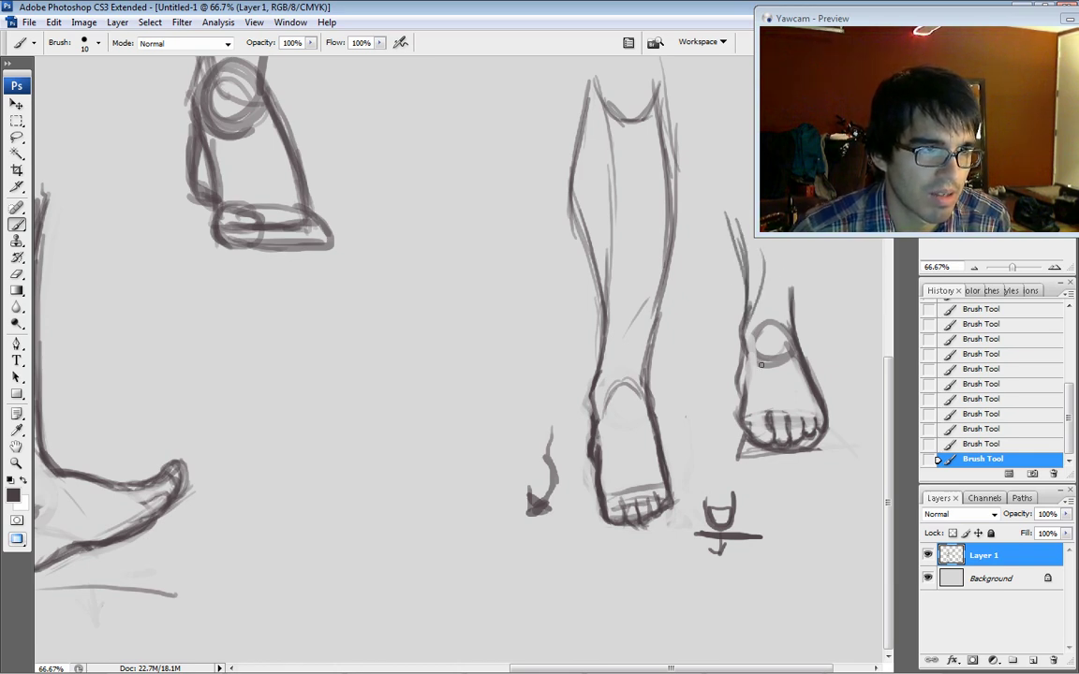
key(bracketright)
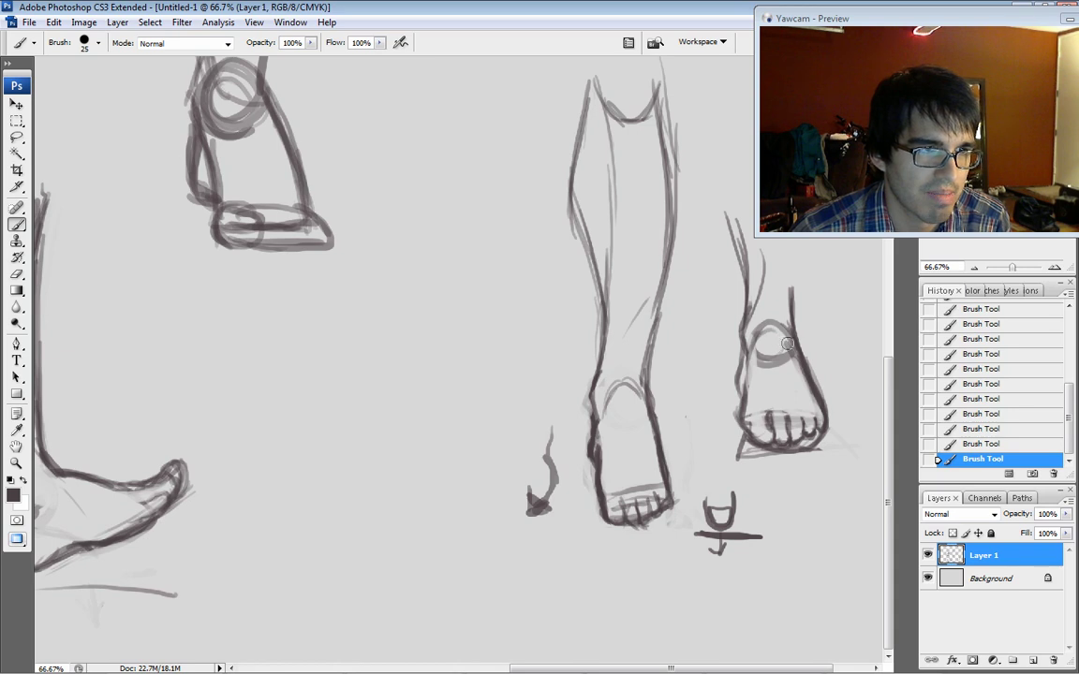
key(bracketleft)
key(bracketleft)
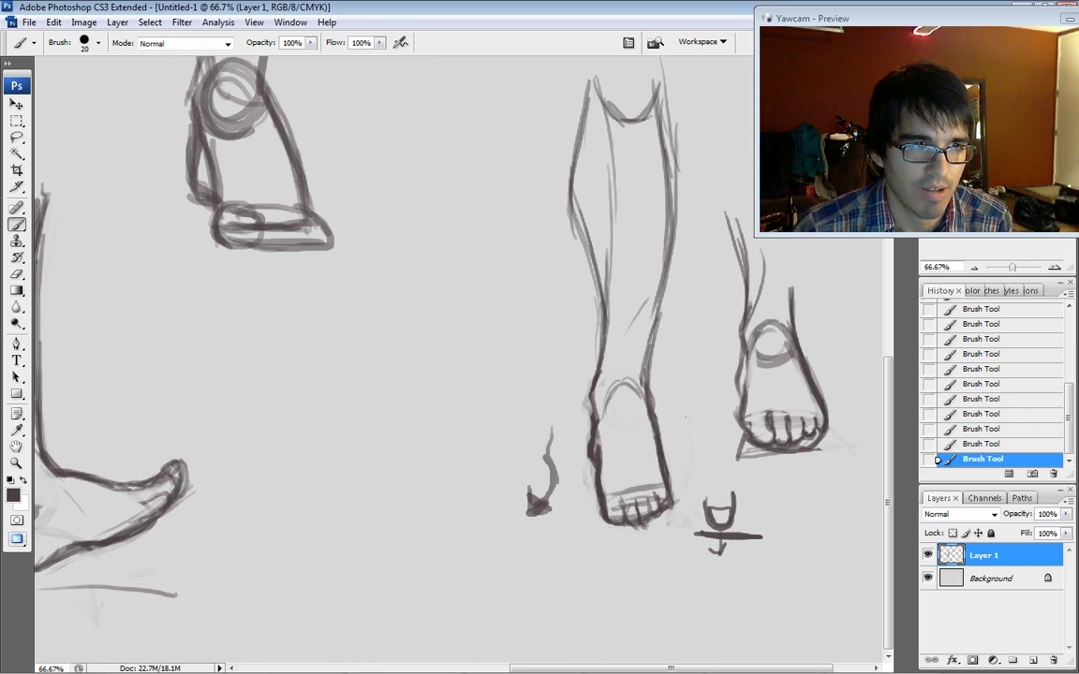
key(bracketleft)
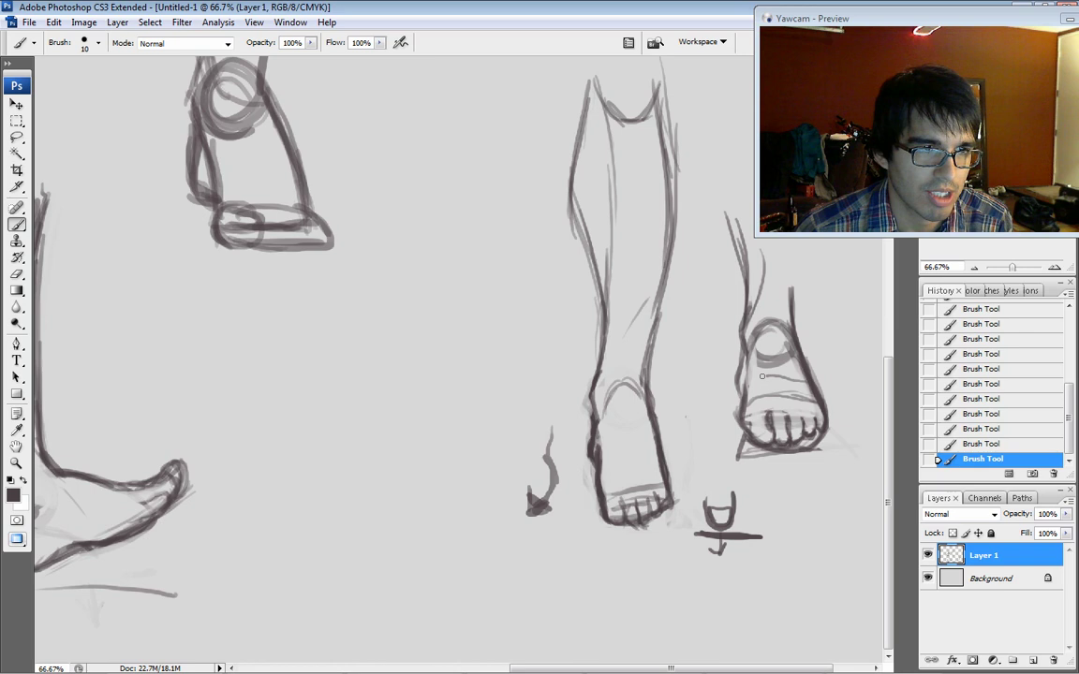
Add a curved contour stroke, extend the ankle lines upward, and erase faint marks.
drag(785, 356, 762, 337)
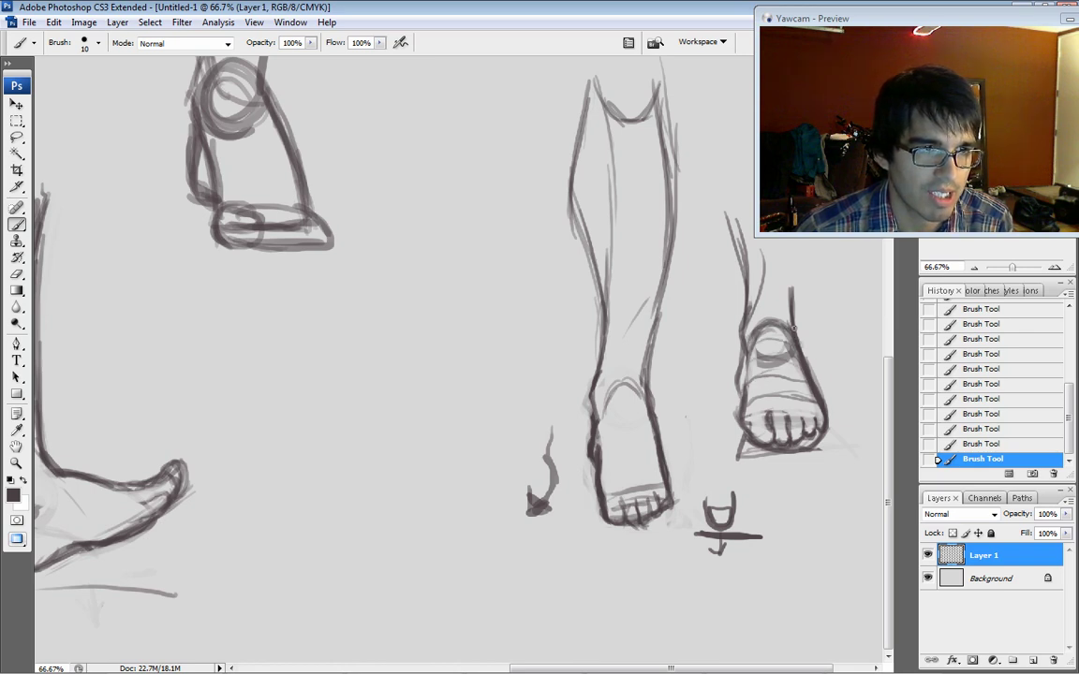
drag(792, 312, 793, 324)
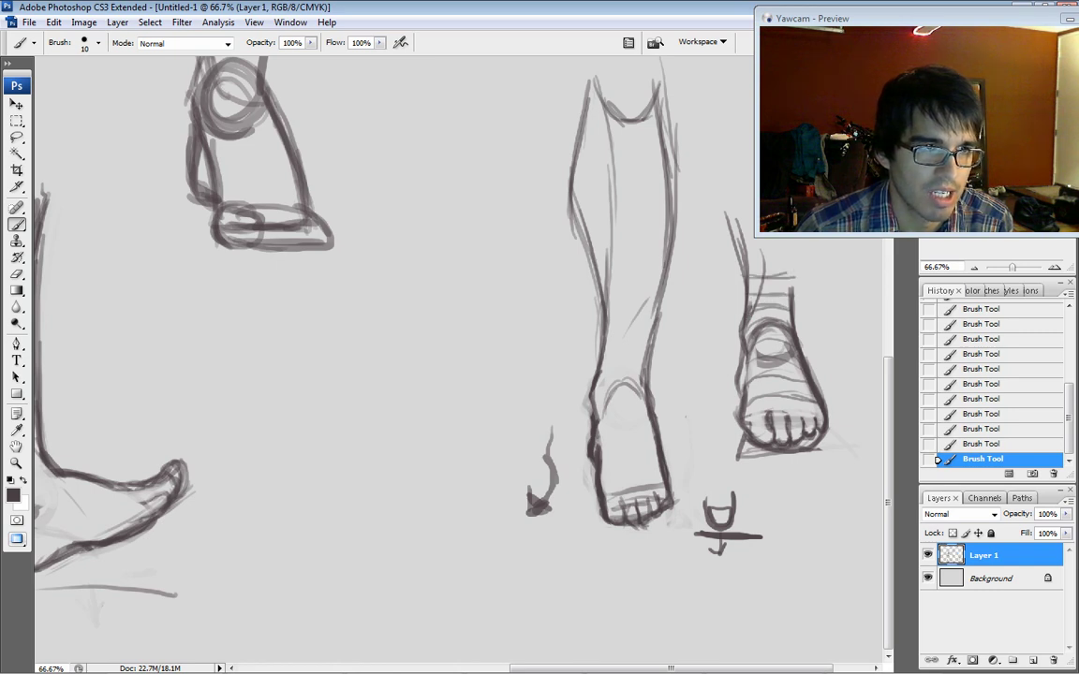
mouse_move(747, 273)
mouse_down()
mouse_move(787, 261)
mouse_move(795, 299)
mouse_up()
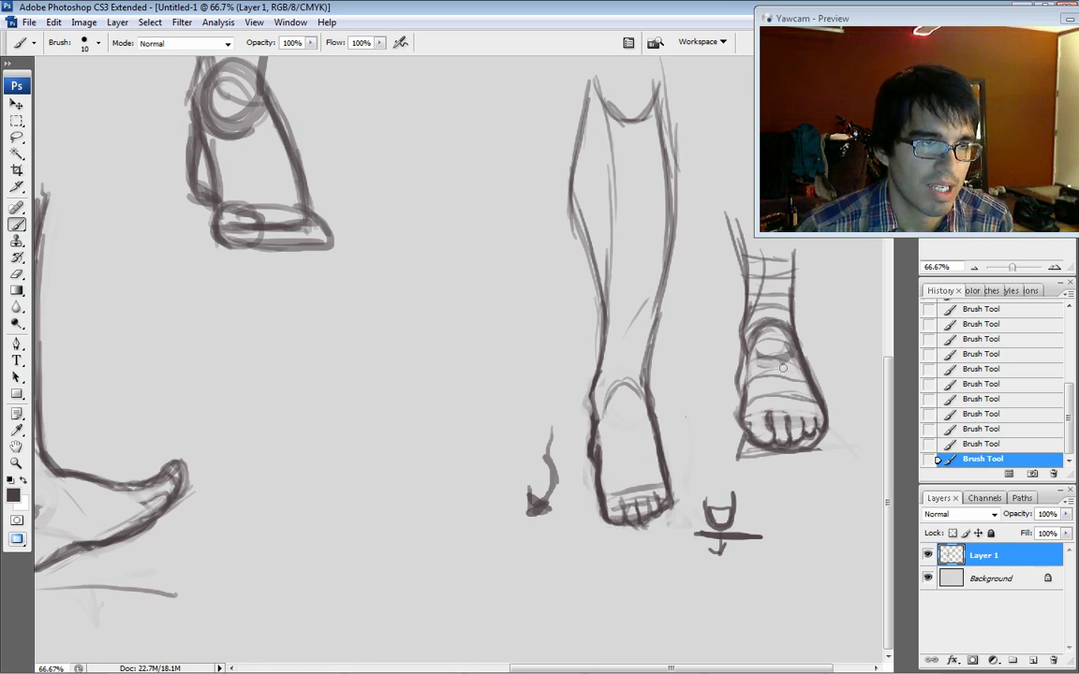
drag(782, 368, 795, 378)
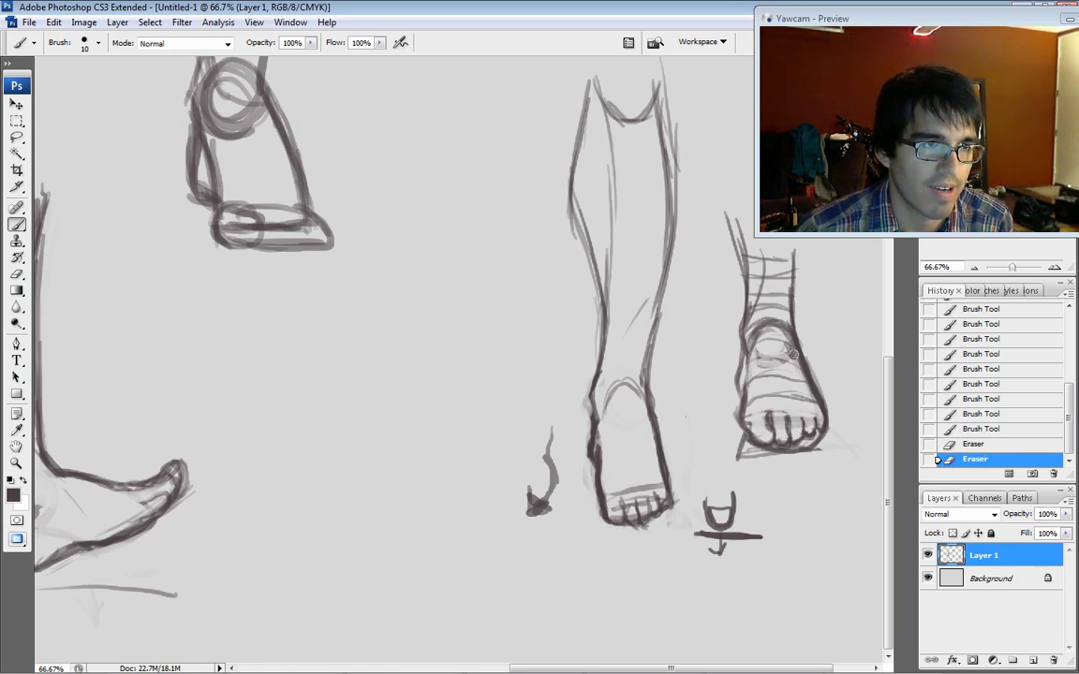
drag(776, 331, 771, 311)
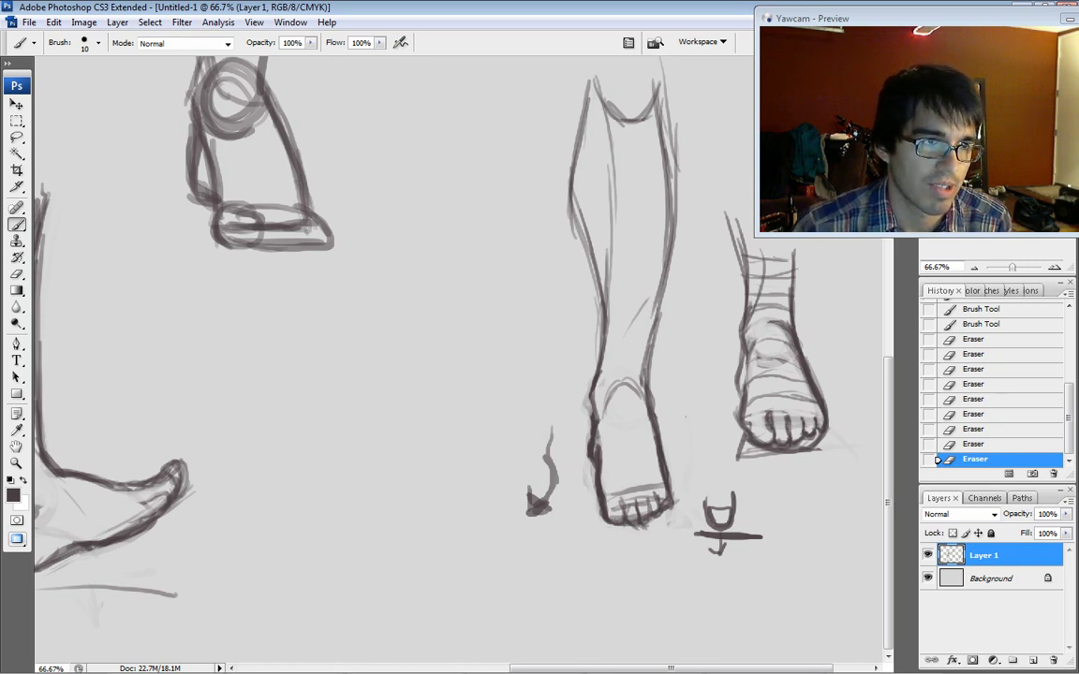
mouse_move(773, 345)
mouse_down()
mouse_move(787, 361)
mouse_move(745, 344)
mouse_up()
Darken the second foot's left edge and toe outlines with the brush.
key(b)
mouse_move(743, 341)
mouse_down()
mouse_move(758, 398)
mouse_move(807, 408)
mouse_up()
key(bracketright)
key(bracketright)
key(bracketright)
drag(804, 405, 819, 408)
drag(794, 337, 828, 423)
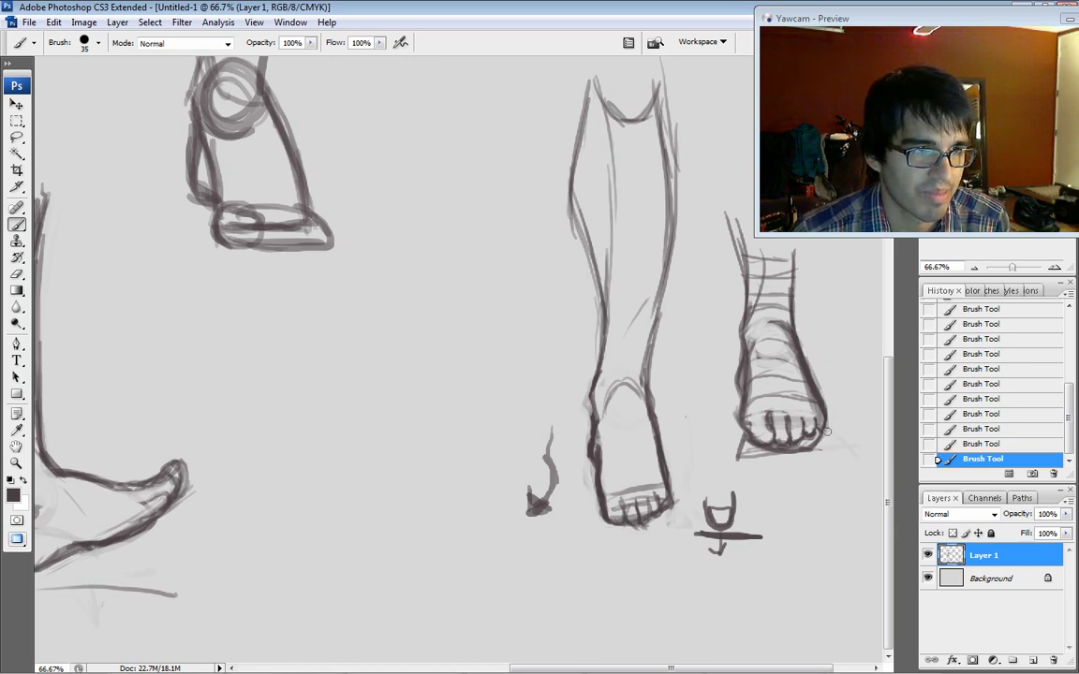
Refine the right foot's toes, alternating eraser and brush at different sizes.
key(e)
drag(796, 440, 761, 445)
key(b)
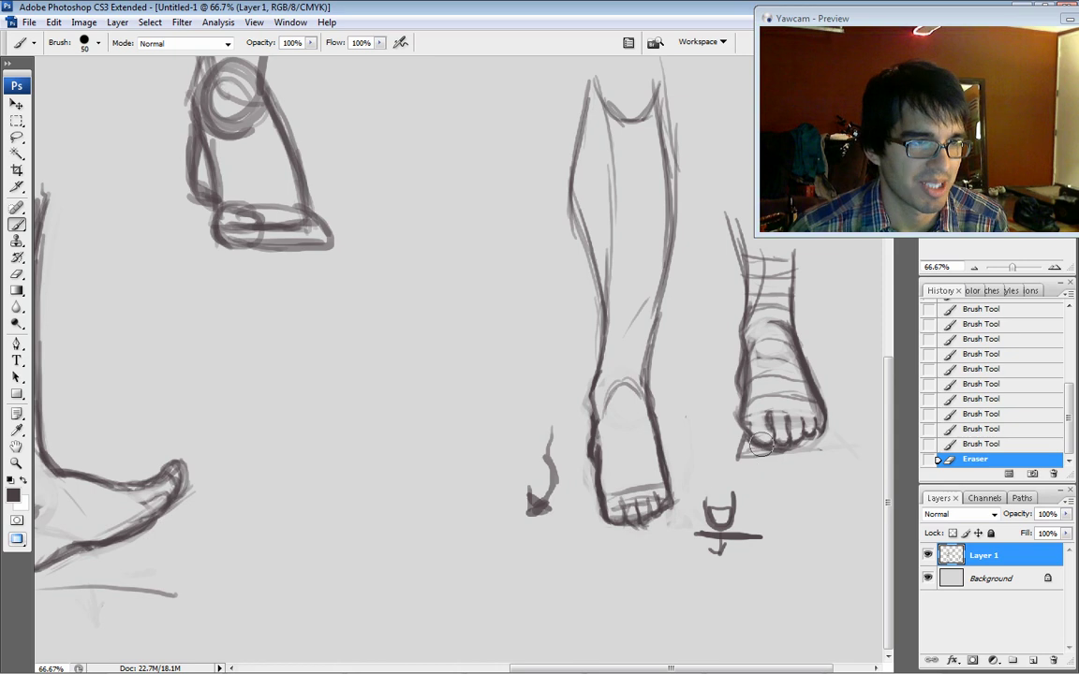
mouse_move(698, 402)
mouse_down()
mouse_move(740, 392)
mouse_move(749, 405)
mouse_up()
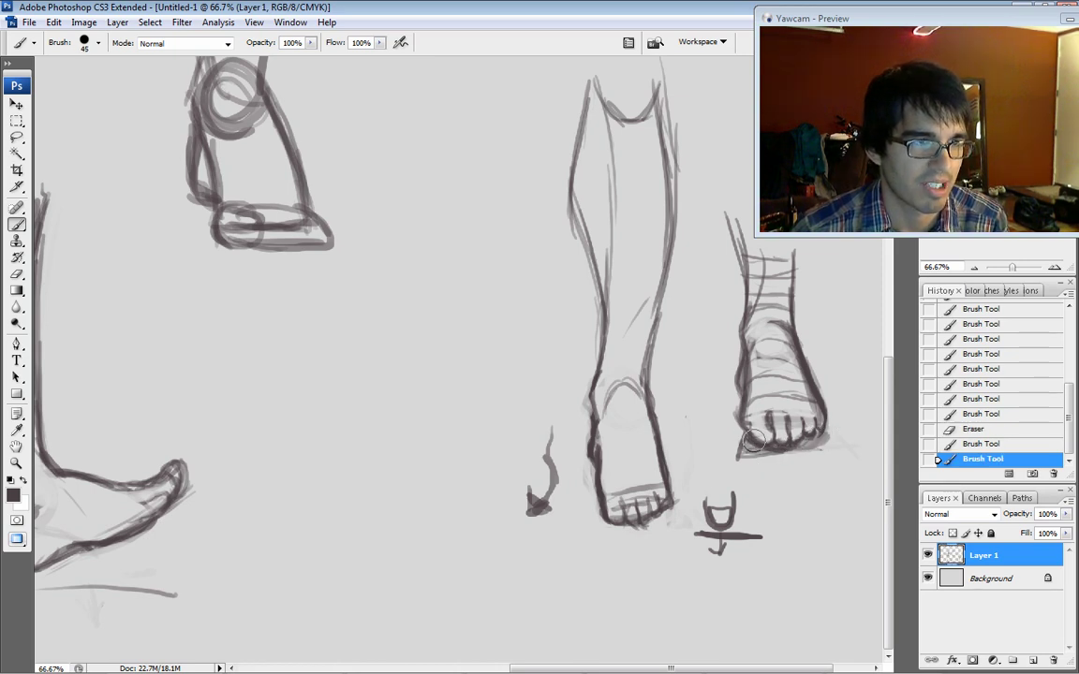
key(bracketleft)
mouse_move(656, 370)
mouse_down()
mouse_move(688, 414)
mouse_move(732, 416)
mouse_move(740, 440)
mouse_move(824, 432)
mouse_up()
key(e)
key(bracketright)
drag(759, 440, 815, 438)
key(bracketleft)
key(bracketleft)
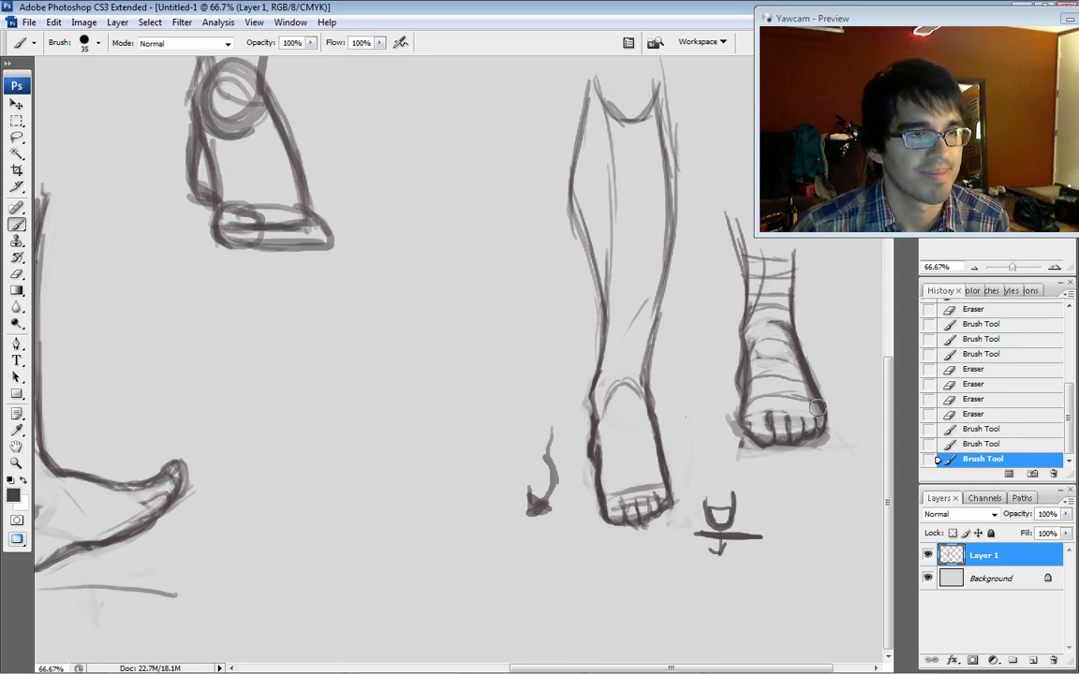
key(bracketleft)
key(bracketleft)
key(bracketleft)
Reinforce the middle leg's right contour with fine strokes.
drag(676, 300, 667, 322)
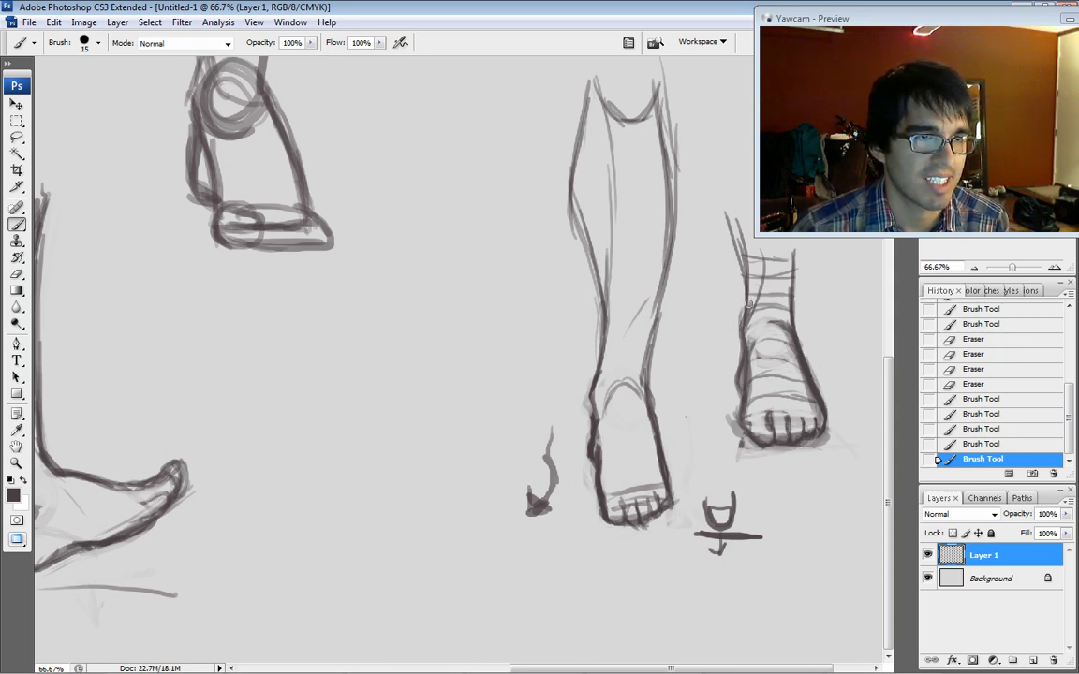
drag(677, 264, 671, 278)
drag(674, 206, 667, 279)
drag(672, 179, 664, 242)
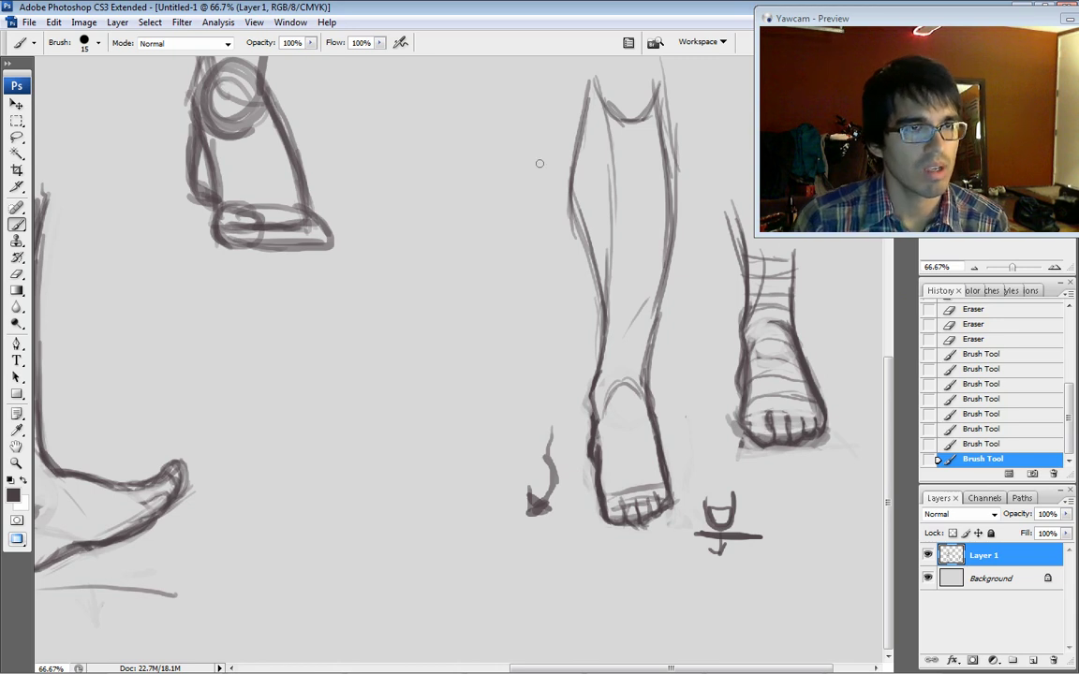
Shift the sketch layer left and slightly down with the Move tool.
key(v)
mouse_move(694, 367)
mouse_down()
mouse_move(538, 393)
mouse_move(554, 402)
mouse_up()
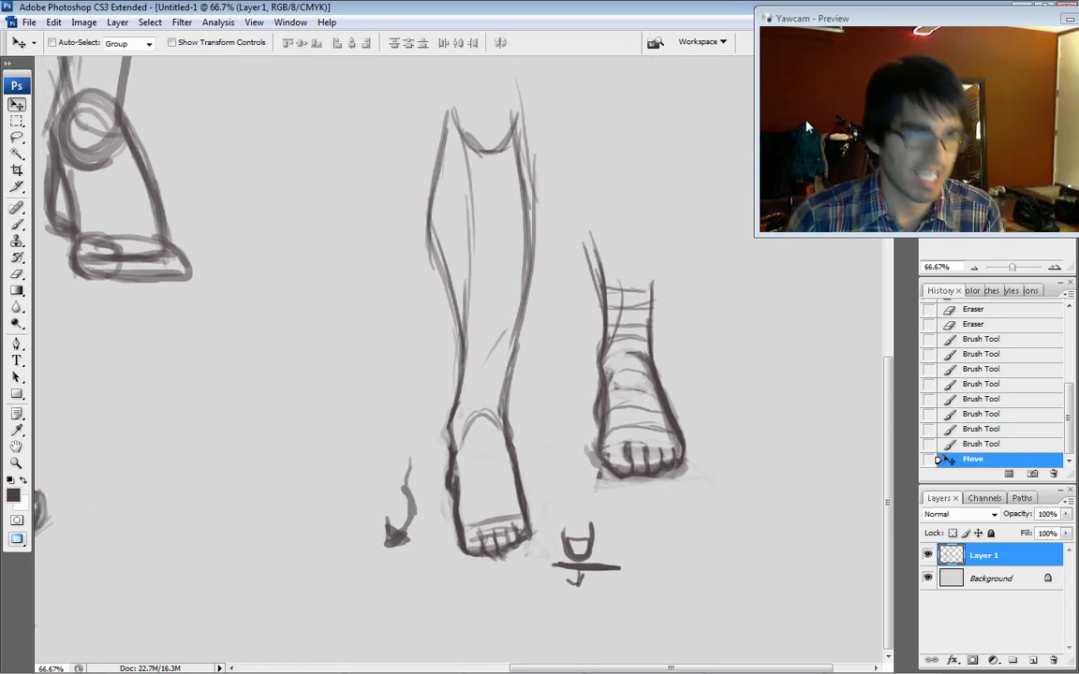
drag(756, 236, 459, 395)
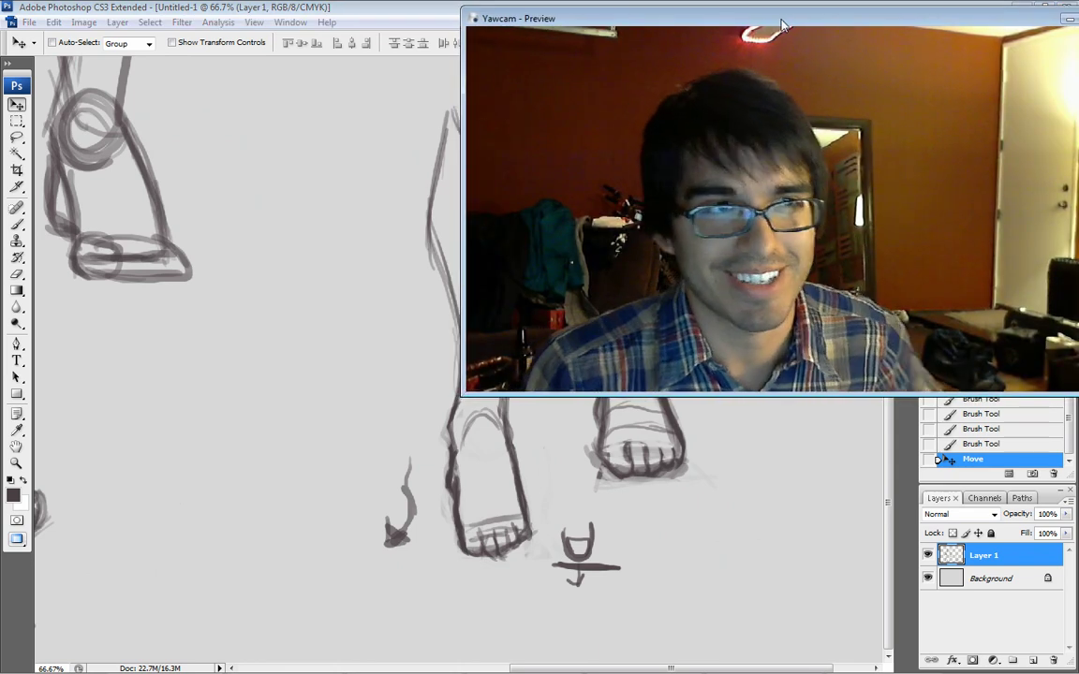
drag(740, 23, 540, 66)
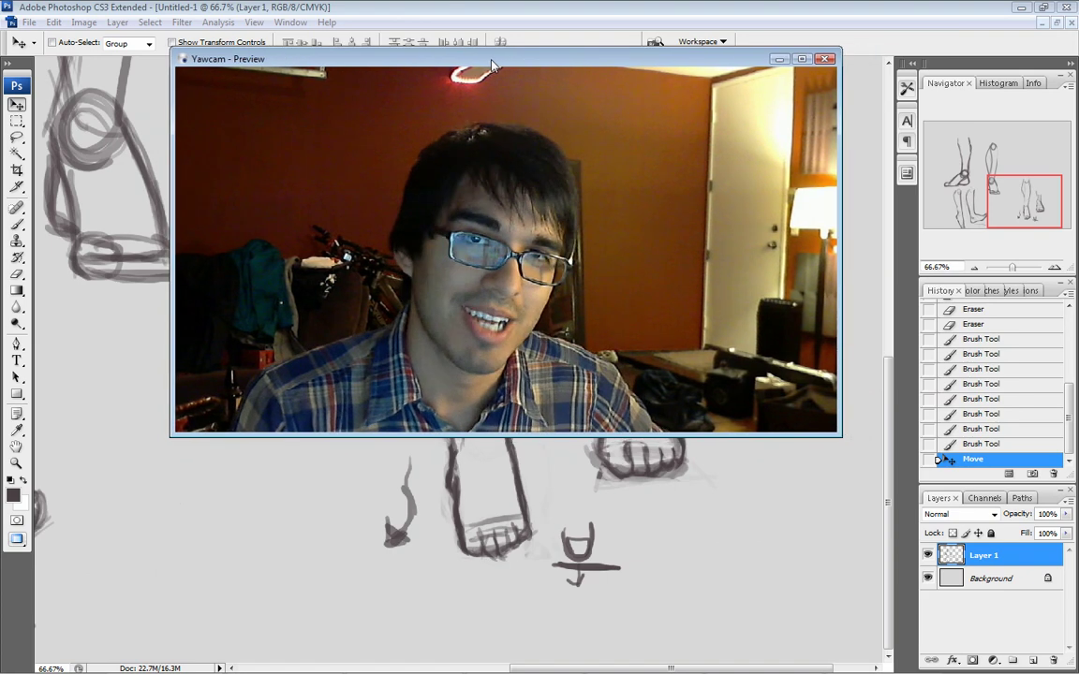
drag(545, 56, 543, 57)
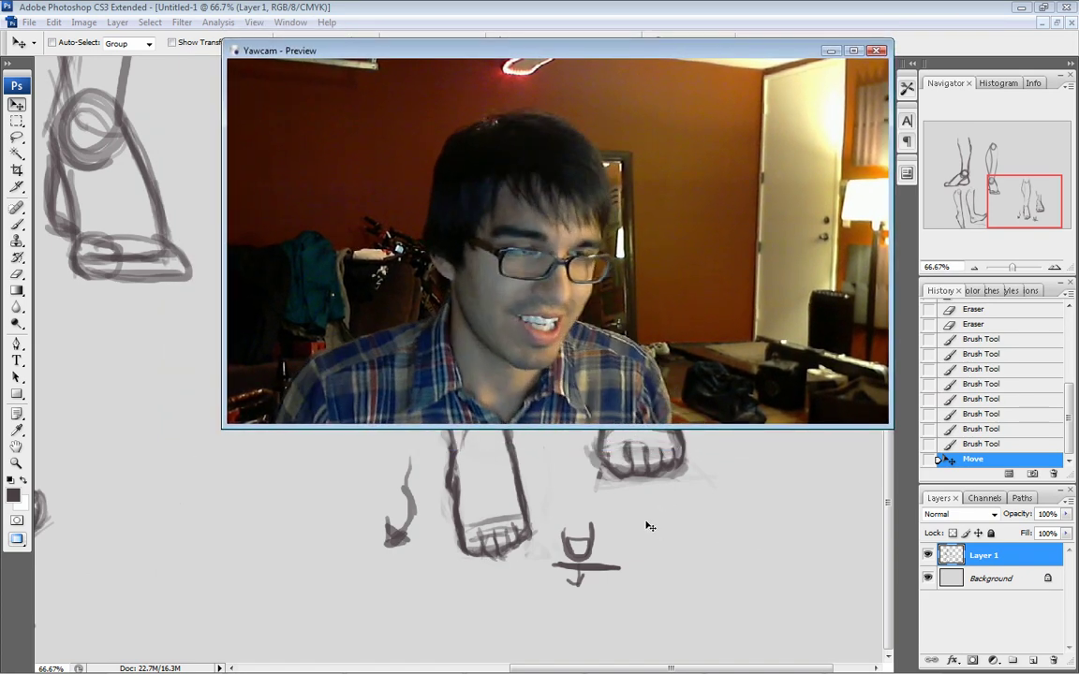
Pan the canvas to bring the upper parts of the sketches into view.
click(636, 558)
drag(643, 493, 625, 627)
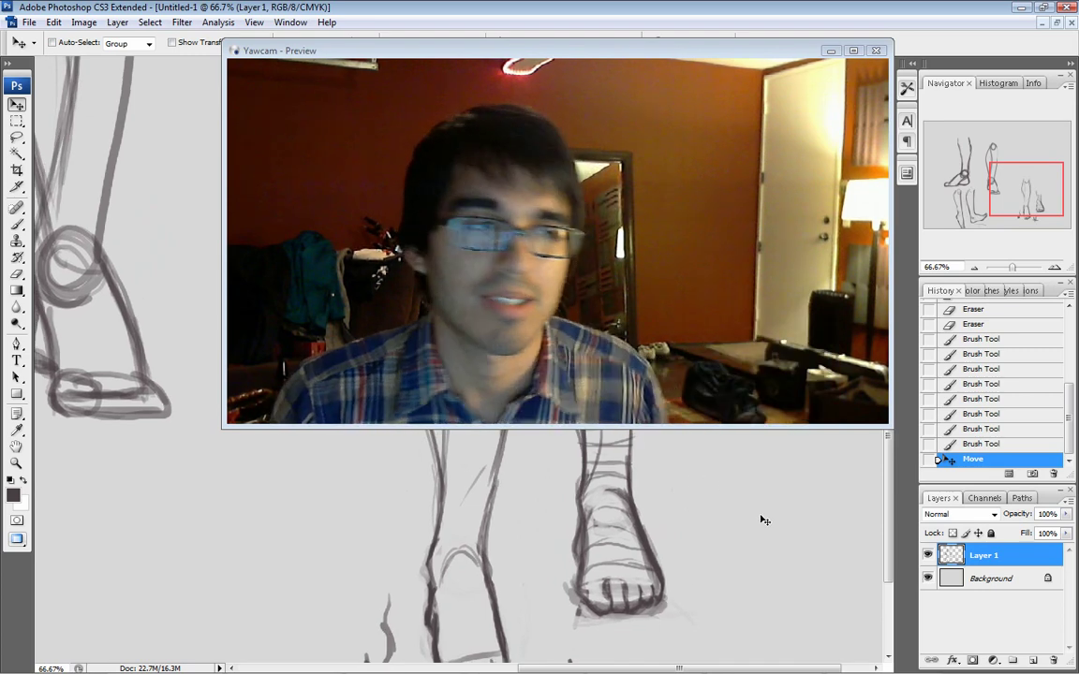
drag(221, 428, 229, 448)
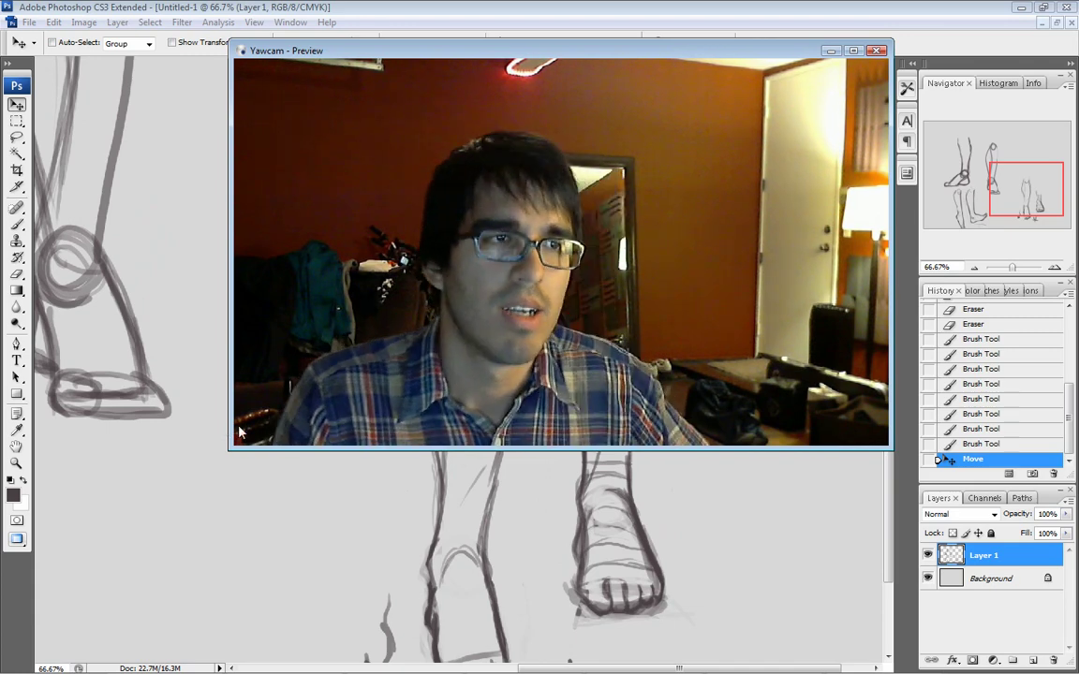
drag(484, 56, 658, 28)
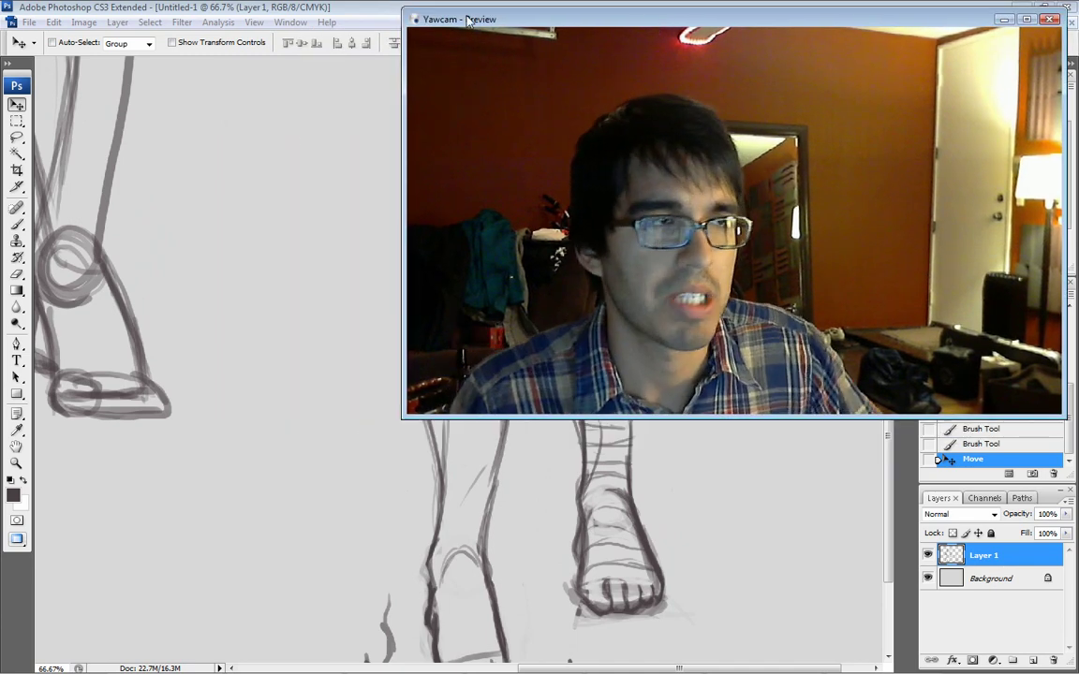
Create a new document in pixels: 5600 × 3500, 300 ppi, RGB 16-bit.
click(30, 21)
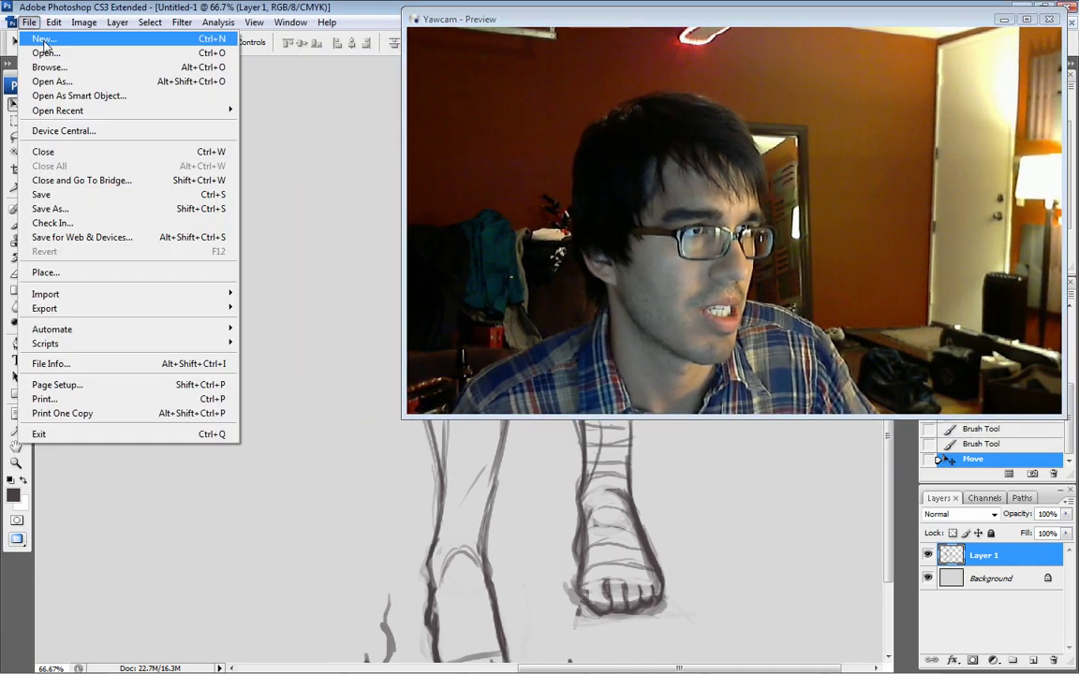
click(47, 36)
drag(290, 203, 159, 239)
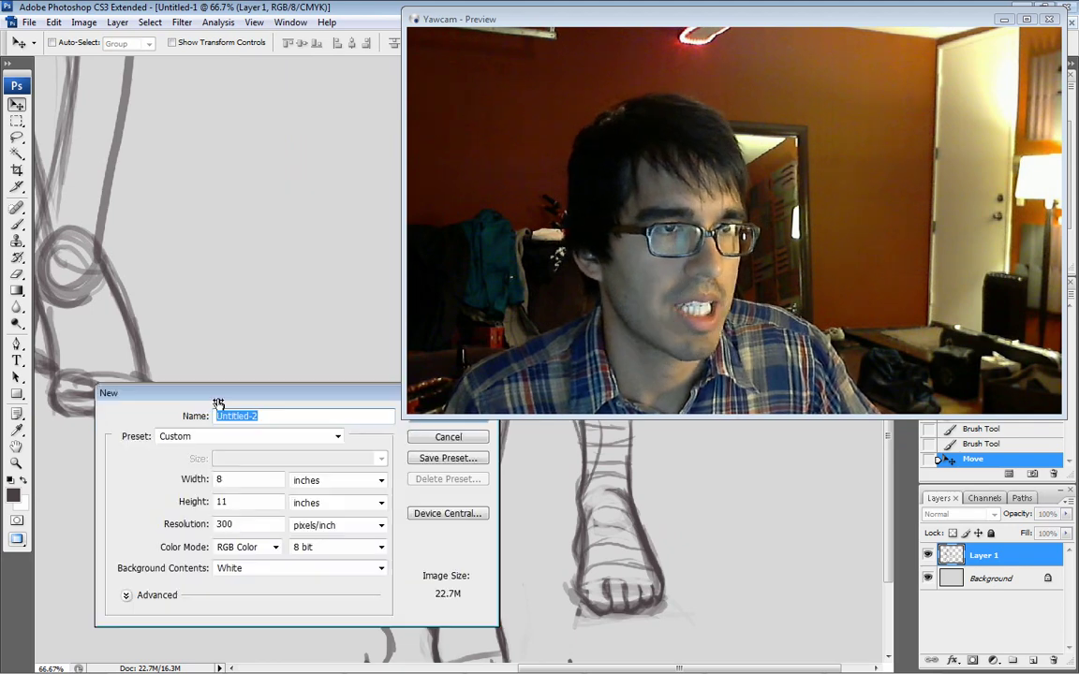
drag(656, 28, 745, 38)
drag(234, 240, 263, 230)
click(329, 322)
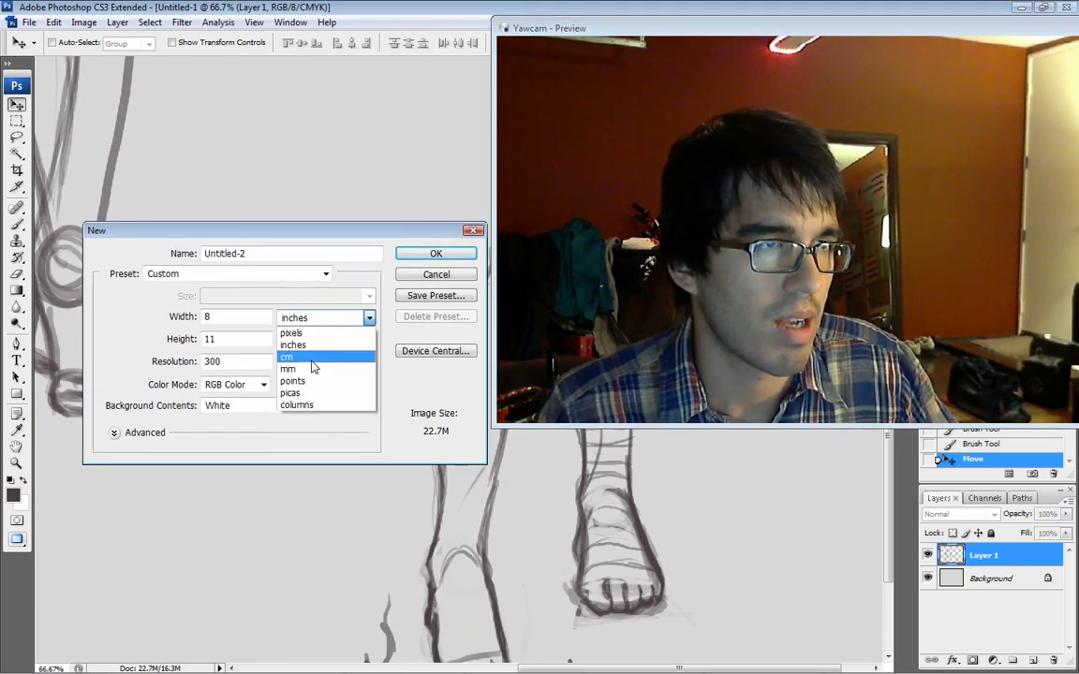
click(298, 334)
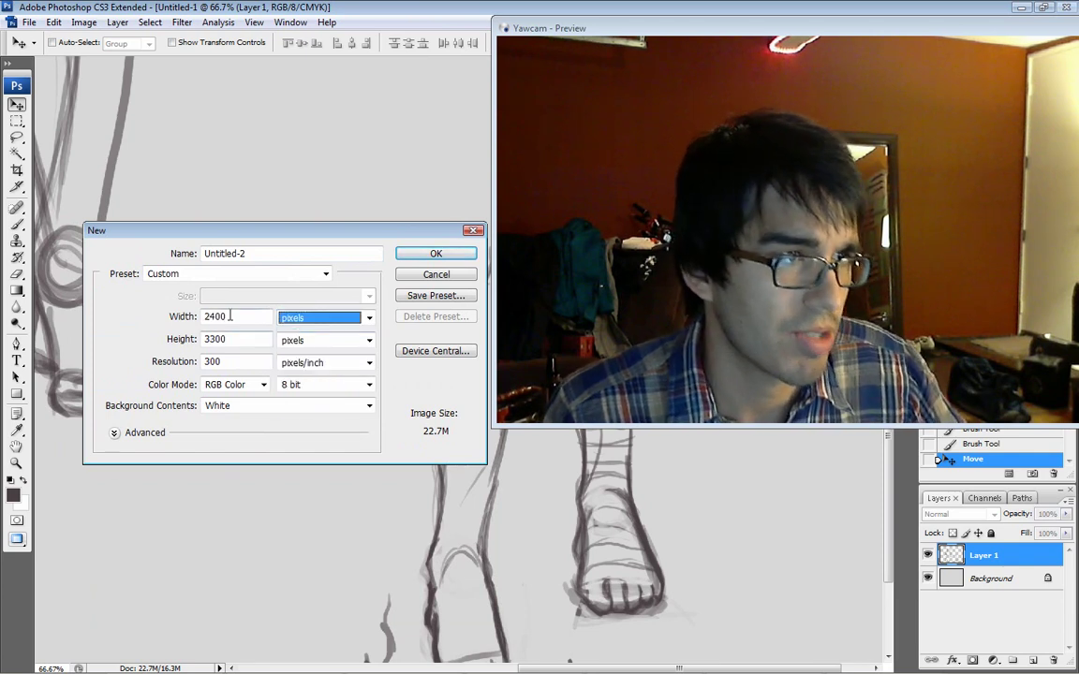
text(5600)
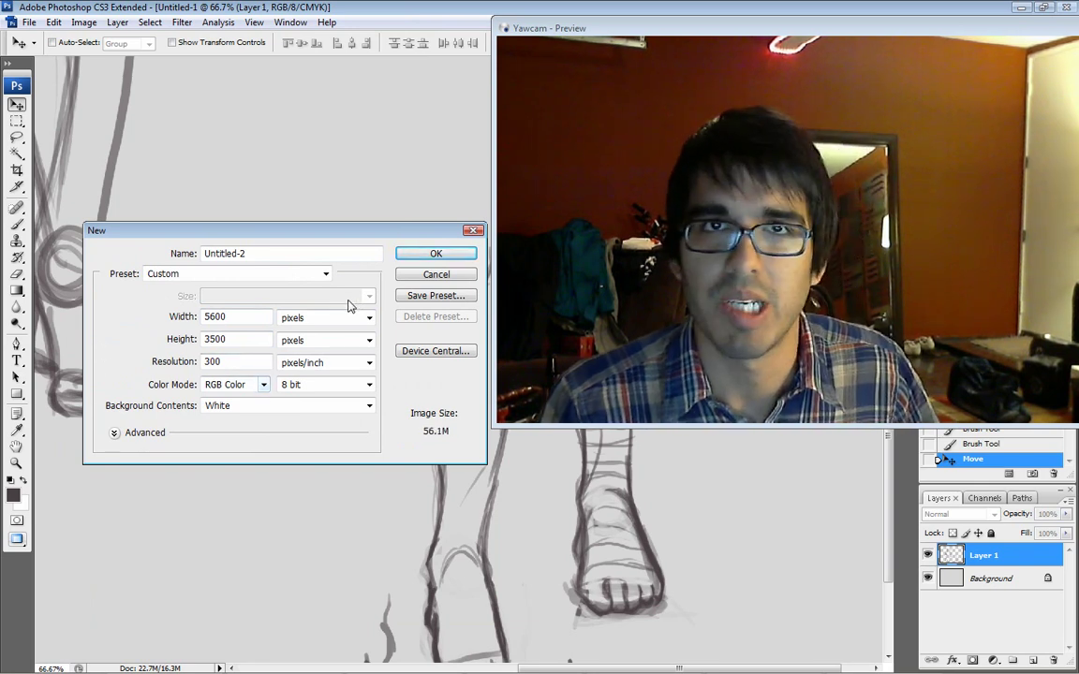
click(369, 385)
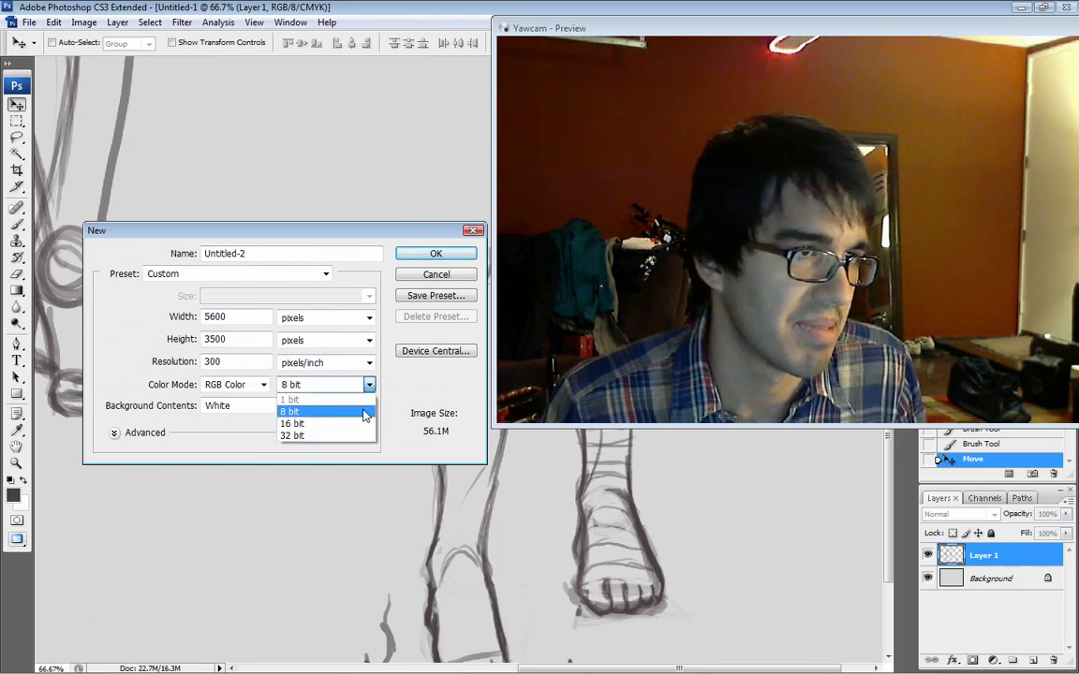
click(360, 424)
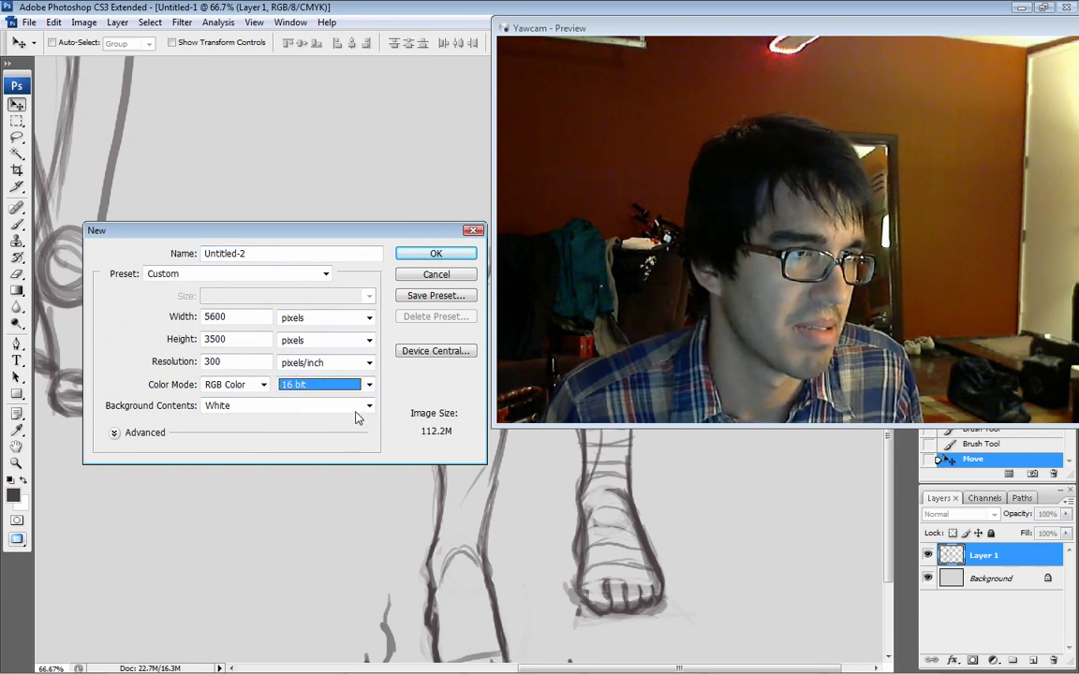
click(436, 255)
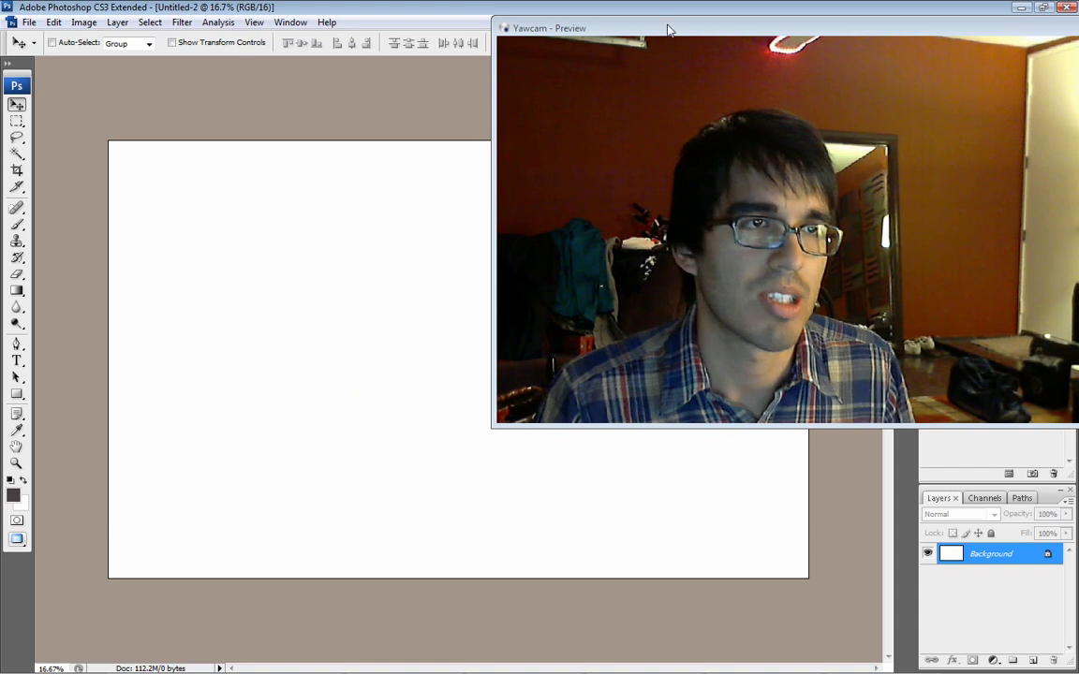
Create an 8.5 × 11 inch blank document and rotate the canvas 90° CW to landscape.
mouse_move(668, 30)
mouse_down()
mouse_move(702, 9)
mouse_move(735, 11)
mouse_up()
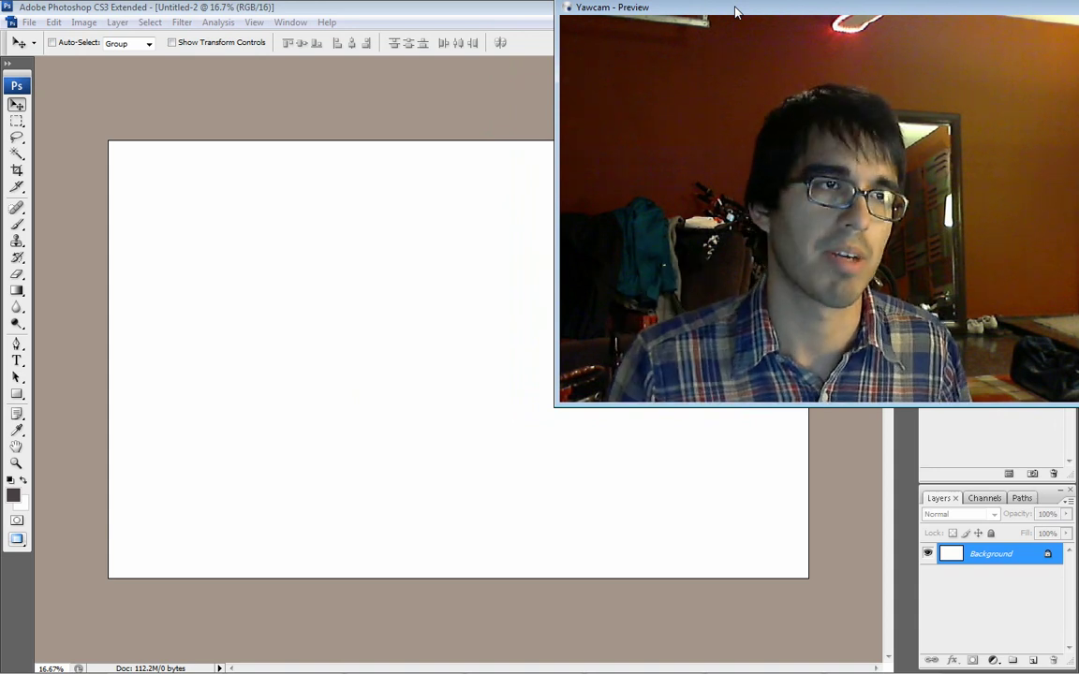
click(28, 22)
click(42, 47)
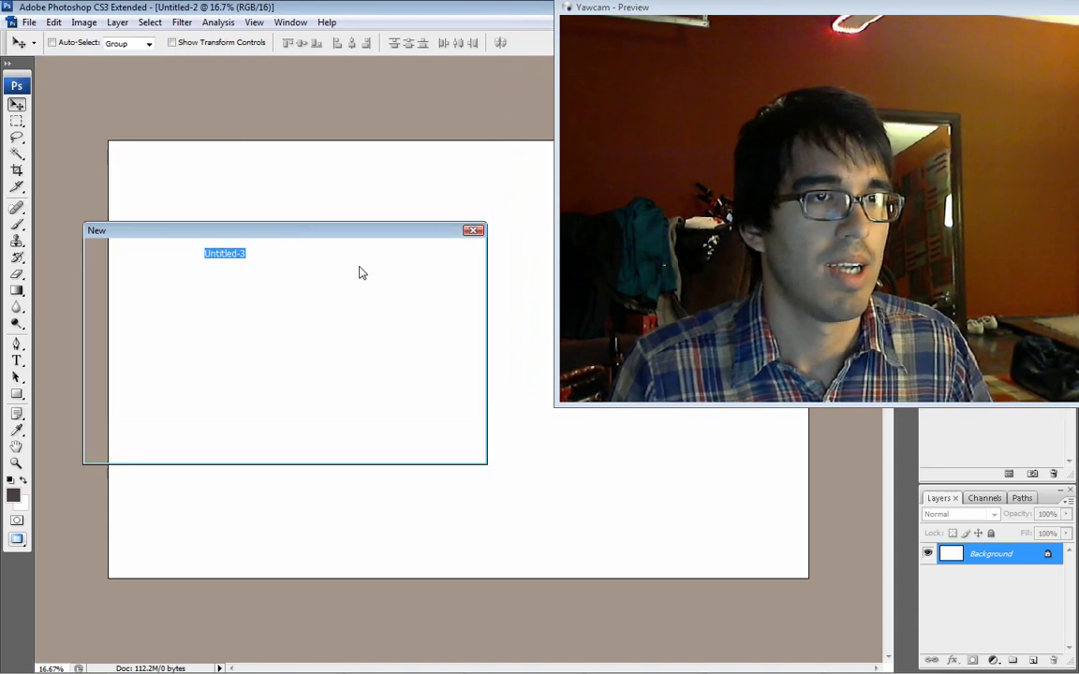
click(337, 318)
click(298, 341)
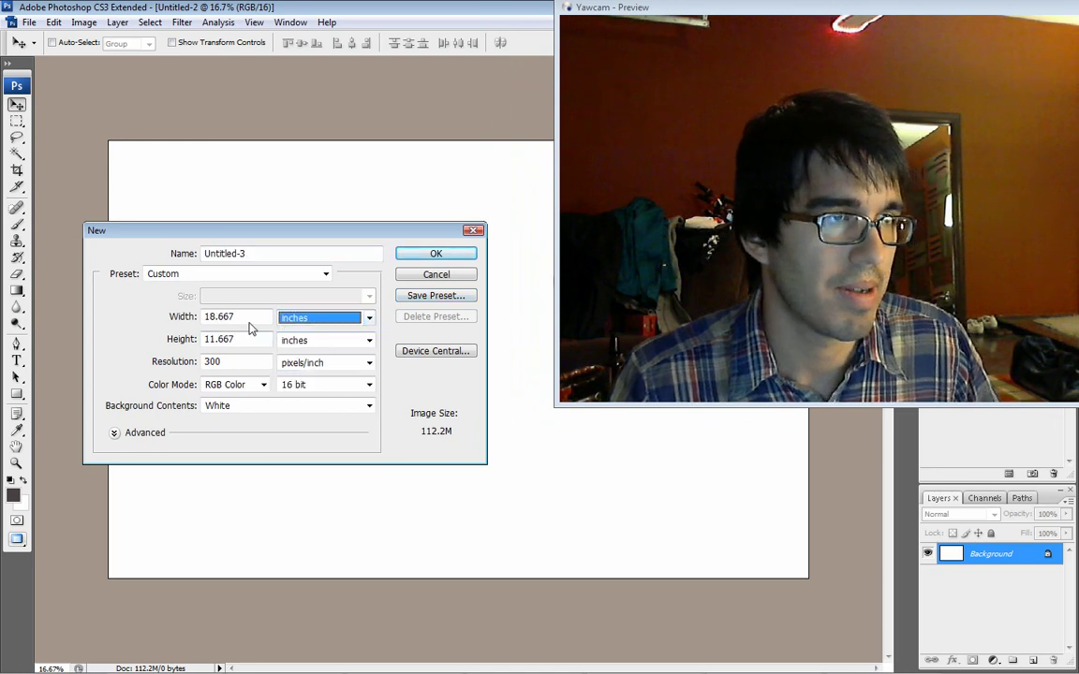
double_click(229, 316)
text(8.5)
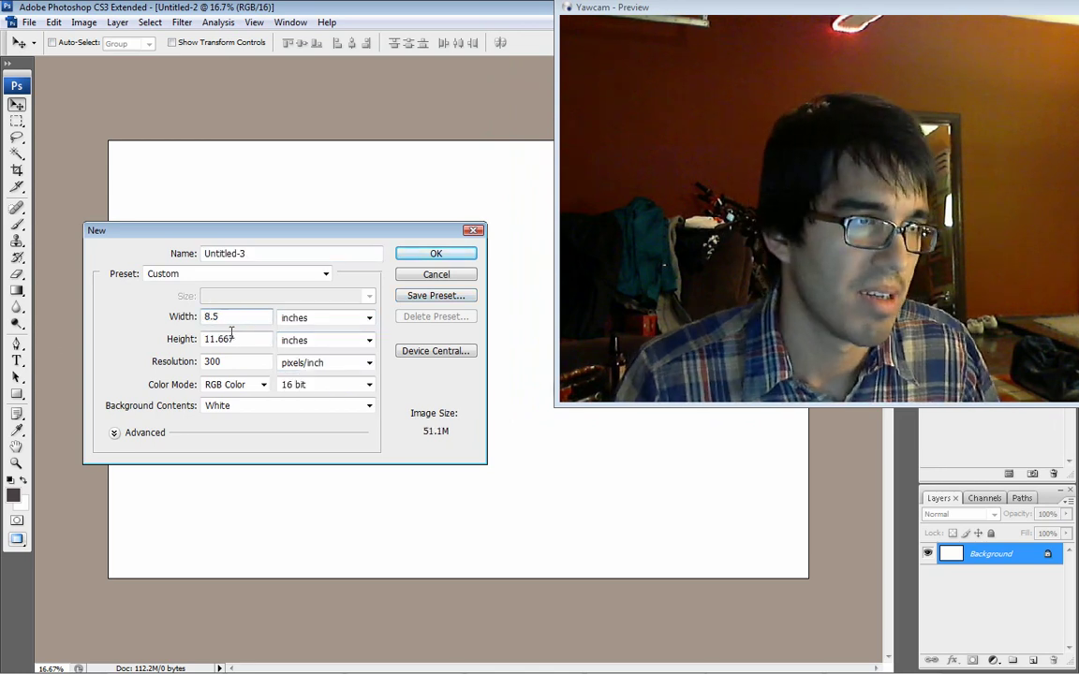
key(Tab)
text(11)
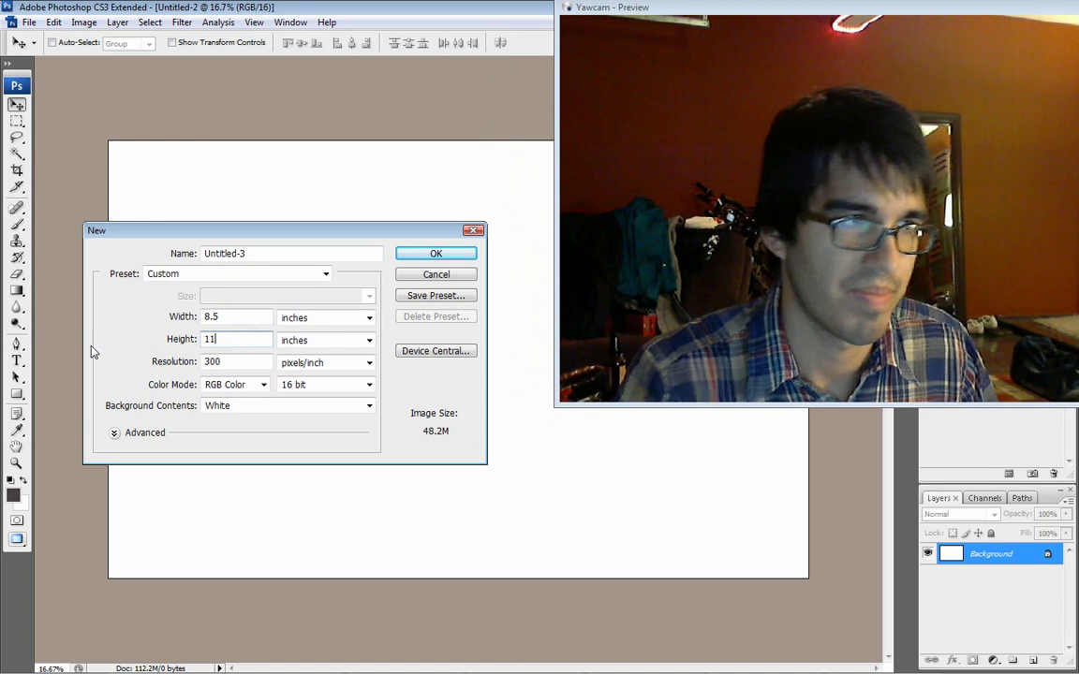
click(424, 255)
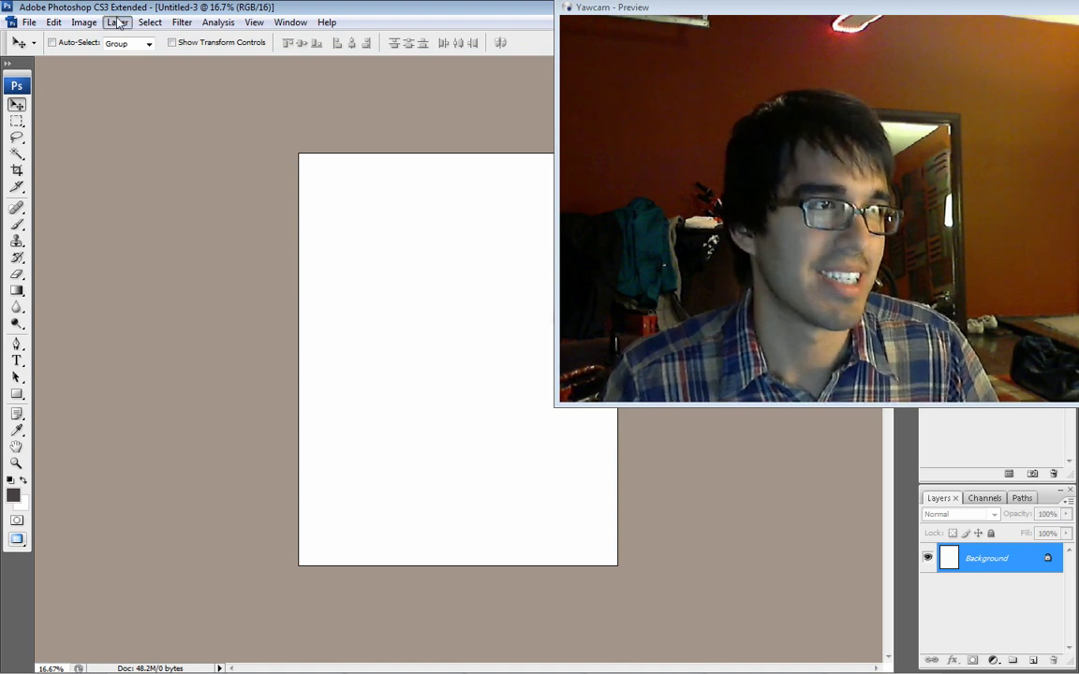
click(84, 21)
mouse_move(110, 173)
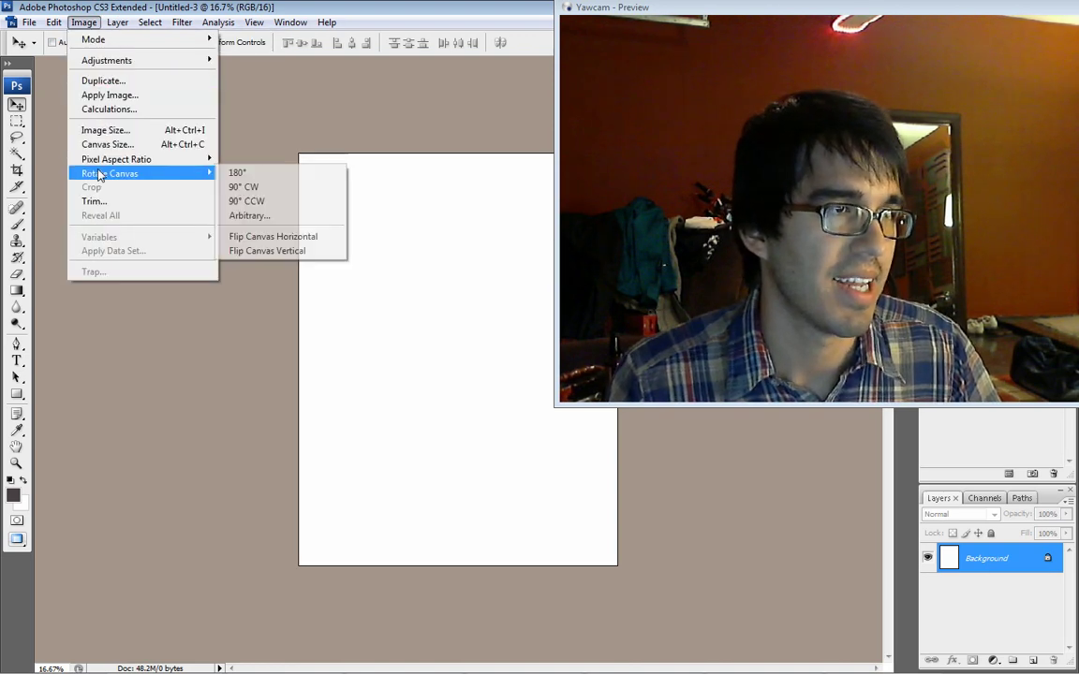
click(248, 191)
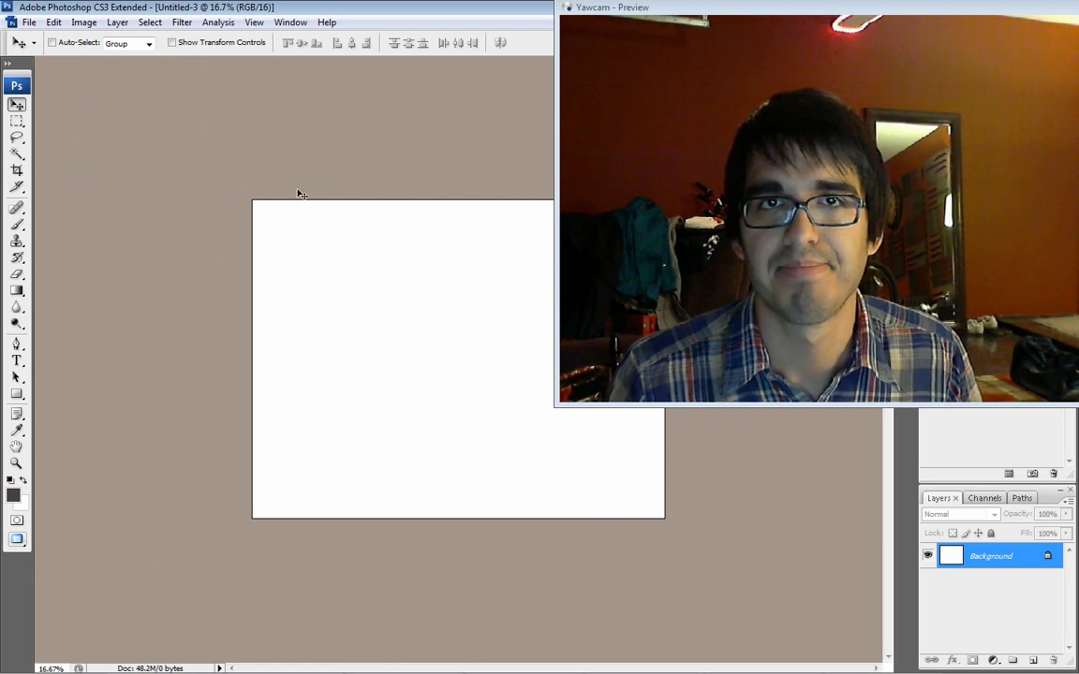
drag(709, 17, 637, 58)
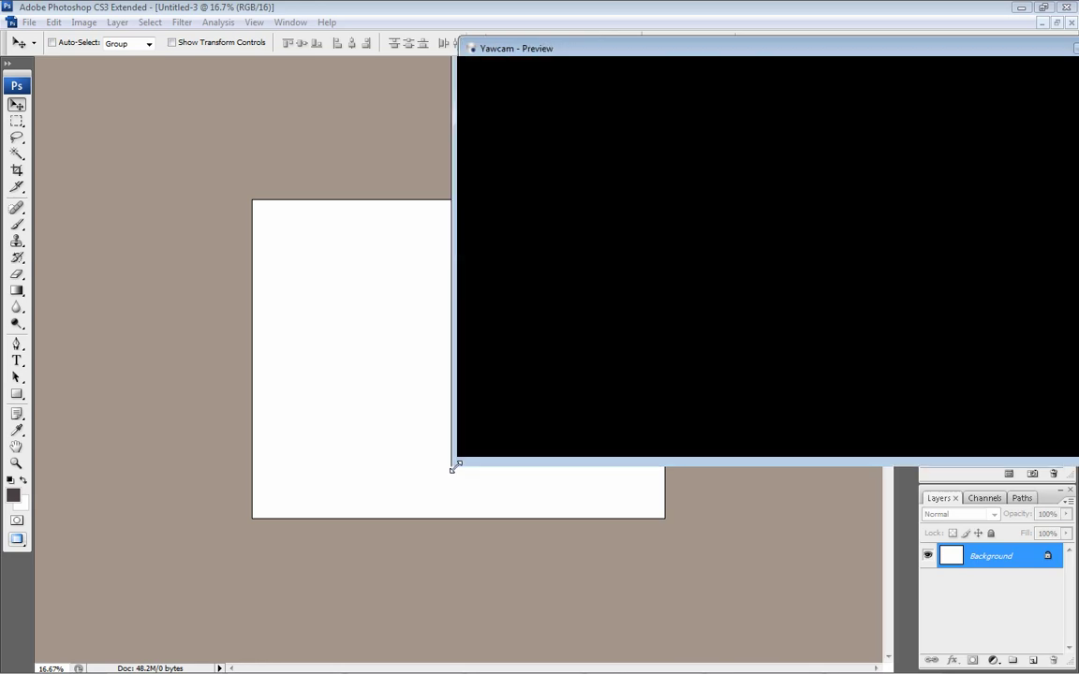
drag(482, 448, 374, 492)
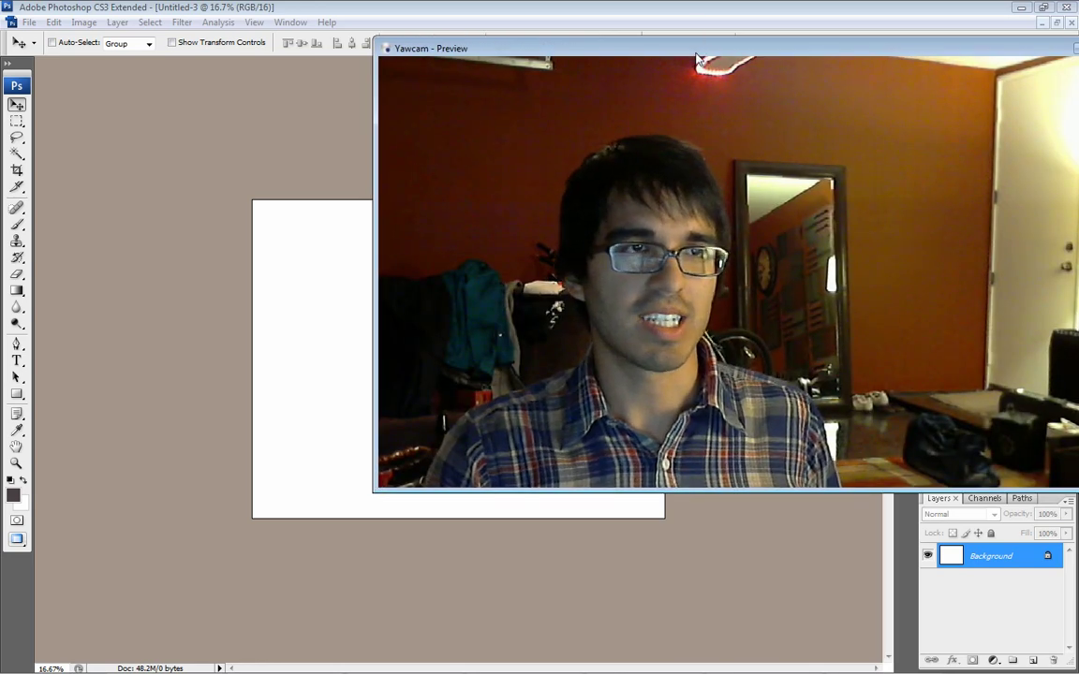
drag(696, 56, 652, 75)
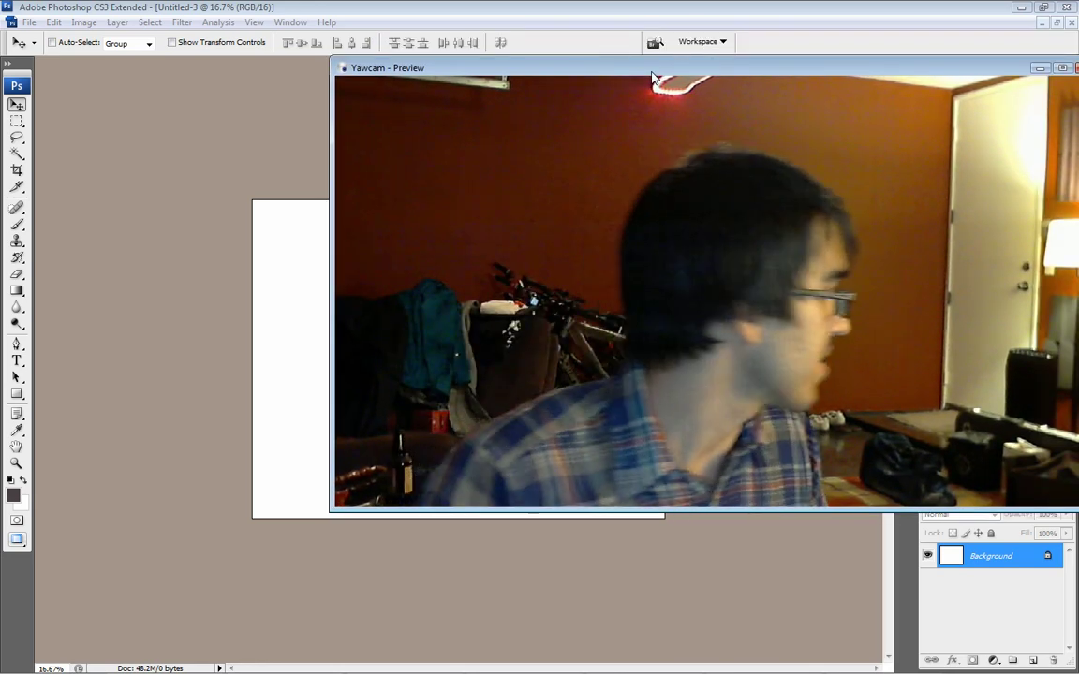